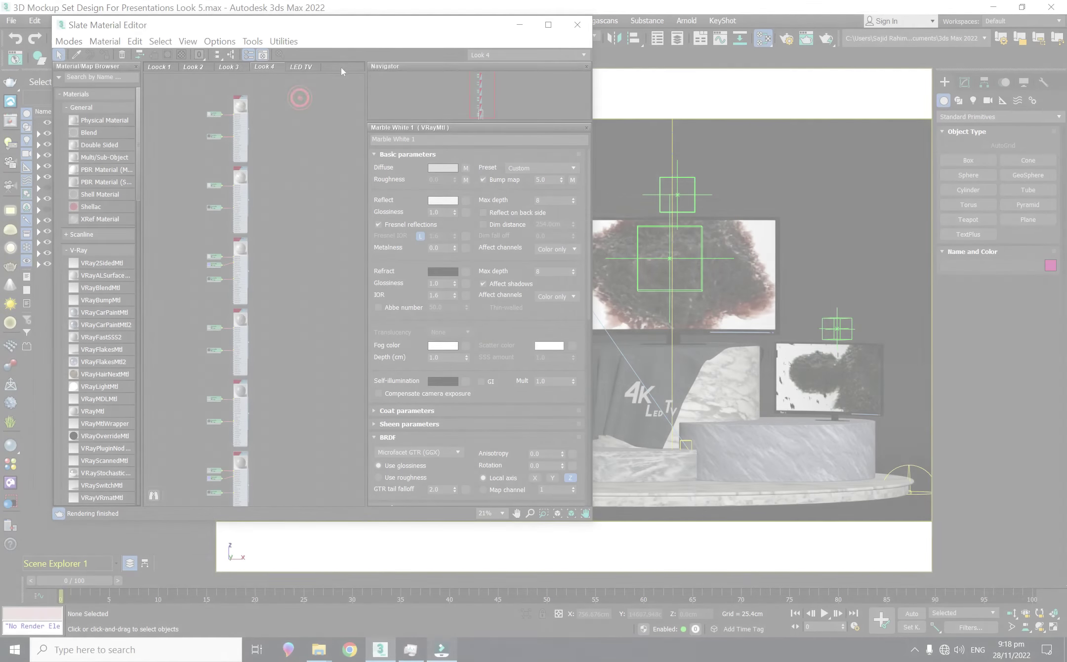
Bring up the material view tab options beside the Look 4 marble view
right_click(340, 66)
Create a new Slate material view named Look 5
click(352, 75)
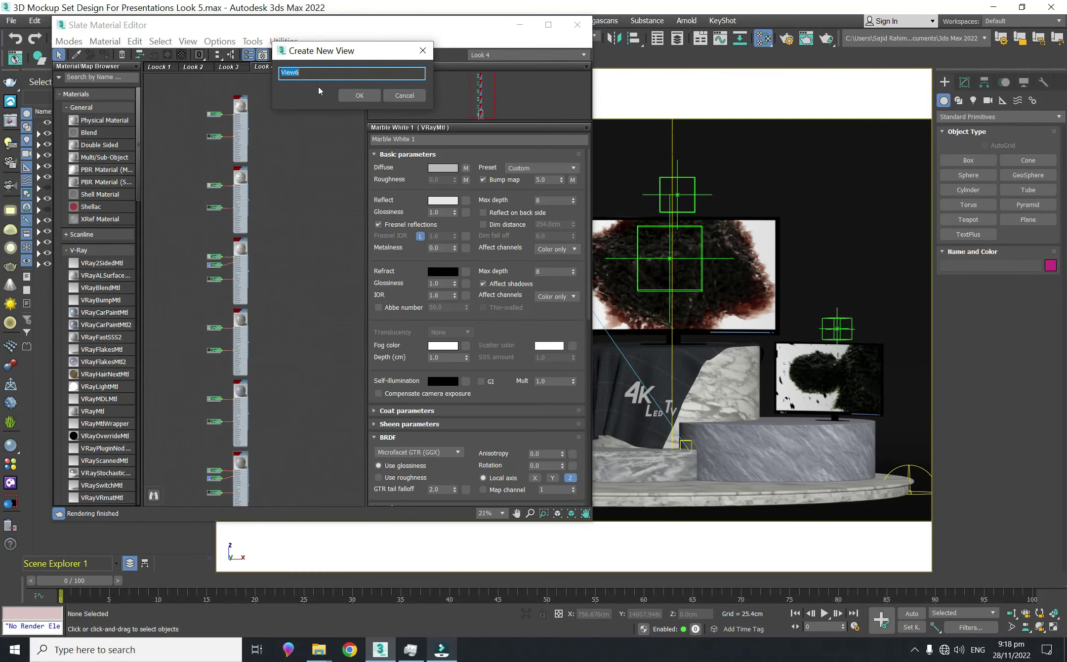
text(Look 5)
click(349, 94)
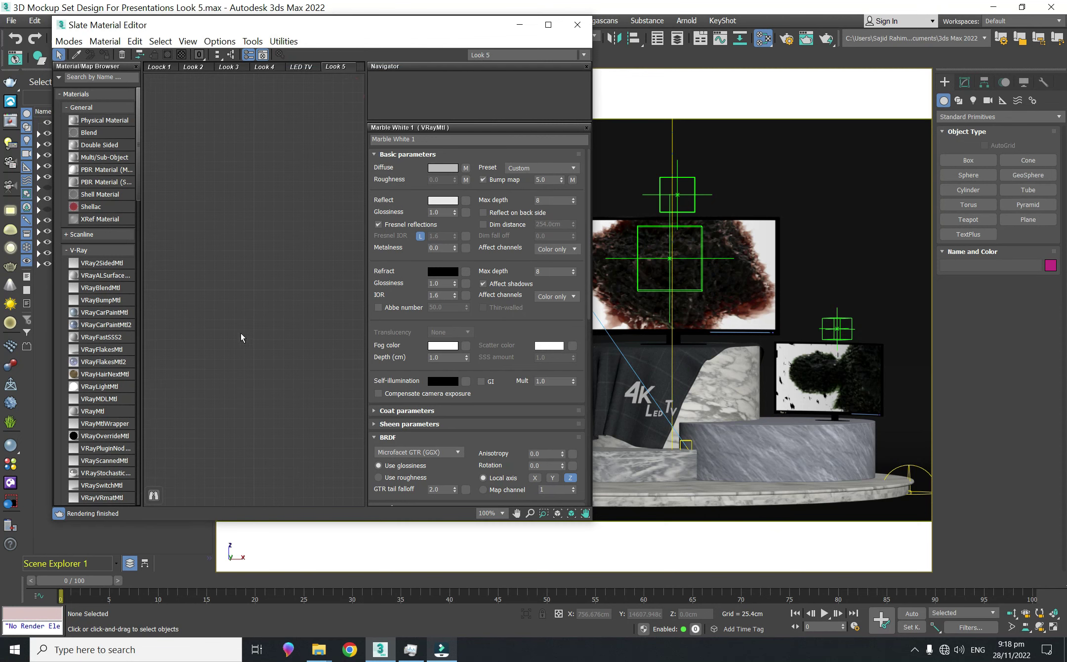
Add a VRayMtl to the empty view and place a copy below it
drag(93, 411, 294, 159)
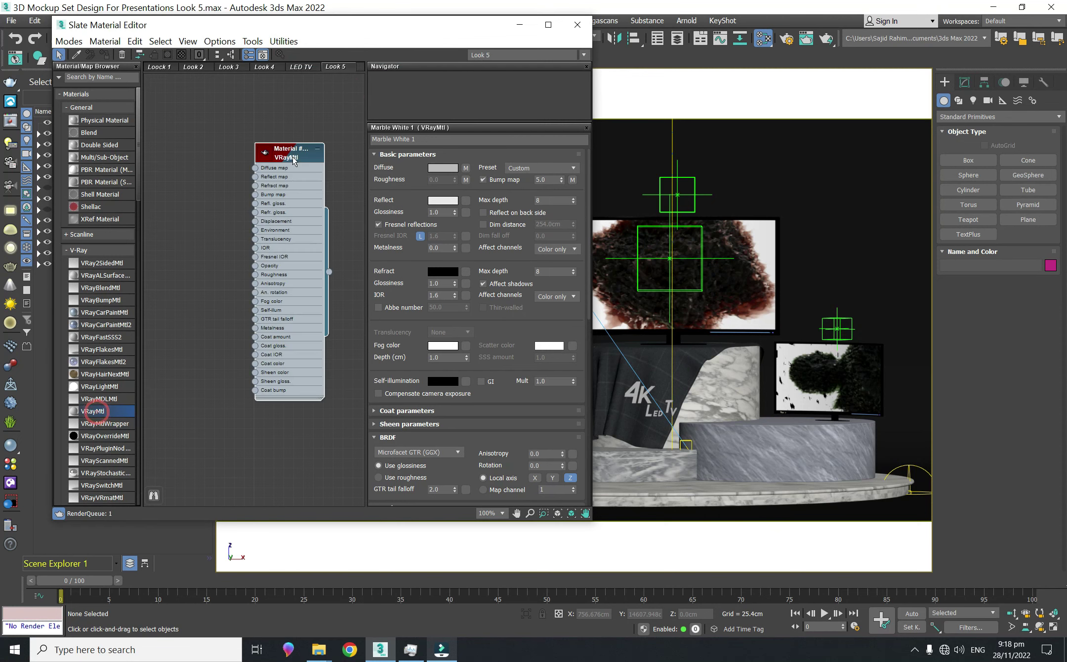
double_click(264, 163)
scroll(269, 359, down, 3)
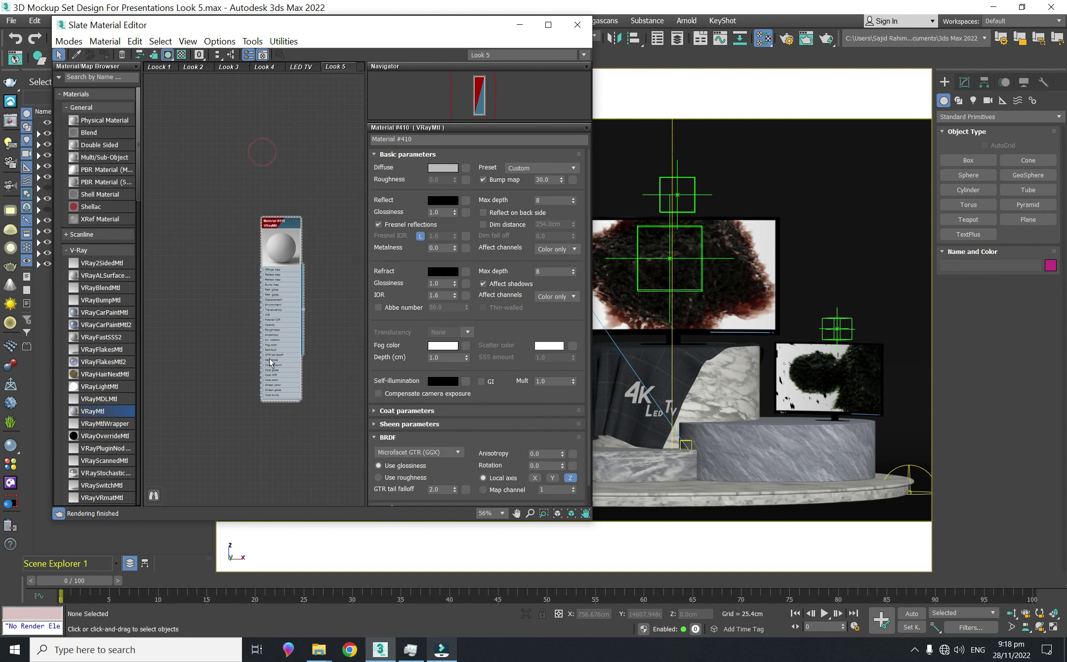
drag(269, 359, 277, 205)
scroll(296, 126, down, 1)
shift+drag(296, 126, 301, 296)
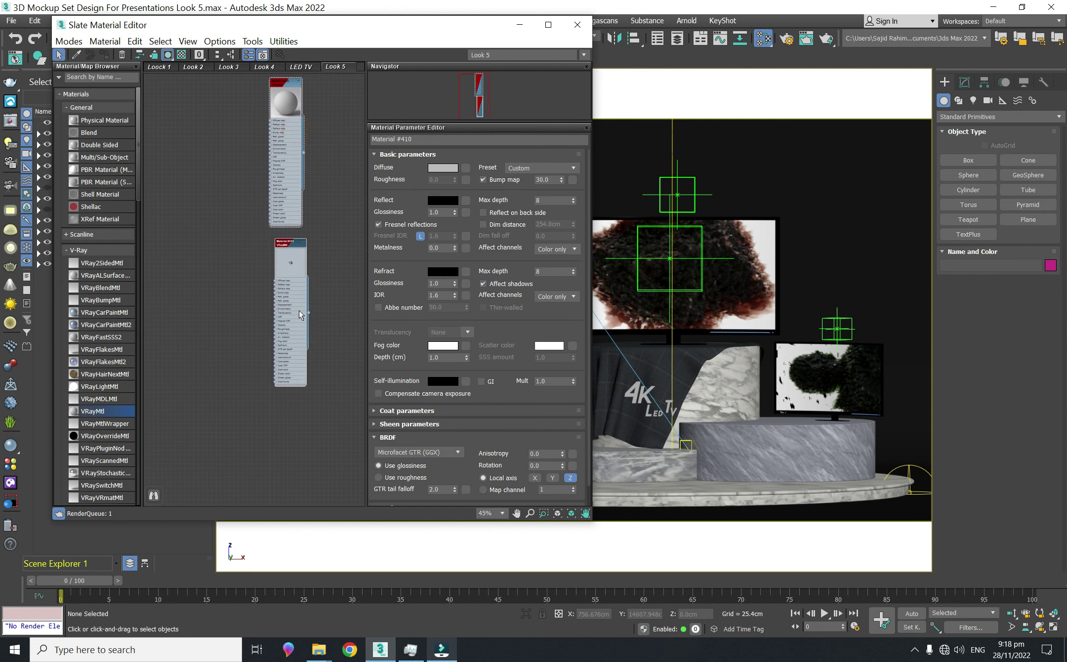
double_click(300, 310)
scroll(266, 217, down, 3)
Copy more VRayMtl materials into a column of six and lay them out evenly
shift+drag(295, 279, 292, 448)
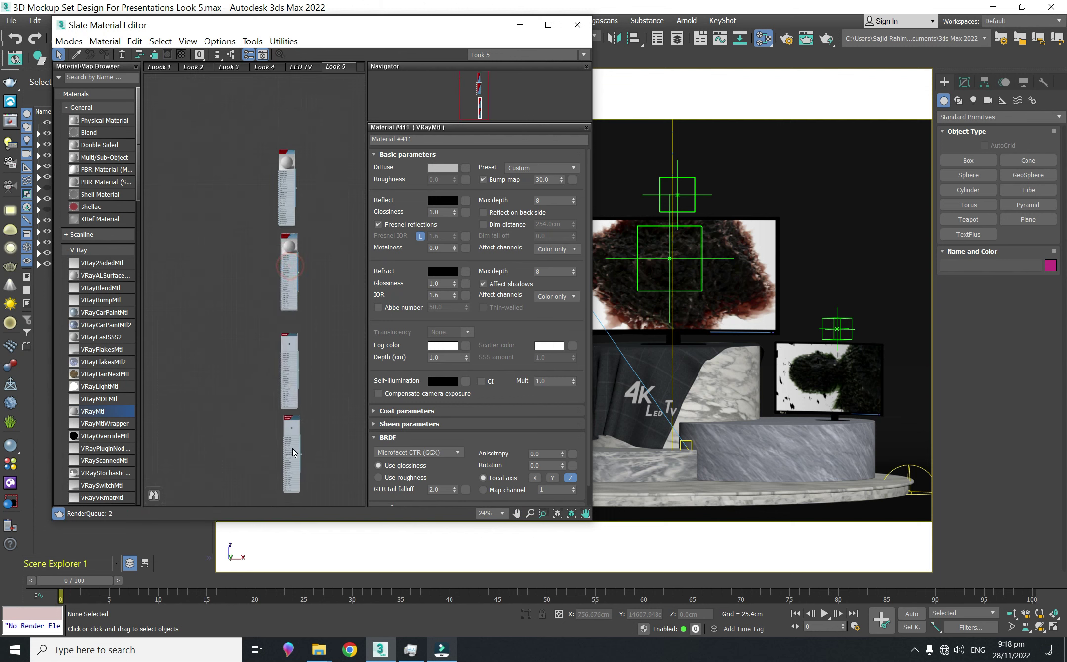
click(330, 437)
click(339, 479)
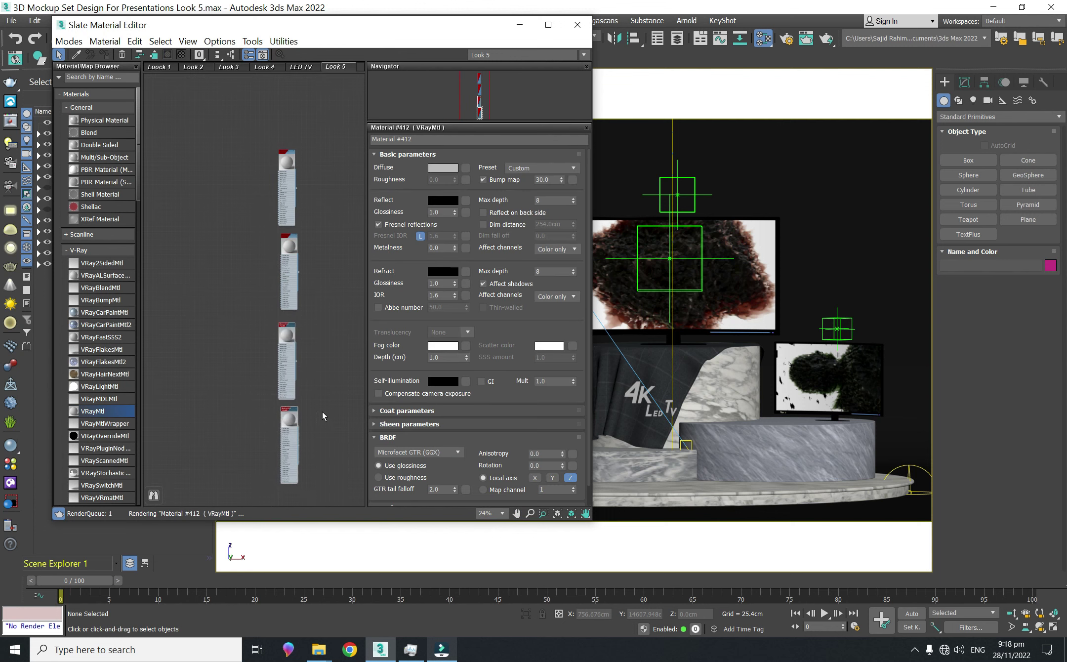
middle_drag(323, 418, 322, 286)
shift+drag(289, 269, 289, 348)
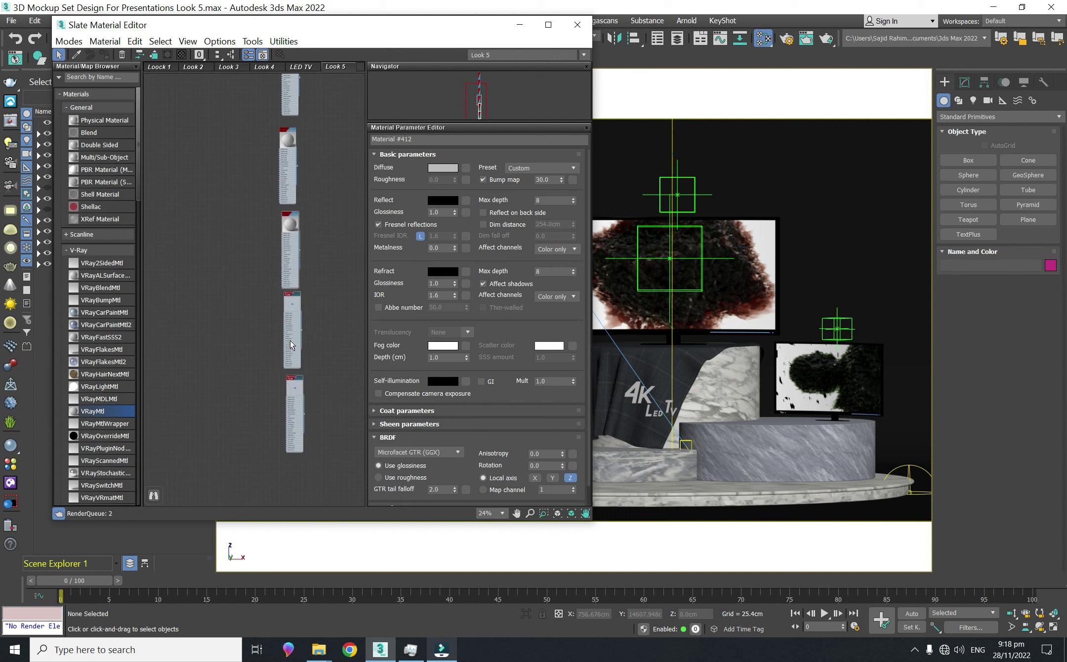
click(293, 334)
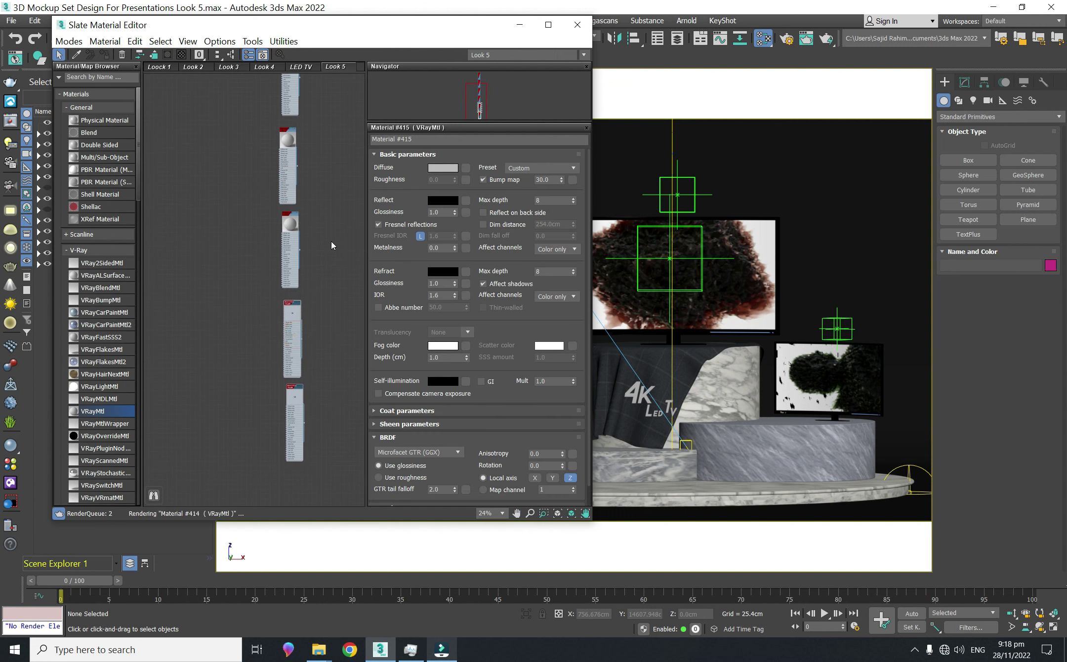
click(217, 54)
mouse_move(319, 650)
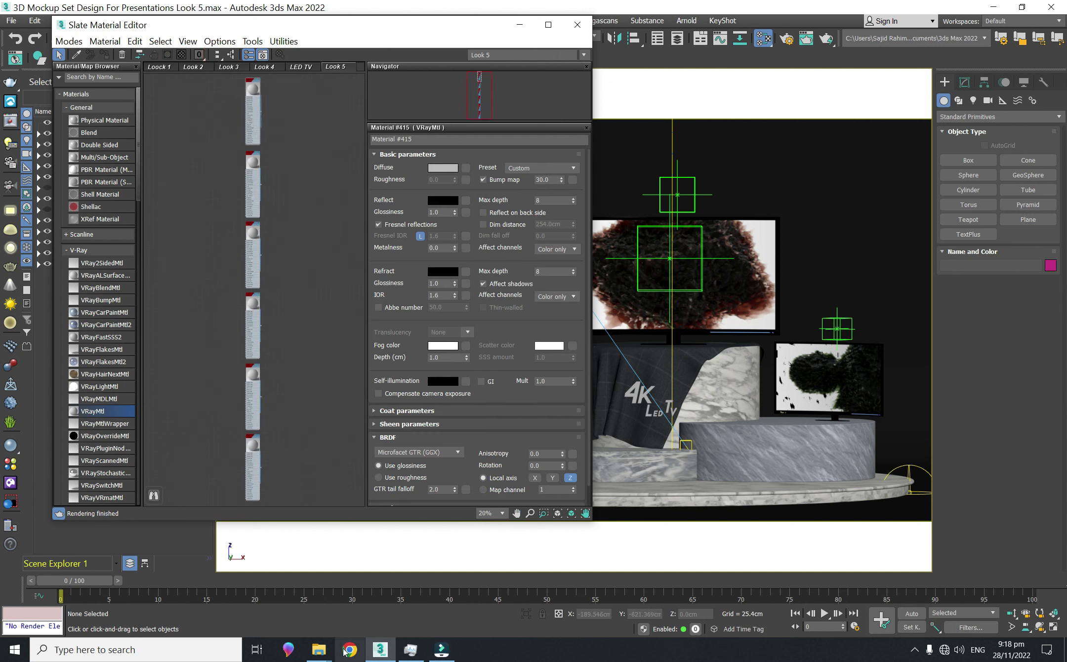
Drag the Marble Black Tiles Small albedo image into the material view
click(268, 603)
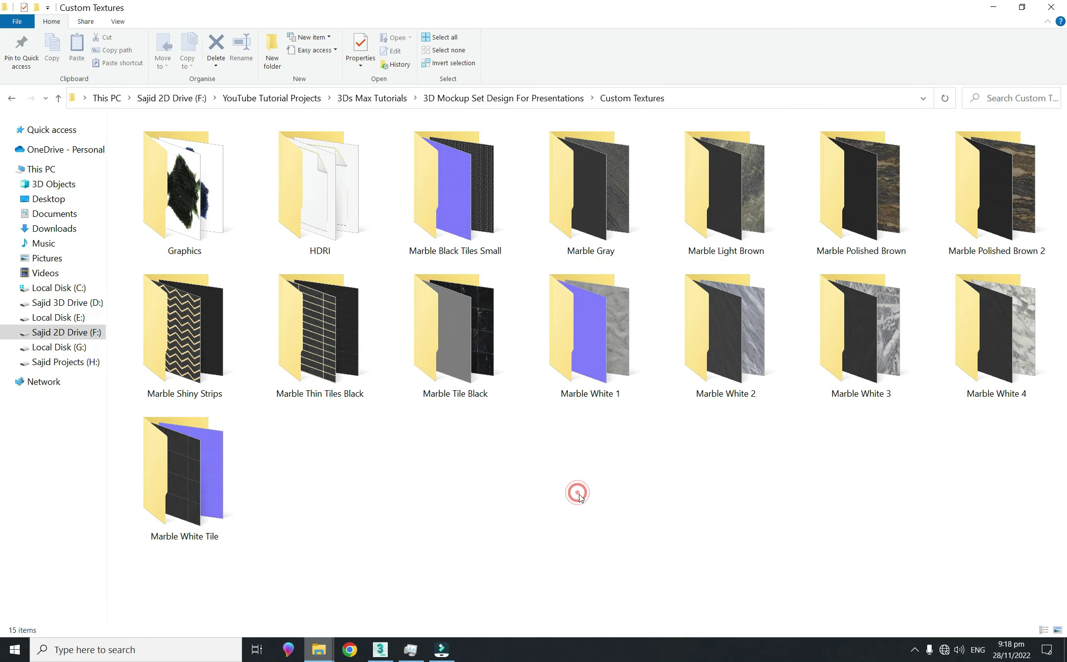
double_click(461, 201)
mouse_move(182, 205)
mouse_down()
mouse_move(348, 567)
mouse_move(229, 153)
mouse_up()
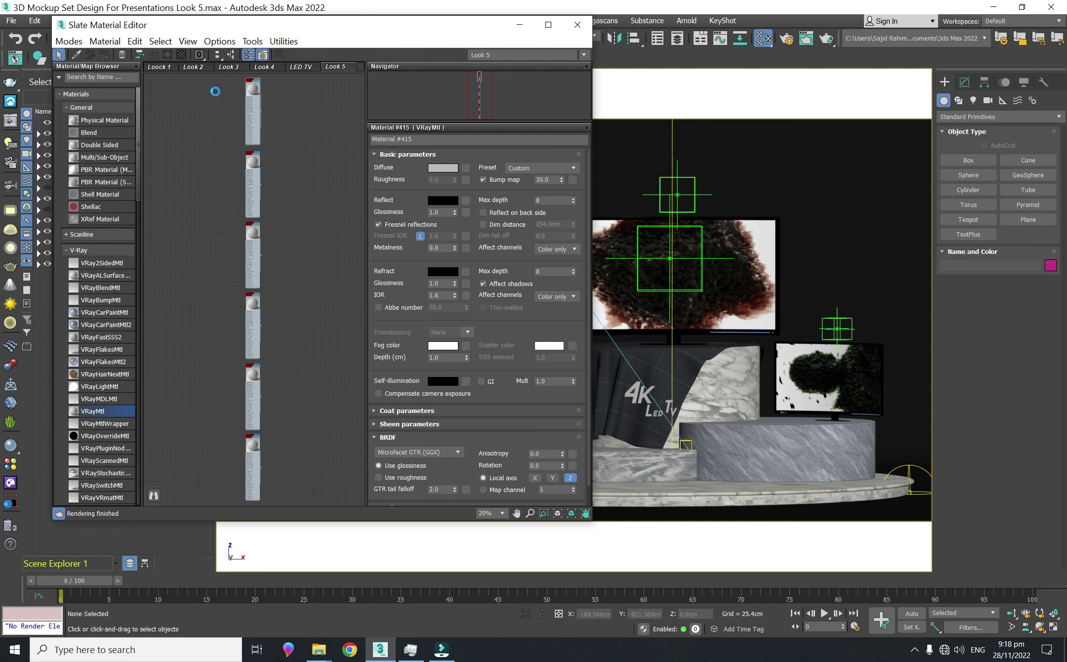
Bring the Marble Black Tiles Small albedo, normal and roughness images onto the canvas
scroll(250, 250, up, 5)
drag(179, 214, 255, 240)
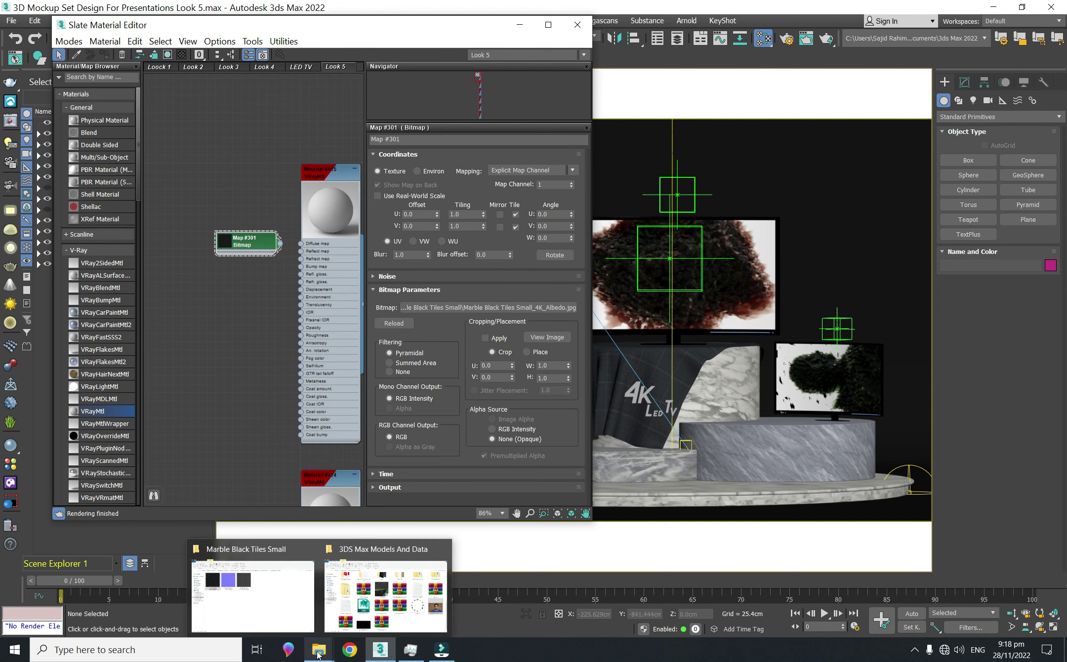
click(252, 592)
mouse_move(333, 178)
mouse_down()
mouse_move(381, 638)
mouse_move(247, 289)
mouse_up()
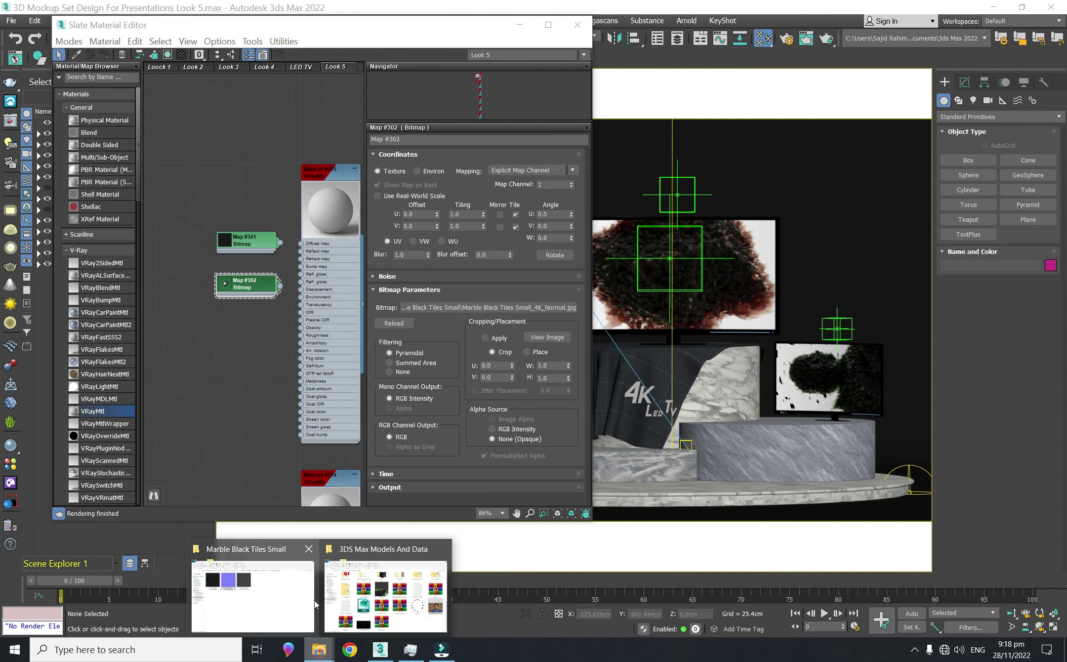
click(274, 586)
mouse_move(460, 207)
mouse_down()
mouse_move(385, 614)
mouse_move(238, 332)
mouse_up()
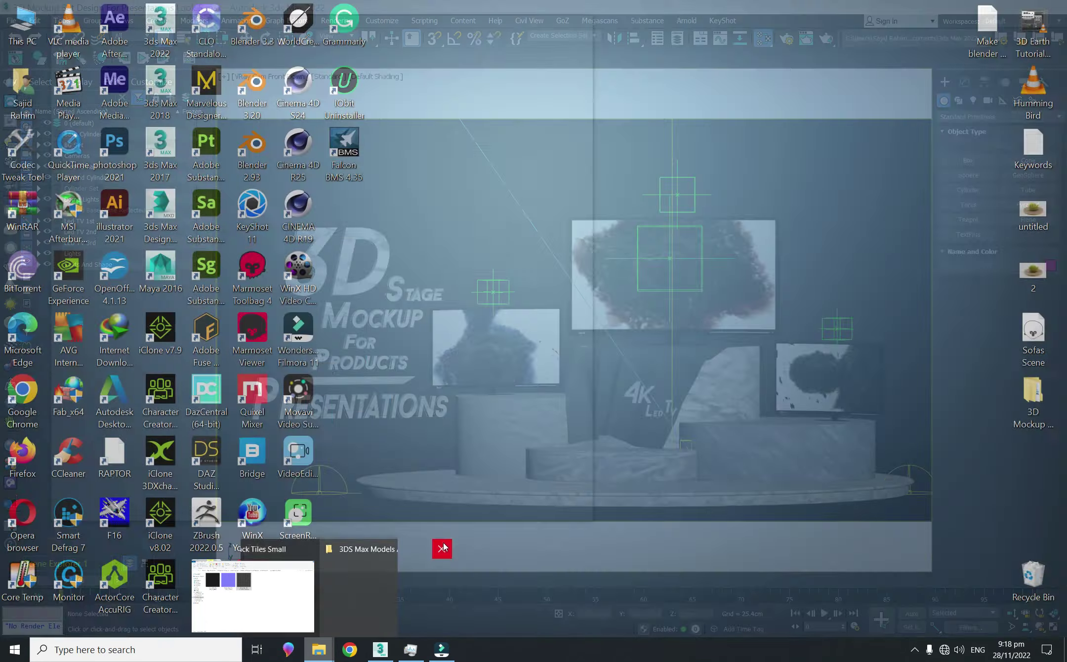
Close the Explorer window and wire the normal bitmap to the bump input
click(442, 546)
scroll(265, 373, up, 1)
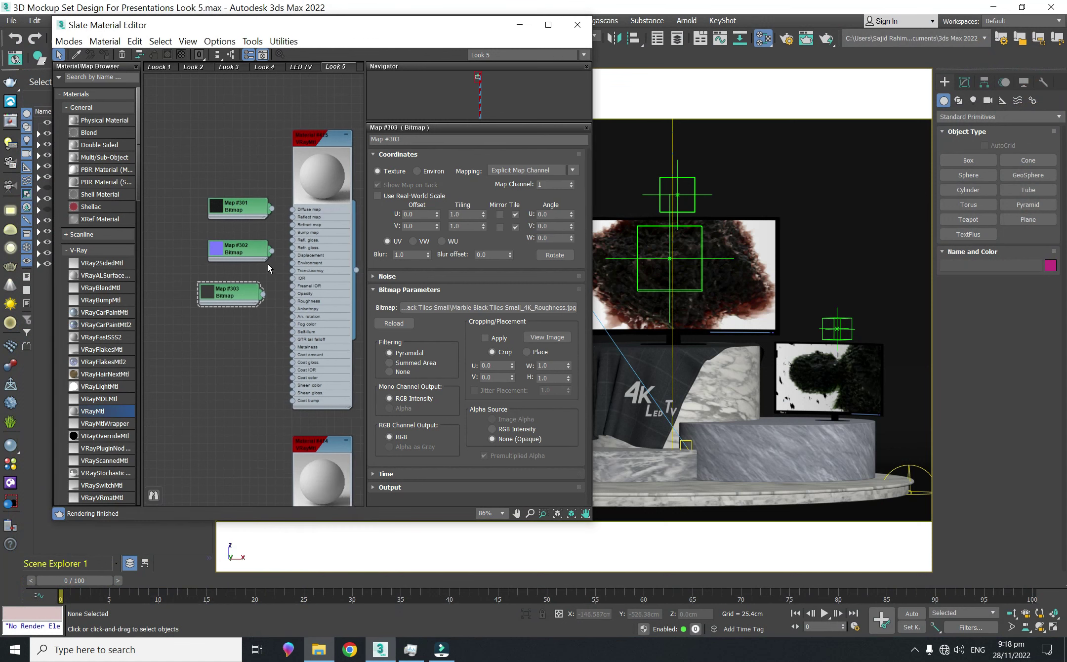
scroll(265, 373, up, 1)
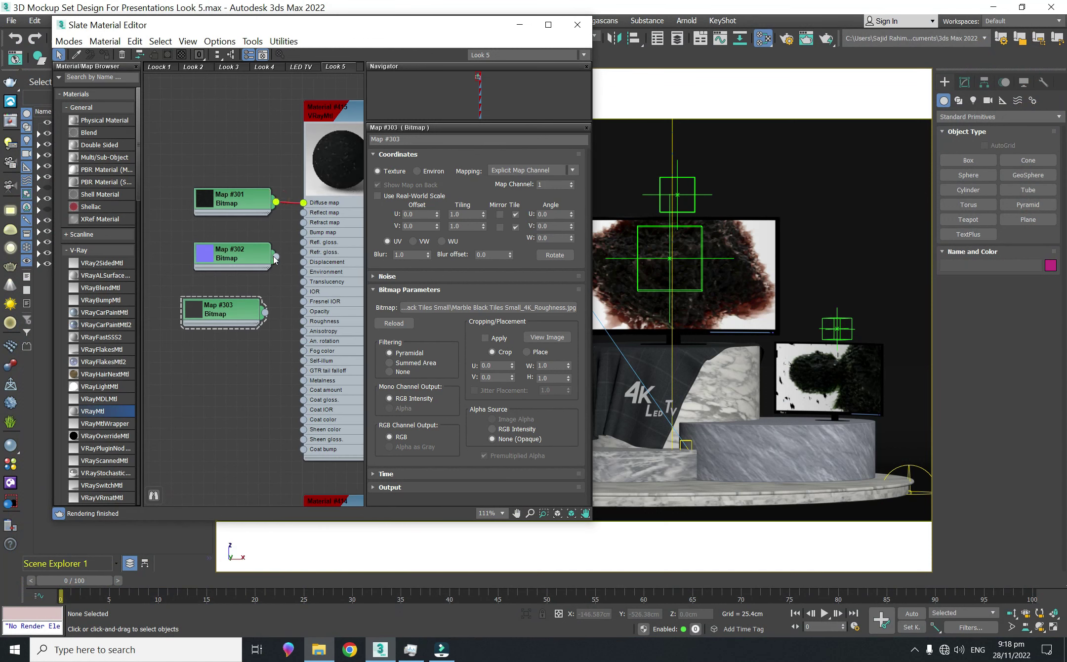
drag(245, 262, 212, 251)
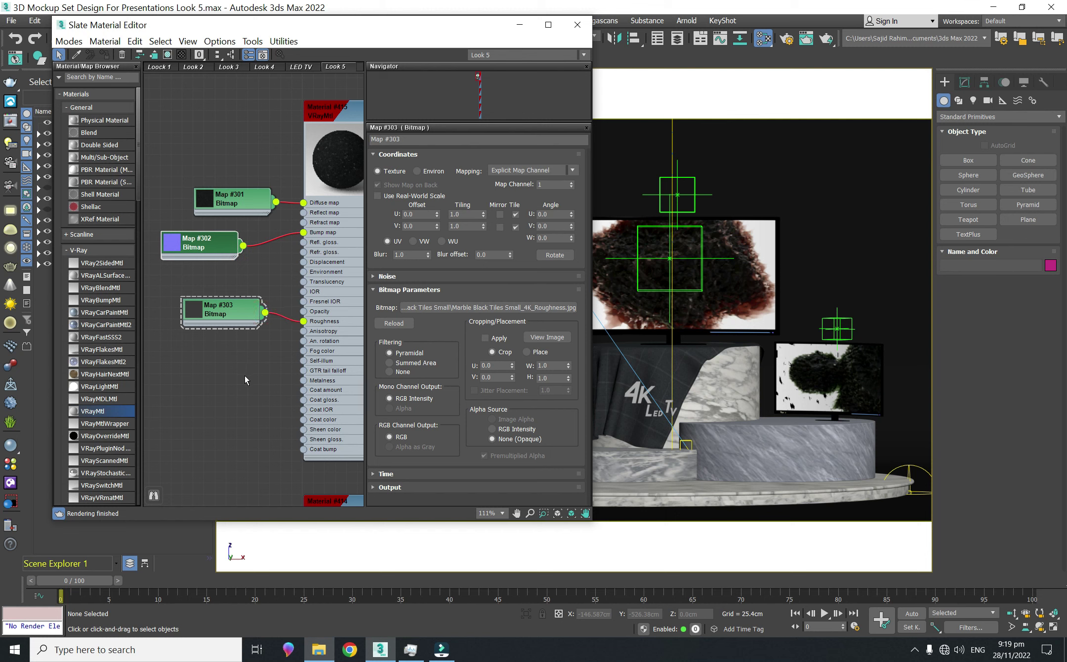
middle_drag(246, 374, 260, 335)
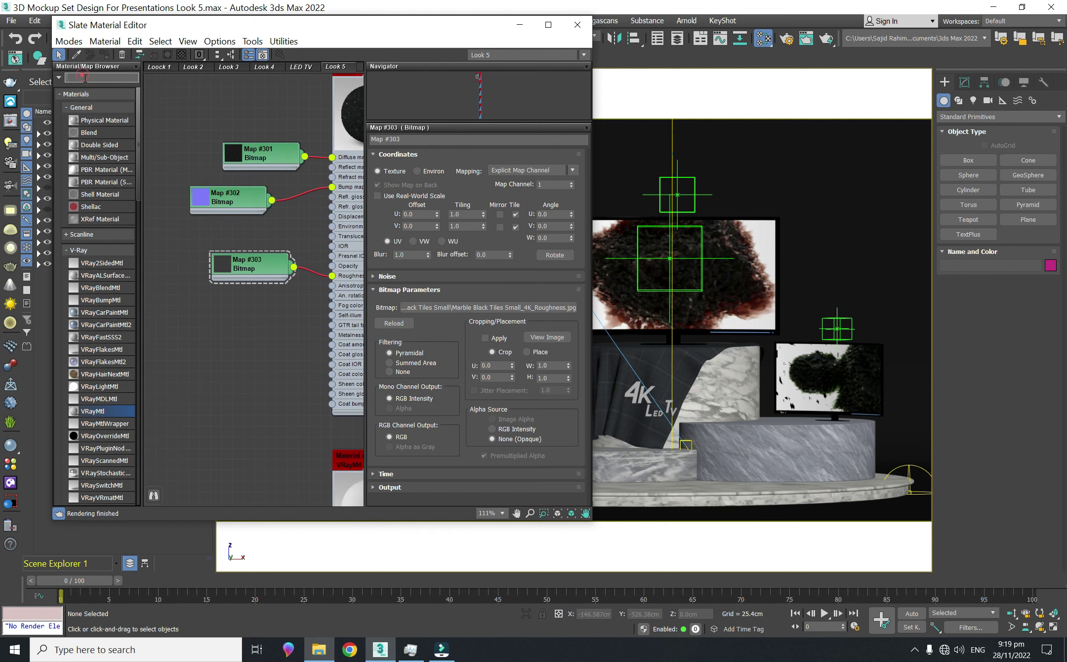
Add a VRayNormalMap node found by searching 'vrayn'
text(vray)
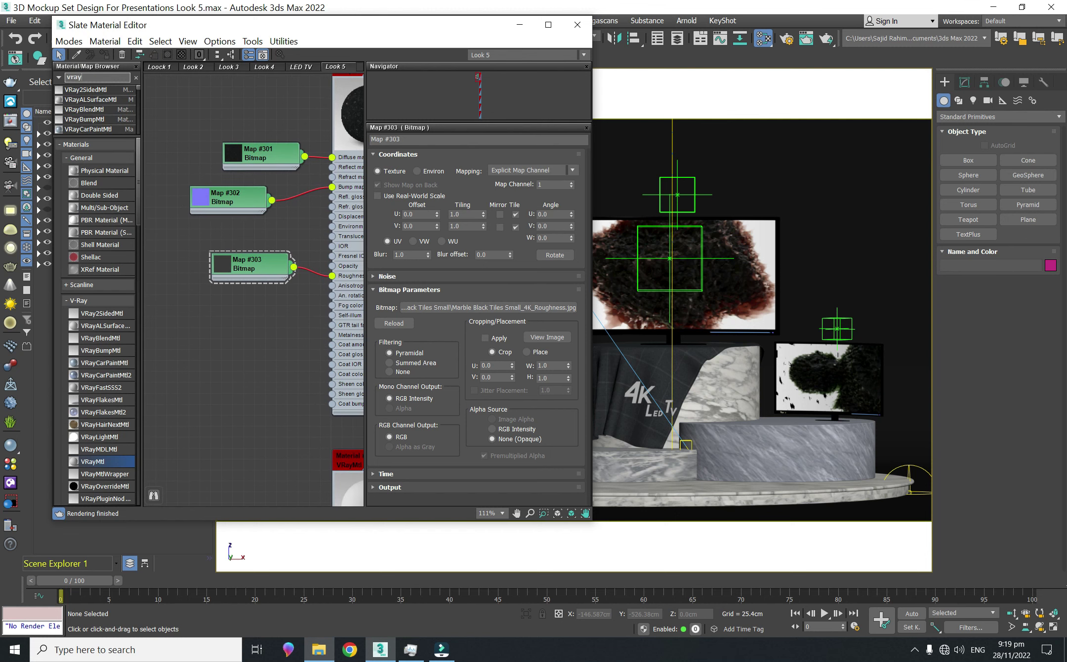
text(n)
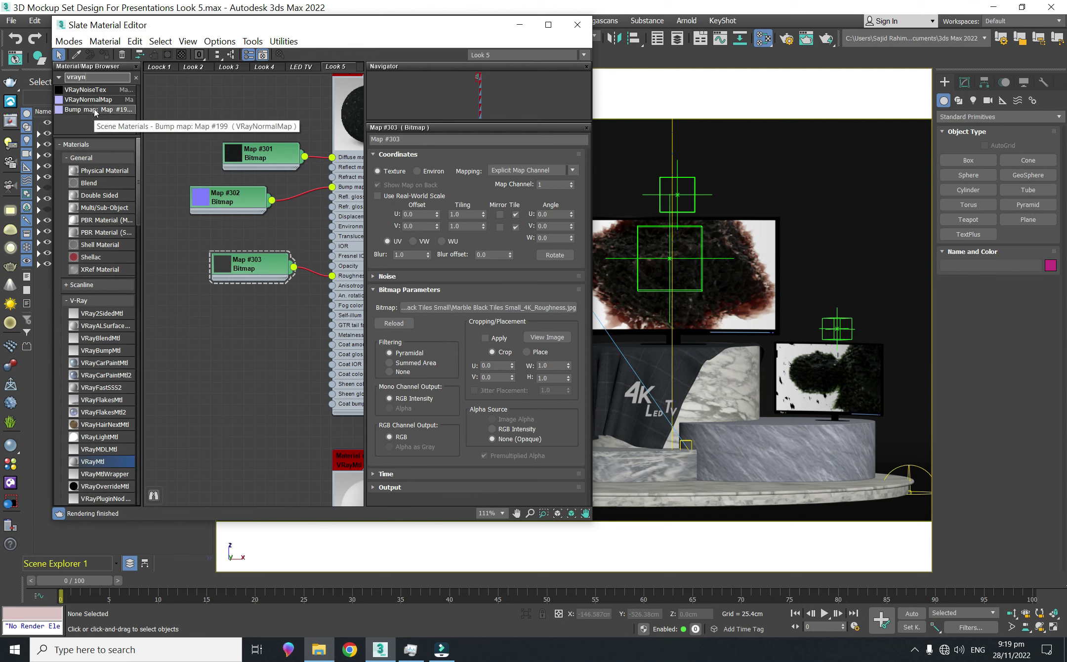
drag(217, 324, 216, 322)
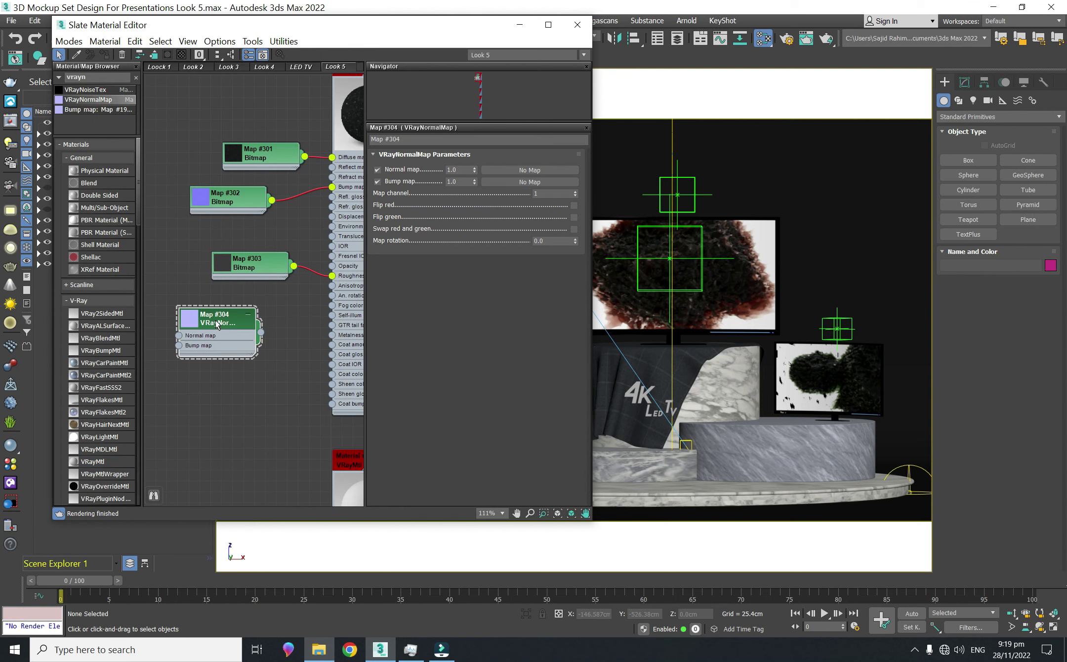
middle_drag(215, 326, 244, 348)
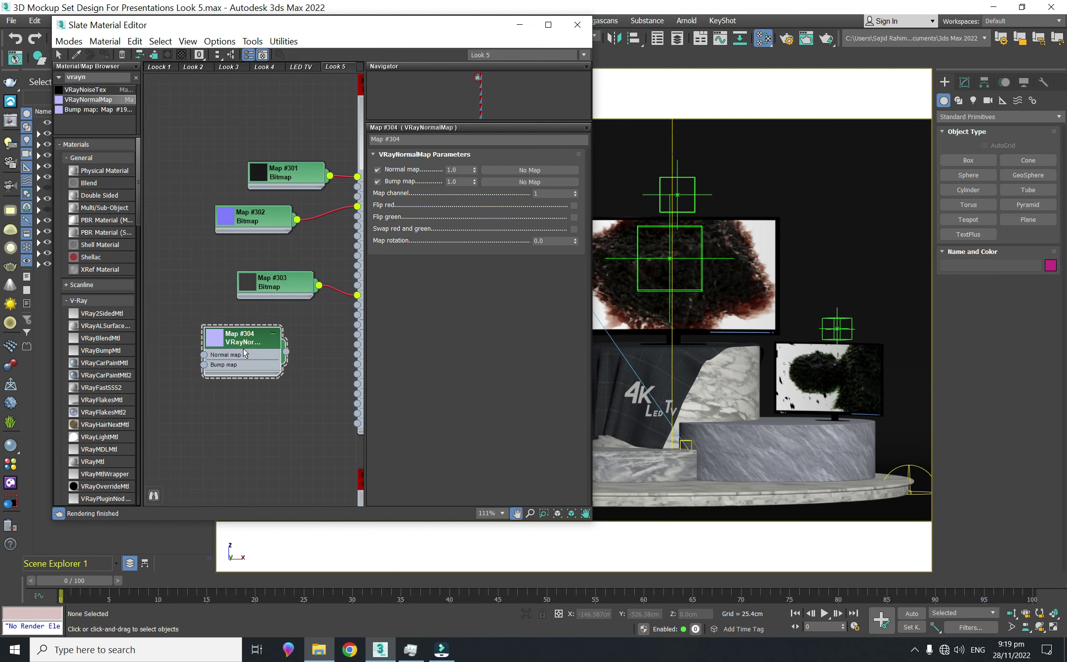
drag(241, 336, 193, 236)
middle_drag(197, 237, 222, 272)
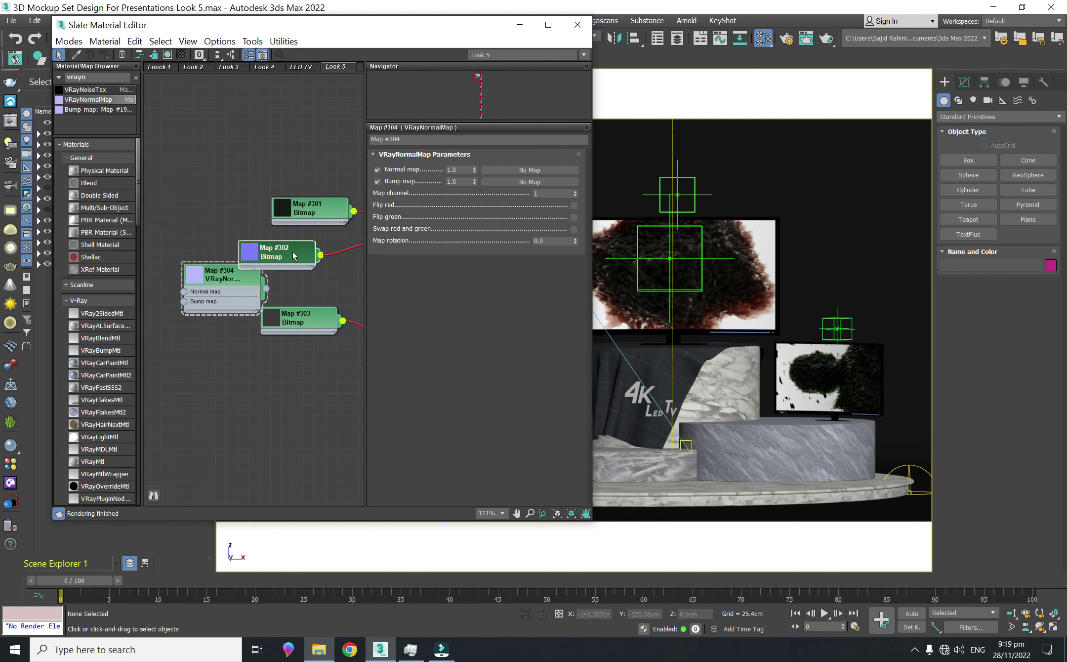
Wire the VRayNormalMap to Bump map and plug the normal bitmap into its Normal map slot
drag(303, 251, 190, 250)
middle_drag(221, 267, 171, 287)
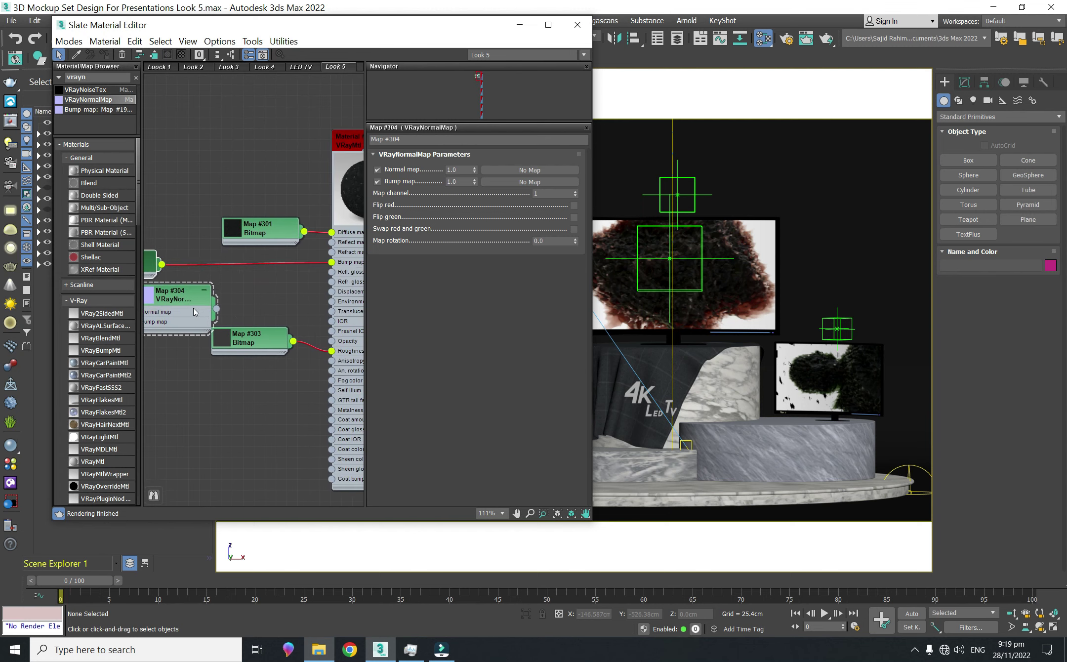
drag(192, 307, 280, 294)
drag(332, 267, 331, 262)
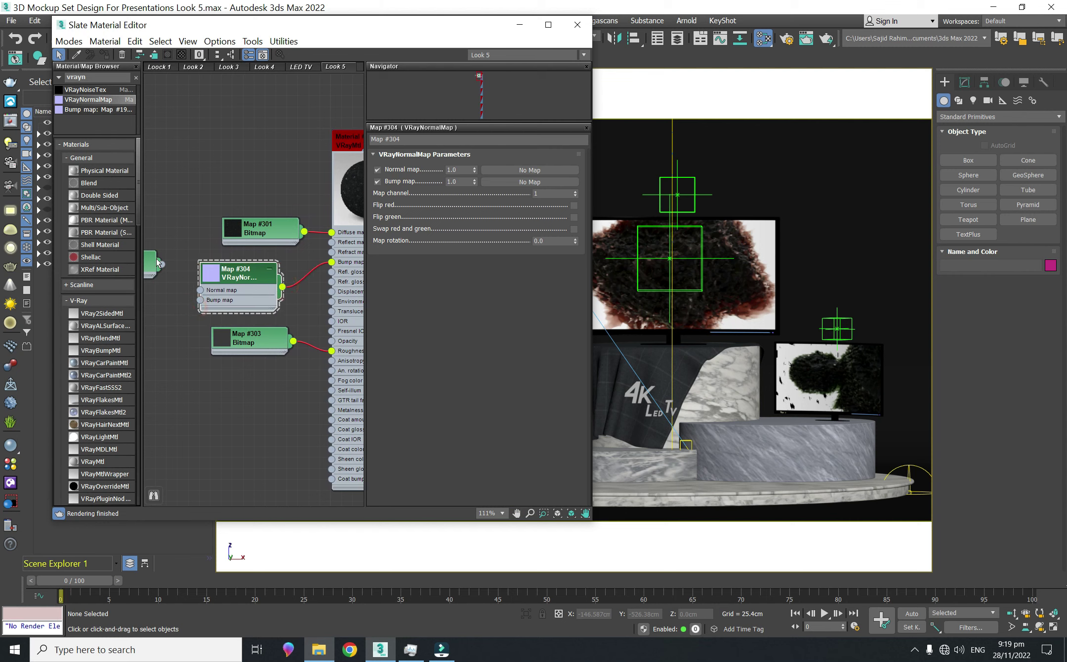
drag(201, 295, 200, 290)
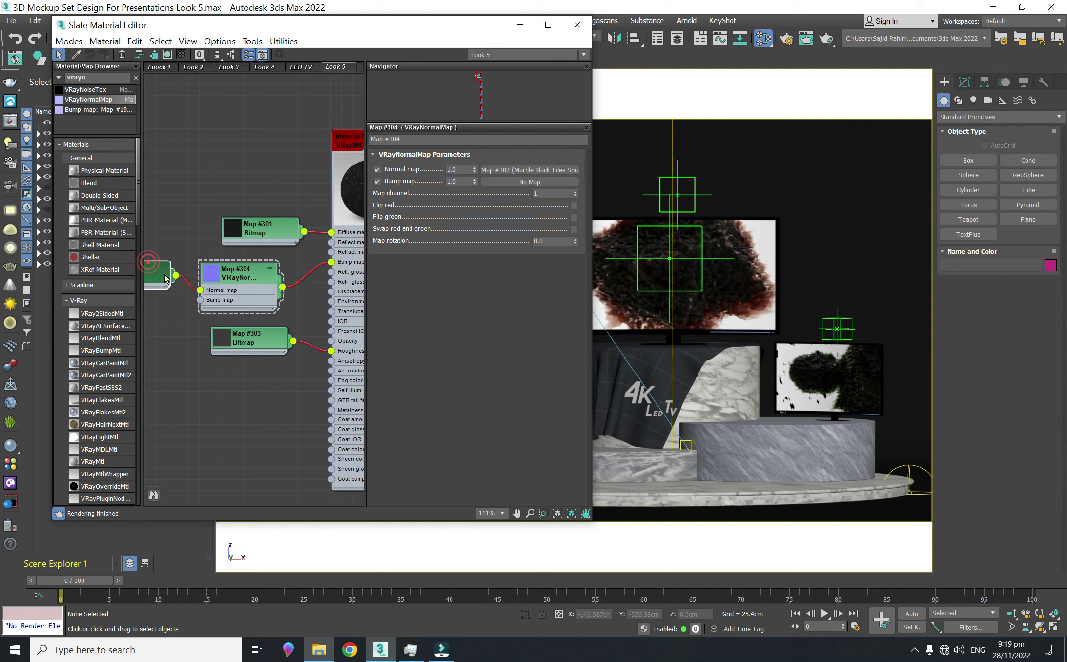
middle_drag(267, 285, 197, 313)
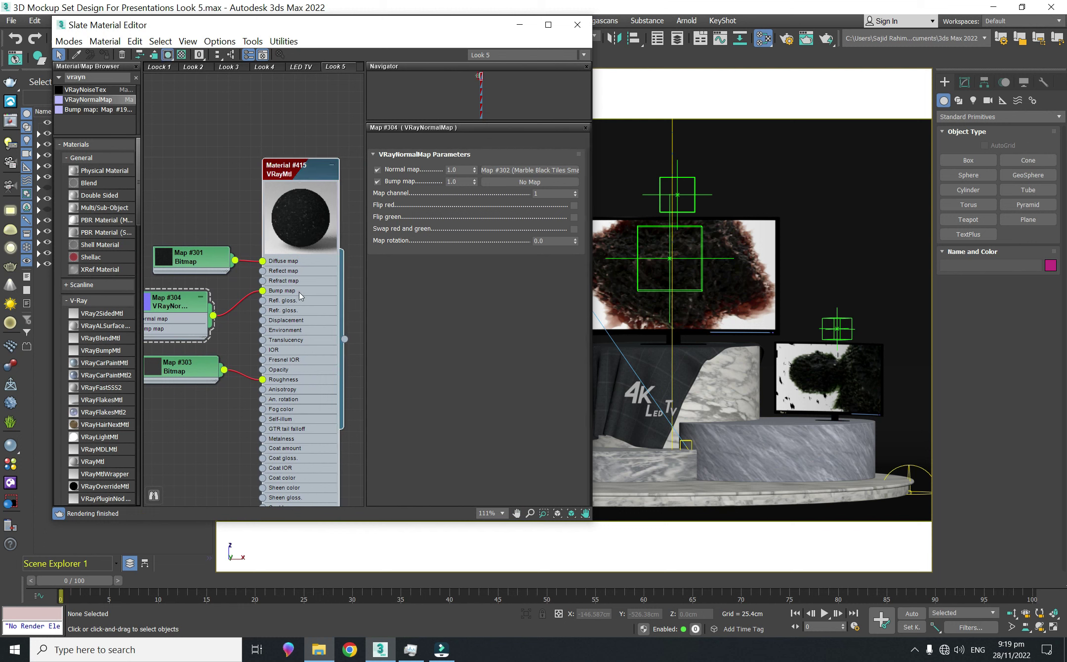
click(440, 199)
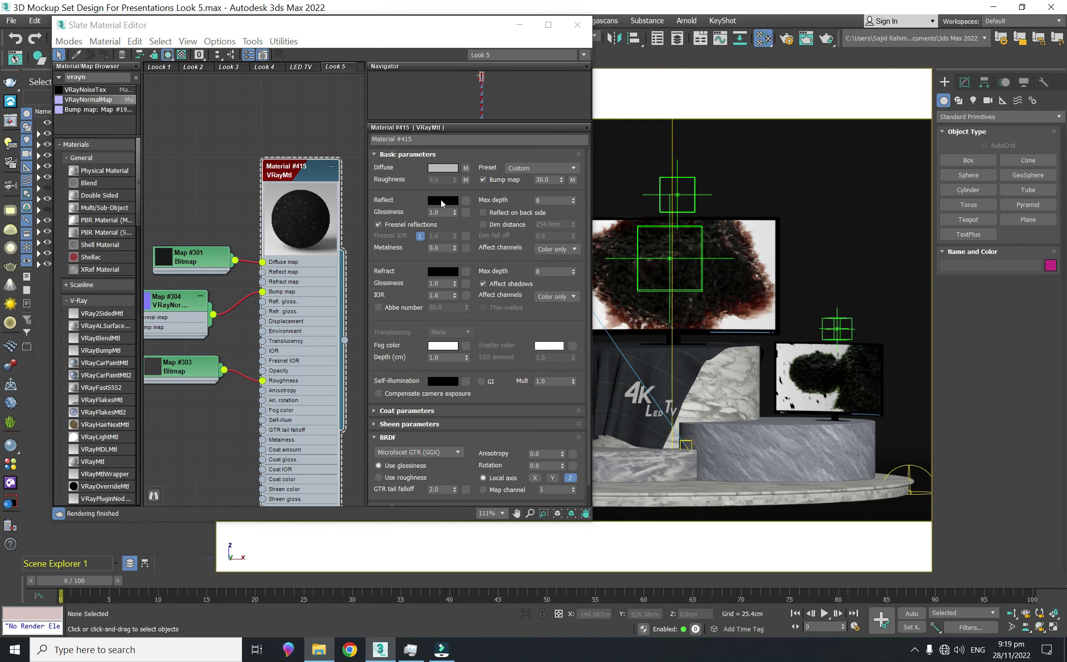
drag(351, 136, 379, 134)
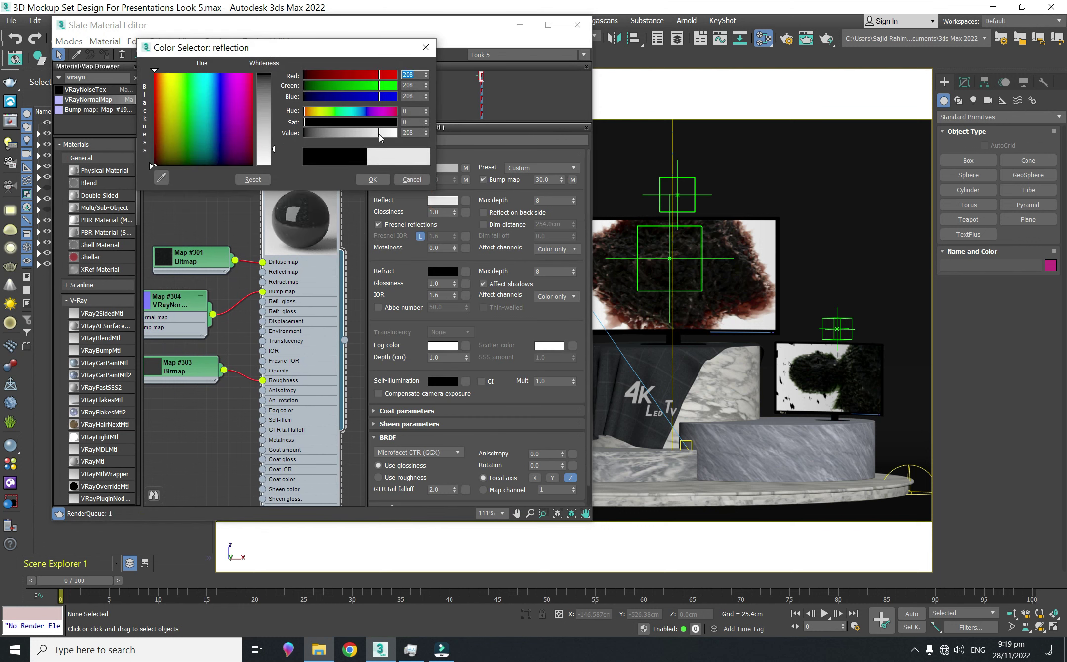
click(380, 179)
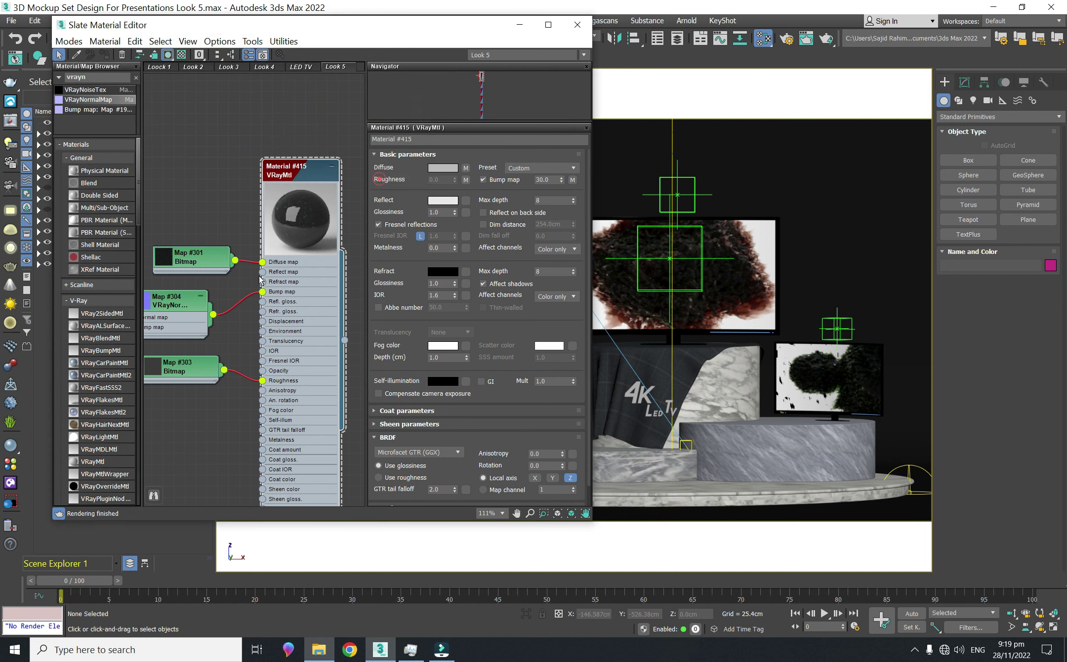
middle_drag(302, 412, 327, 327)
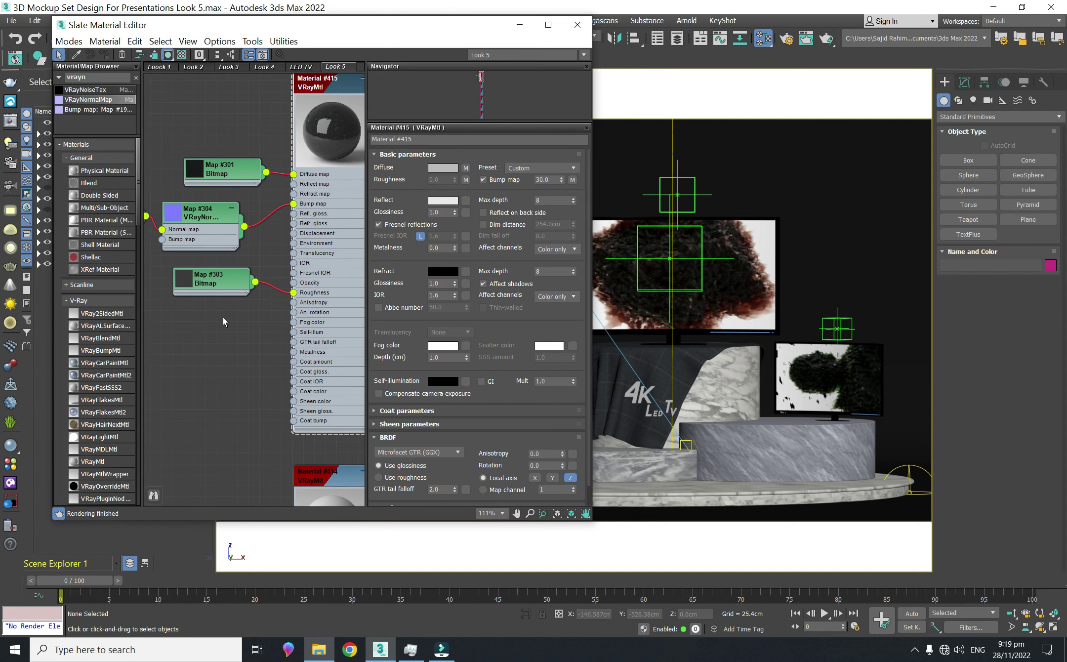
middle_drag(222, 318, 210, 316)
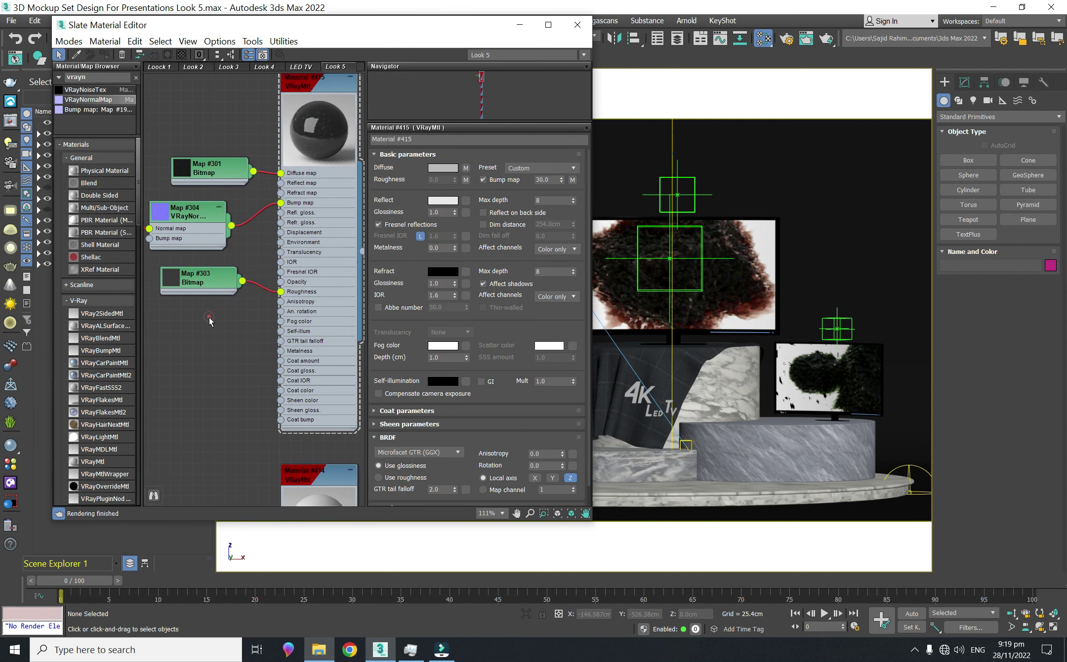
middle_drag(207, 312, 191, 309)
scroll(202, 364, up, 2)
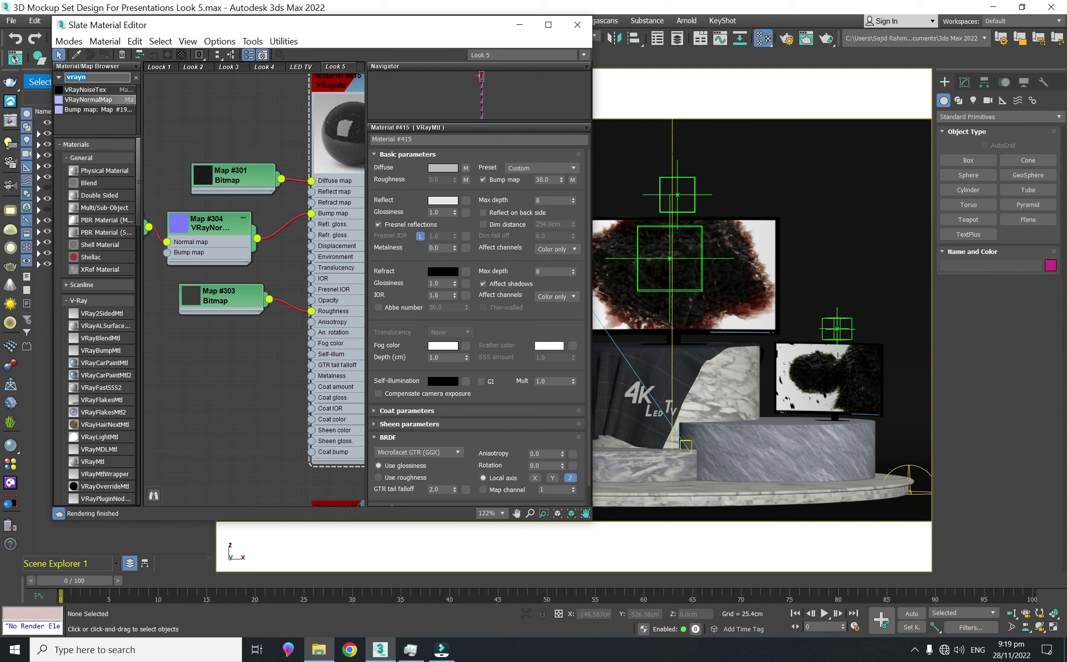
text(vray)
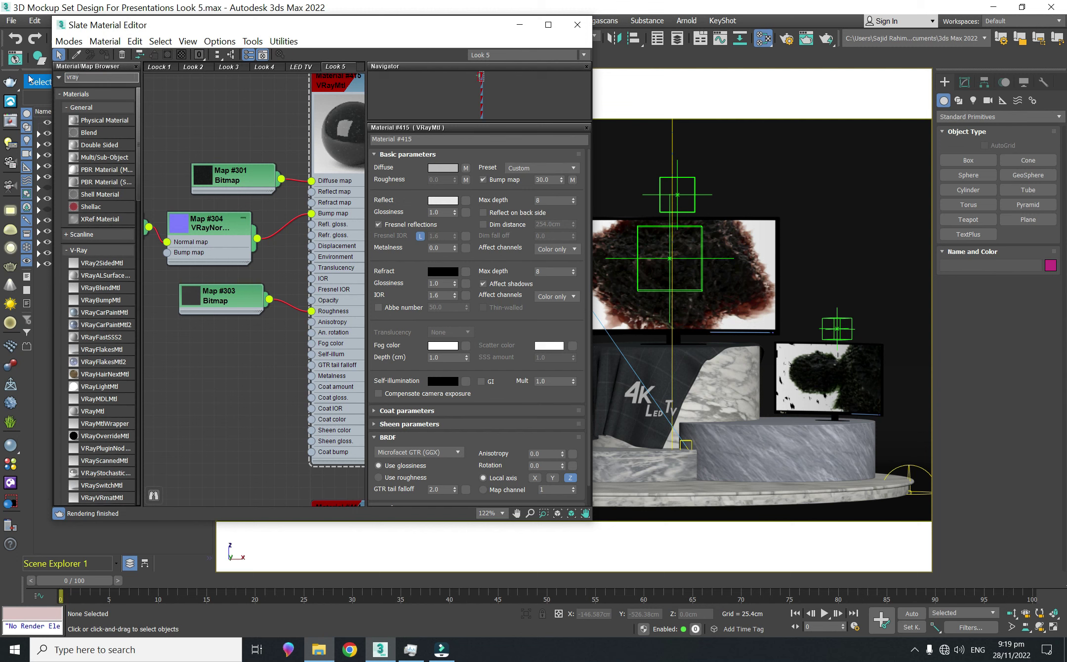
Insert a VRayBitmap between roughness bitmap Map #303 and the Roughness input
text(bit)
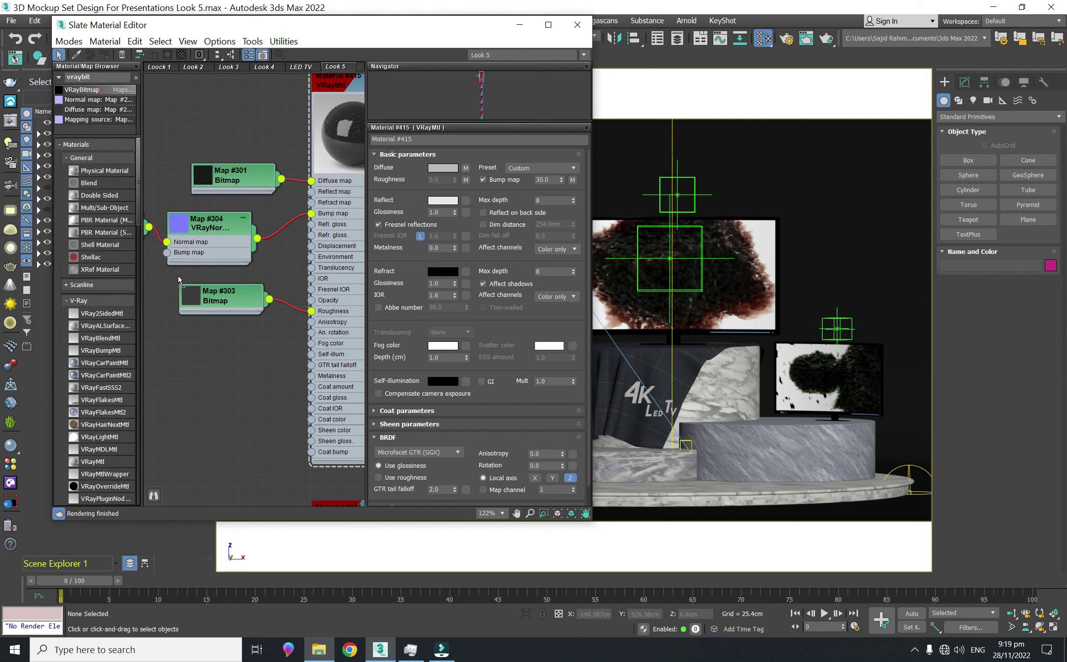
click(196, 327)
double_click(200, 359)
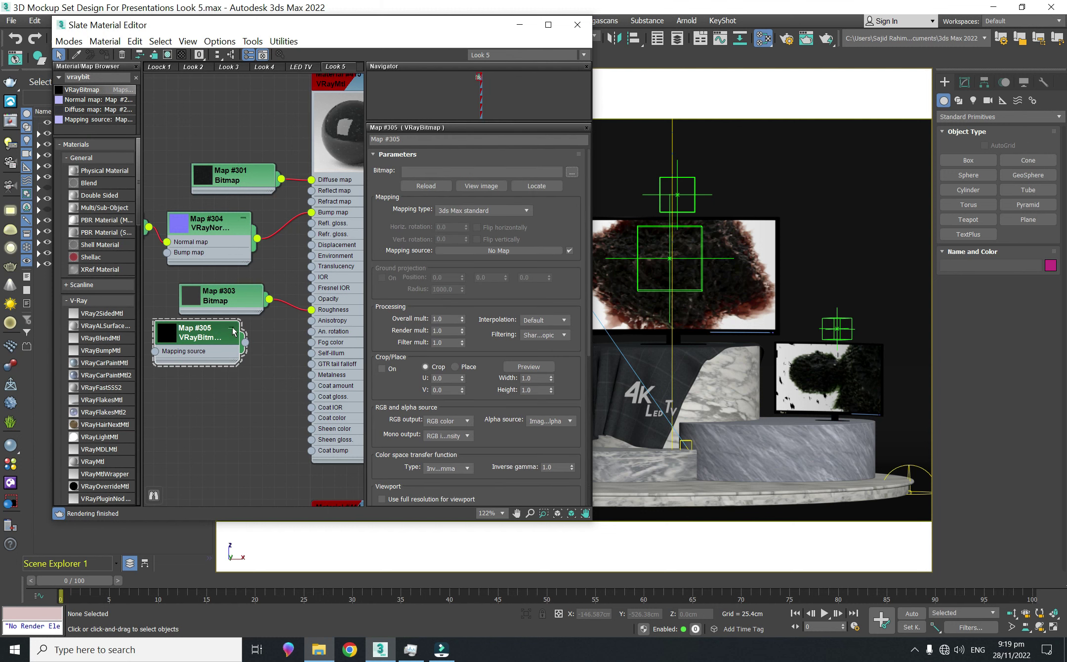
drag(232, 295, 173, 295)
drag(216, 348, 251, 335)
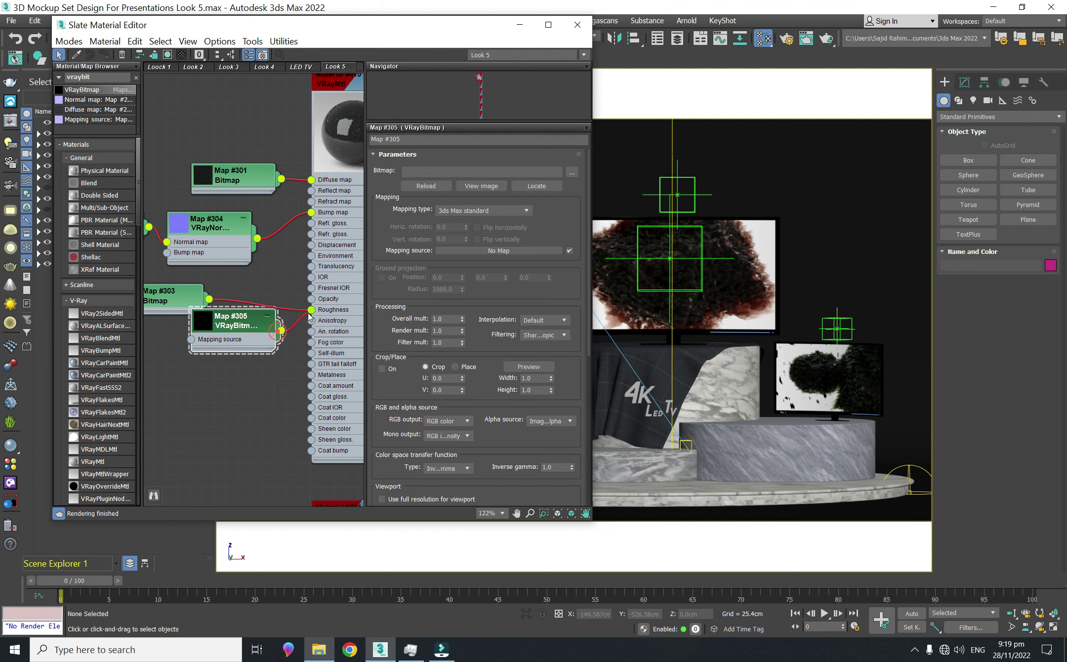
mouse_move(183, 295)
mouse_down()
mouse_move(155, 328)
mouse_move(191, 339)
mouse_move(152, 329)
mouse_up()
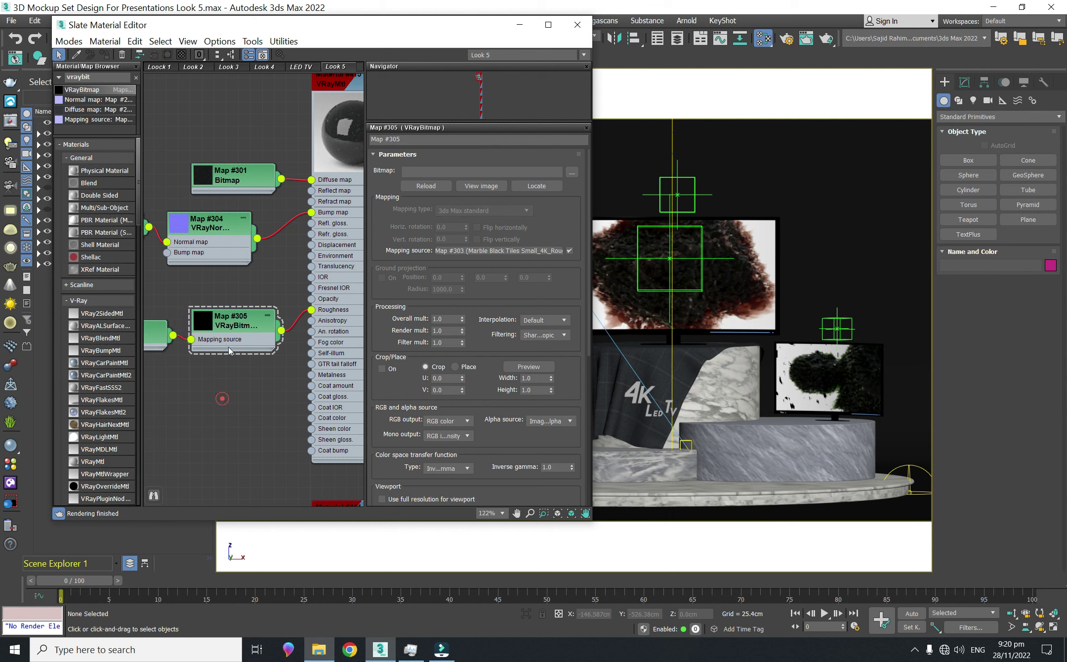
Review all material trees, checking Look 4 before returning to Look 5
scroll(225, 406, down, 2)
scroll(221, 381, down, 2)
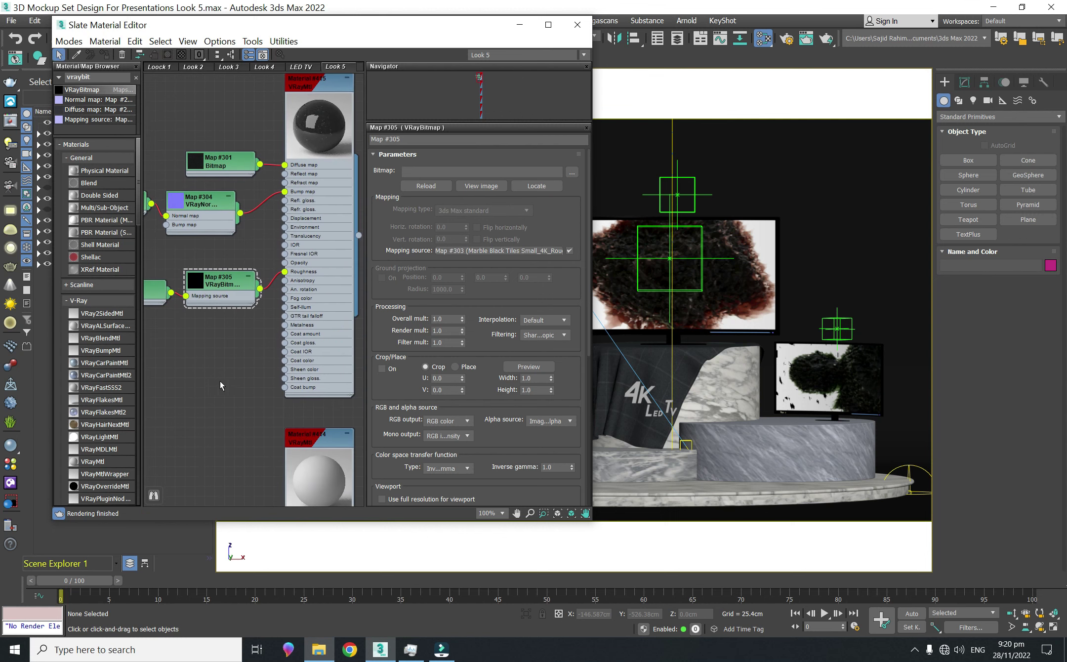
scroll(240, 404, down, 2)
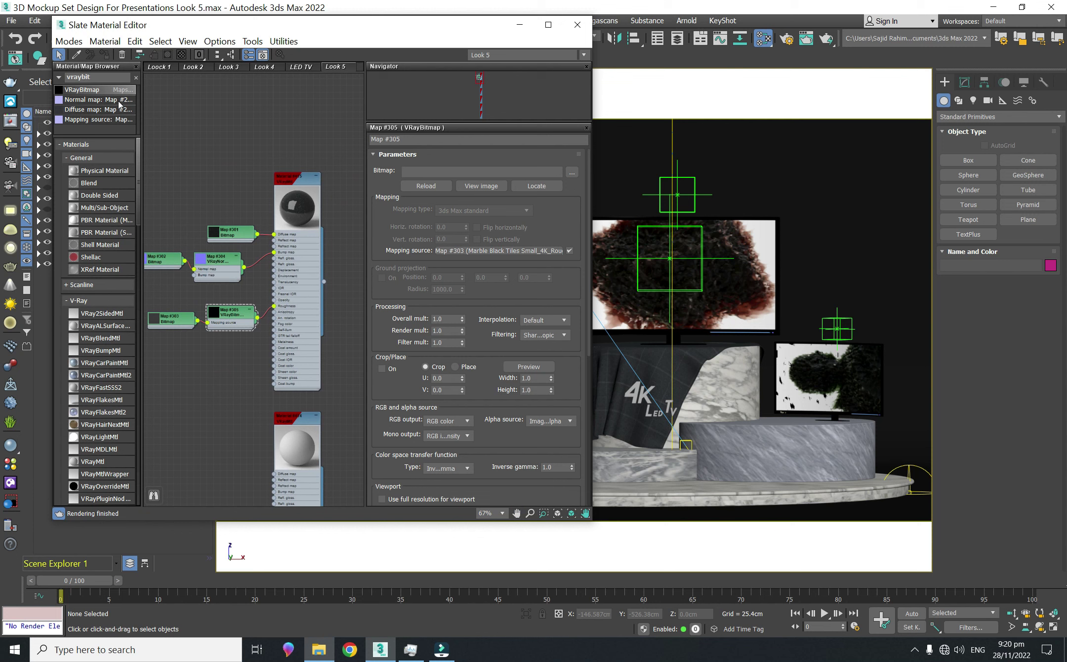
key(z)
click(267, 69)
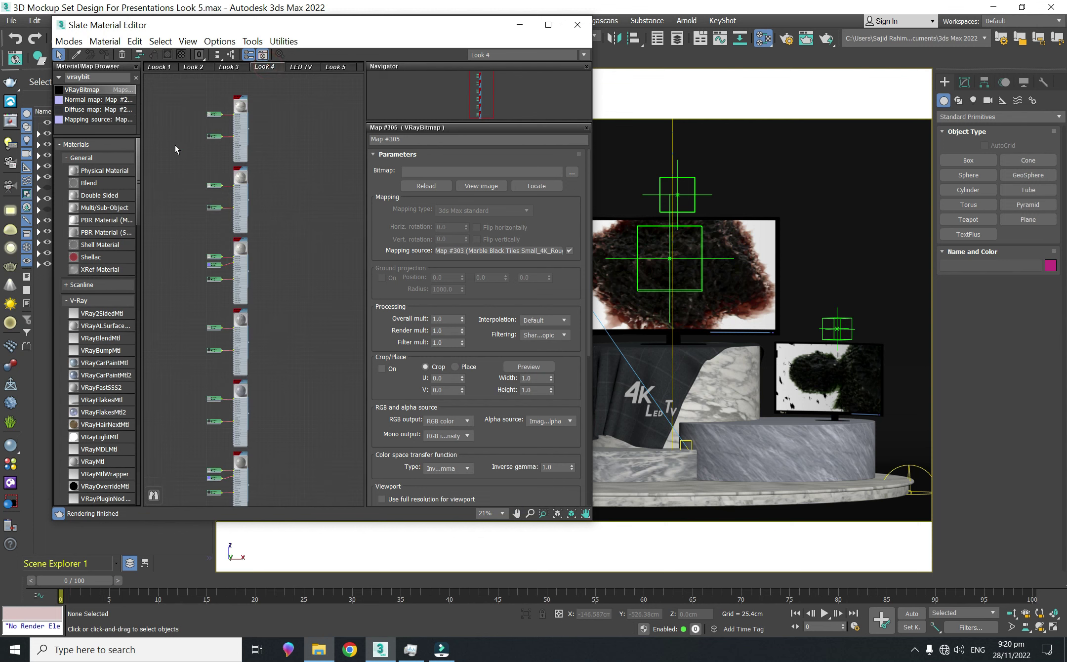
click(336, 66)
middle_drag(255, 317, 242, 293)
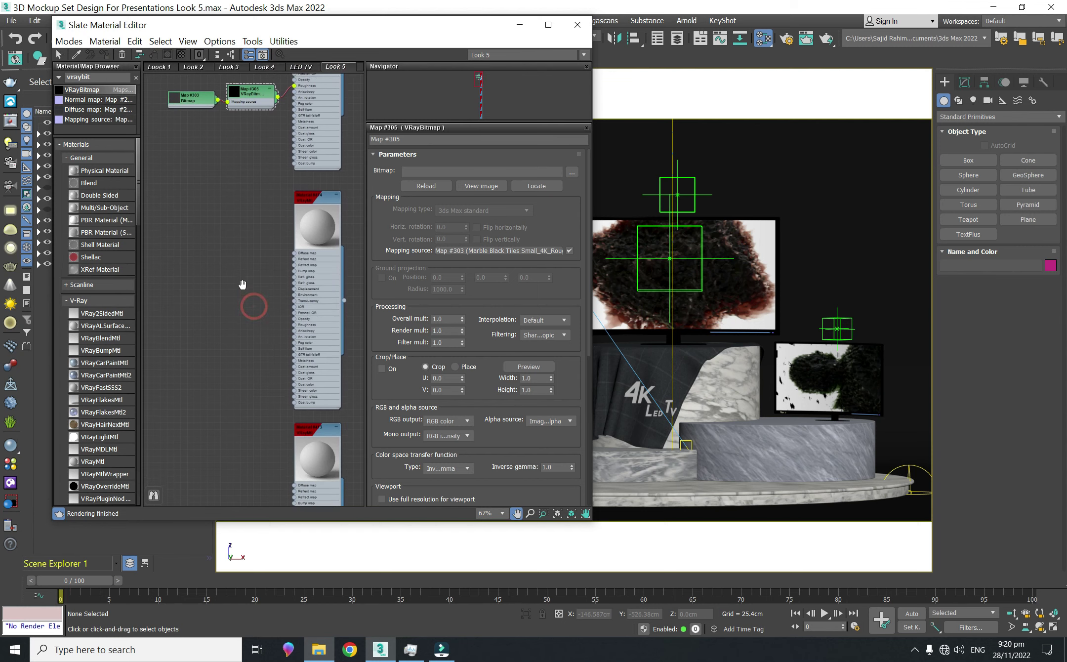
Drag the Marble Shiny Strips albedo texture into the material editor
click(322, 653)
click(474, 379)
click(642, 98)
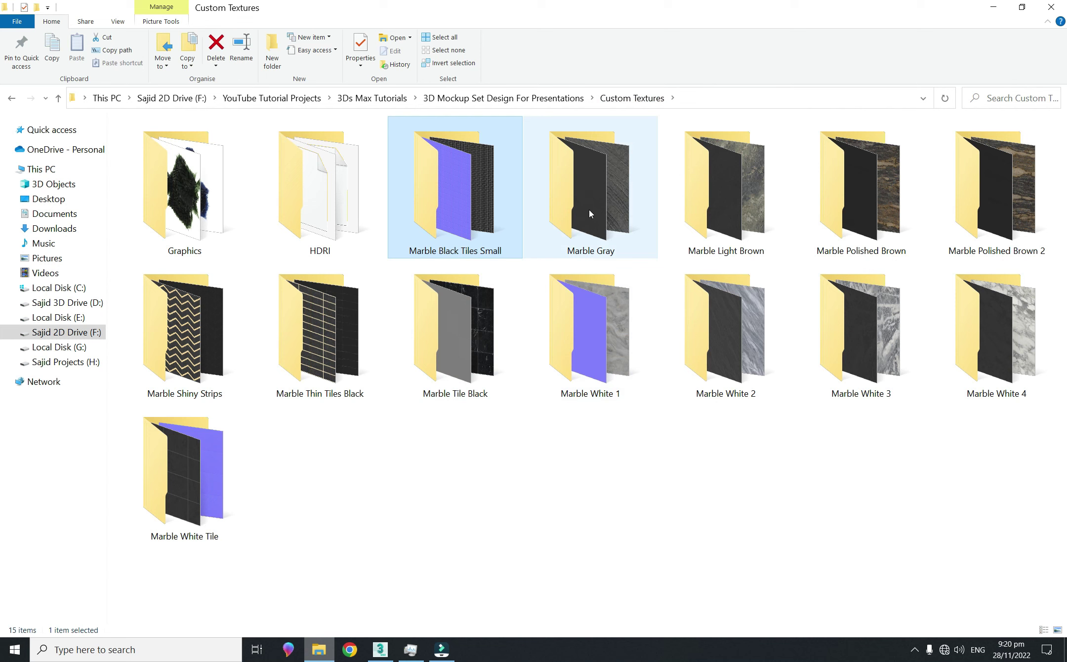
double_click(222, 330)
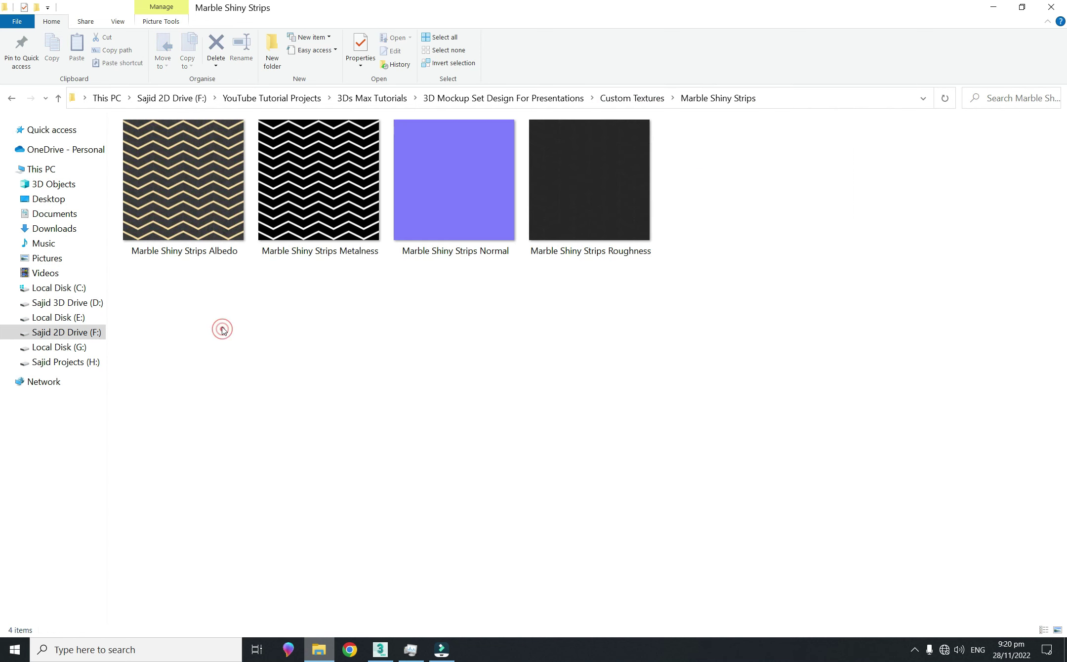
drag(178, 251, 217, 280)
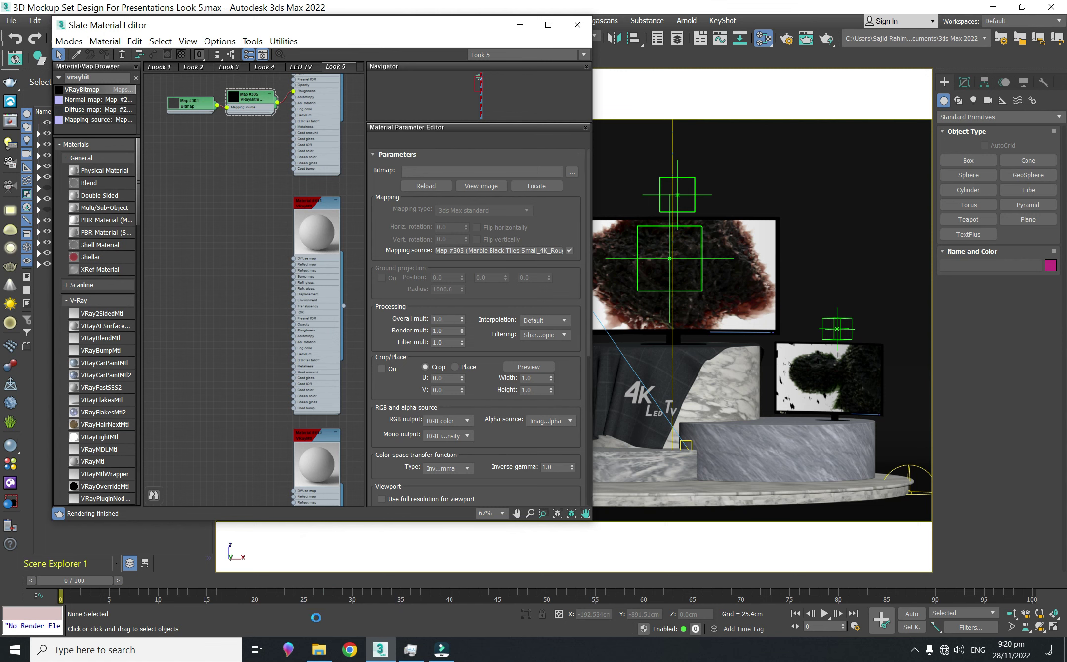
Bring the Marble Shiny Strips metalness, normal and roughness textures into Slate
click(319, 649)
mouse_move(335, 189)
mouse_down()
mouse_move(390, 613)
mouse_move(230, 292)
mouse_up()
click(324, 655)
drag(450, 197, 242, 355)
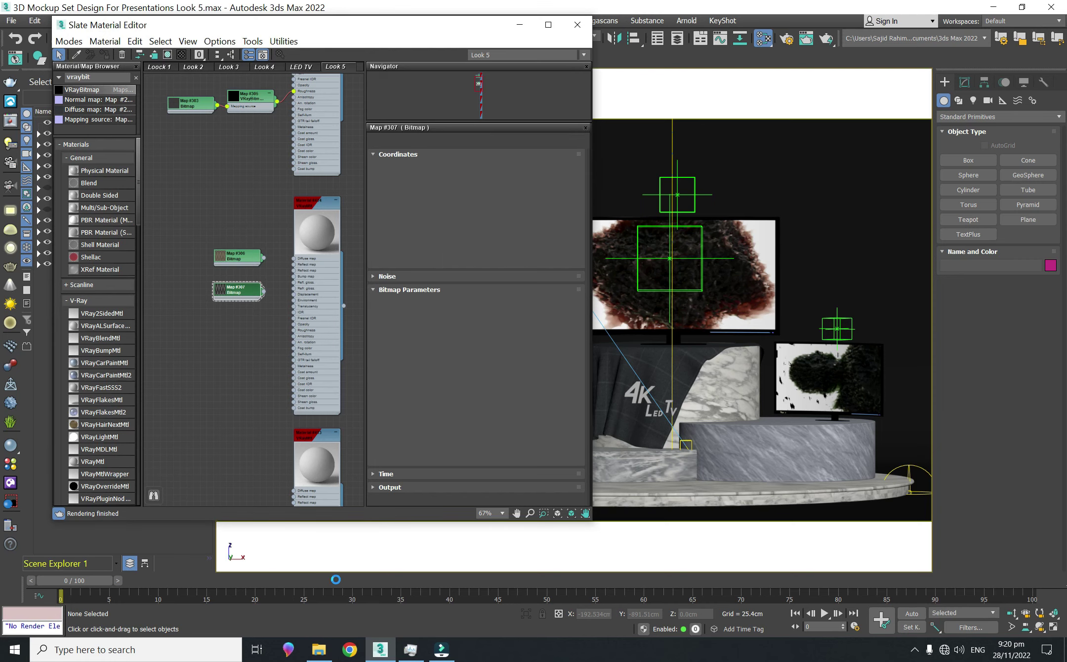
click(319, 650)
mouse_move(592, 198)
mouse_down()
mouse_move(383, 575)
mouse_move(255, 351)
mouse_up()
Wire Map #307 to Metalness and Map #309 to Roughness on Material #414
scroll(258, 346, up, 2)
scroll(247, 296, up, 2)
scroll(235, 217, up, 2)
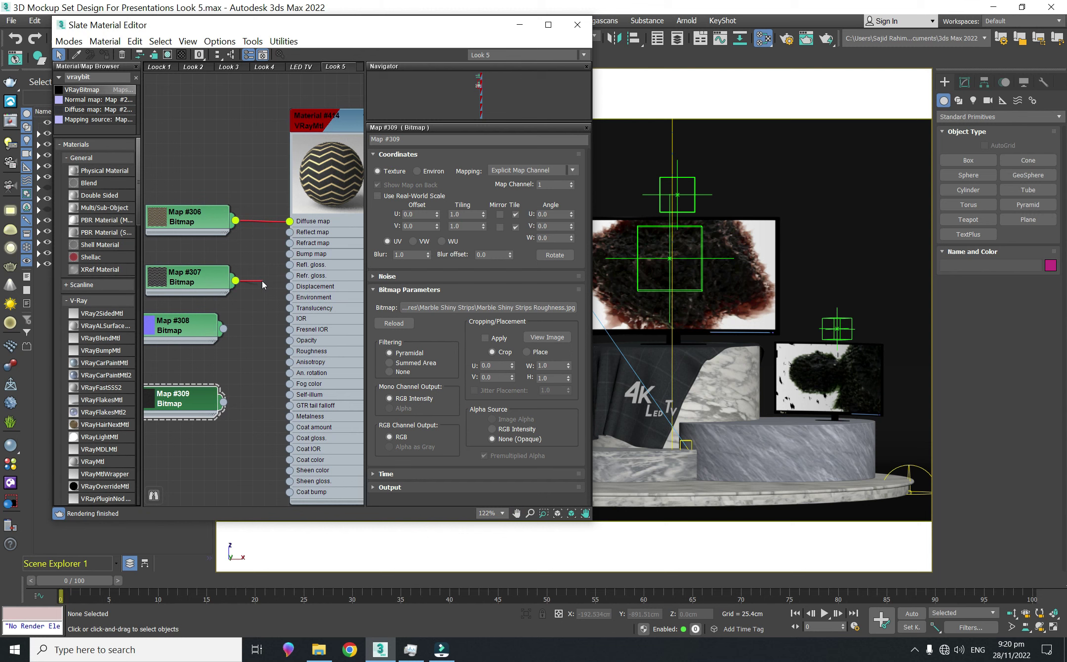
drag(263, 286, 290, 416)
drag(201, 287, 224, 455)
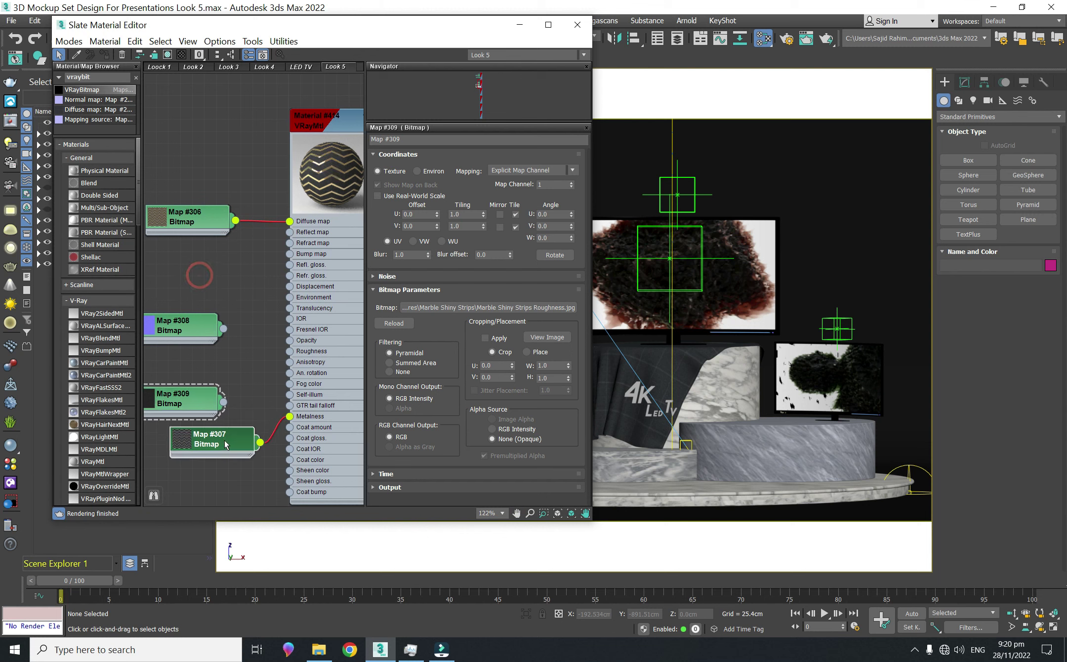
drag(214, 390, 289, 351)
middle_drag(178, 262, 244, 261)
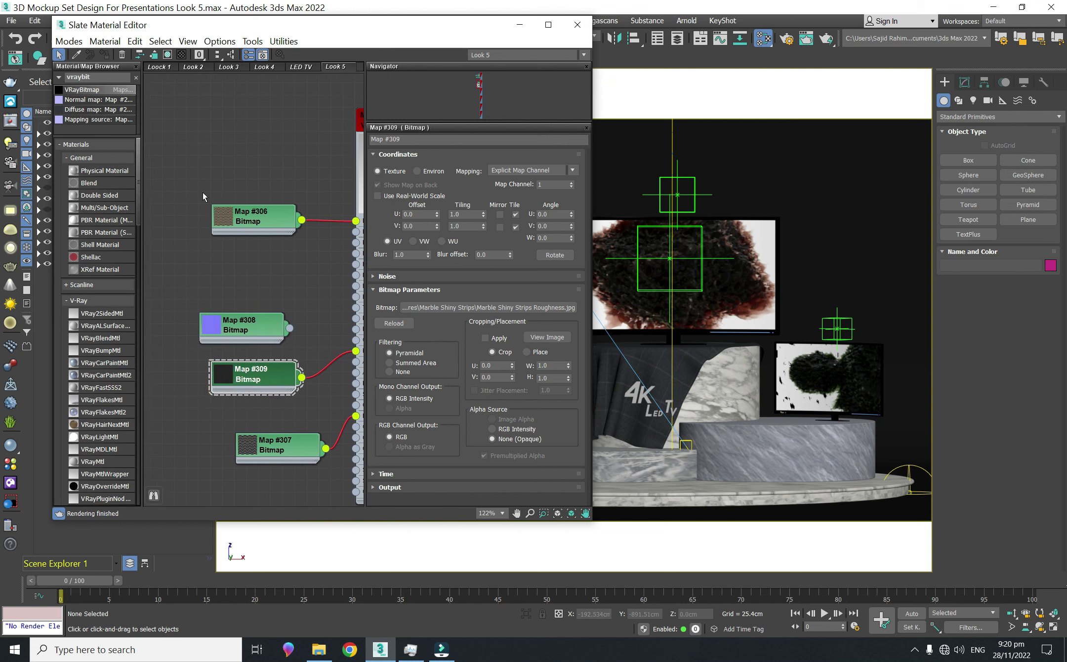
drag(93, 99, 255, 284)
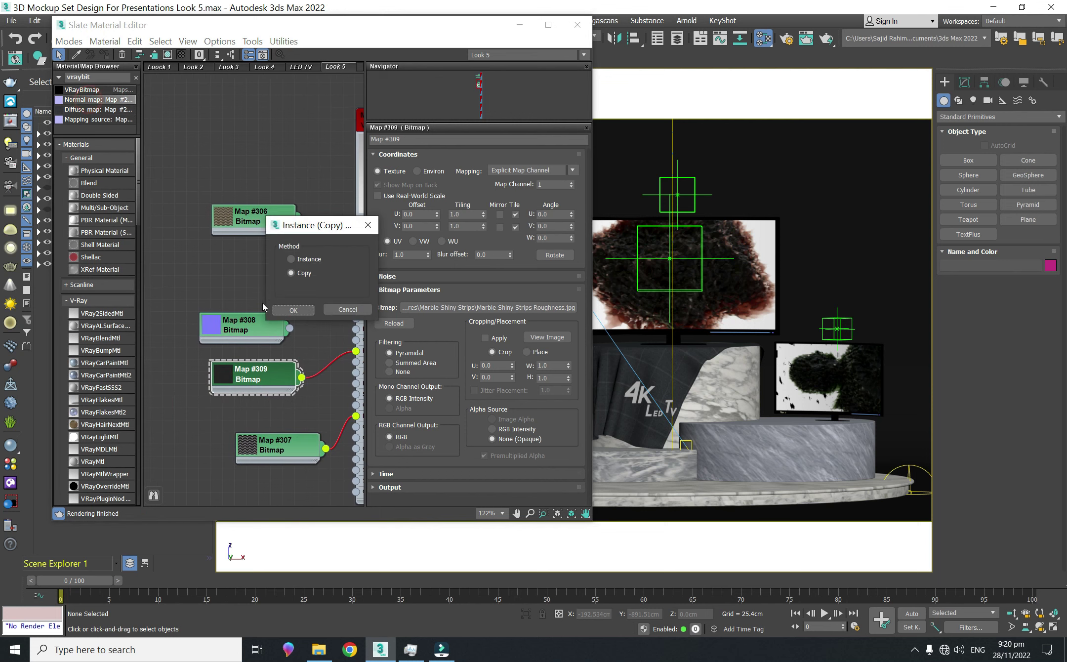
Make an independent copy of the normal-map VRayBitmap (Map #200) beside Map #308
click(292, 310)
middle_drag(296, 306, 271, 298)
mouse_move(242, 273)
mouse_down()
mouse_move(219, 267)
mouse_move(315, 310)
mouse_move(320, 289)
mouse_up()
click(223, 312)
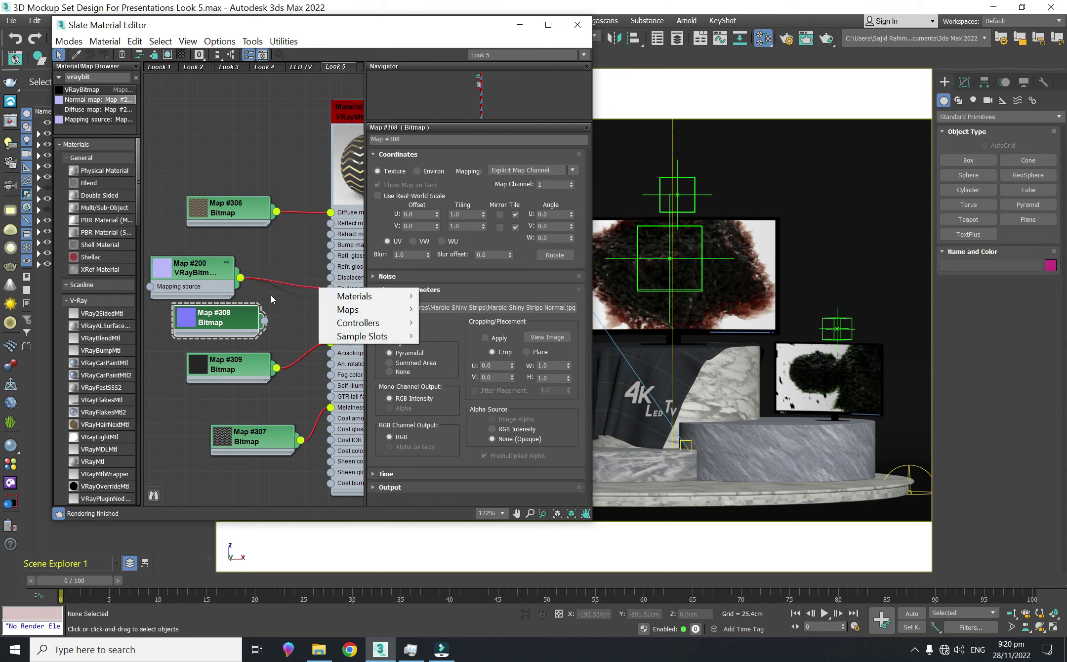
click(236, 297)
Wire Map #200 into Bump map and Map #308 into its mapping source
middle_drag(282, 323, 244, 325)
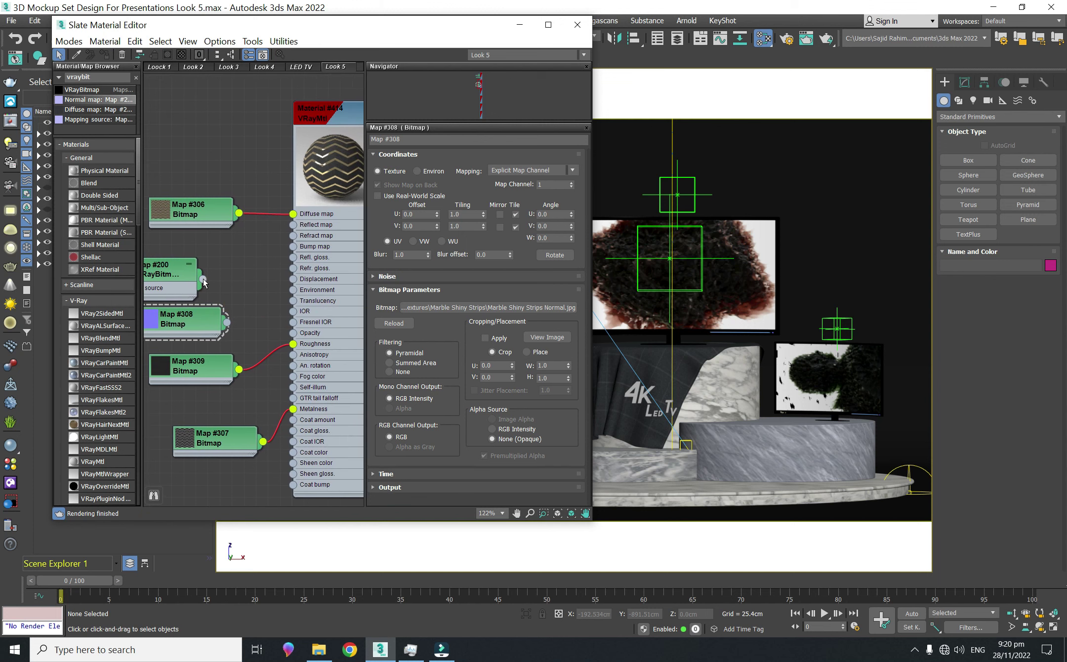
drag(202, 279, 293, 246)
middle_drag(227, 321, 276, 324)
mouse_move(211, 307)
mouse_down()
mouse_move(161, 290)
mouse_move(274, 263)
mouse_move(218, 318)
mouse_move(168, 289)
mouse_up()
scroll(228, 323, down, 2)
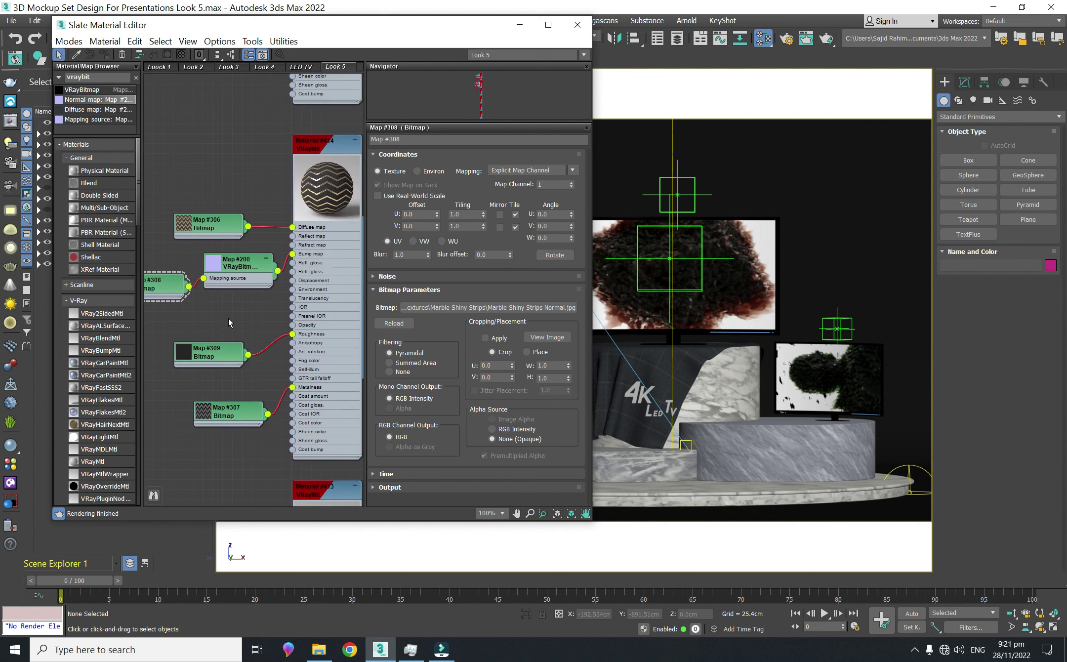
middle_drag(249, 322, 209, 328)
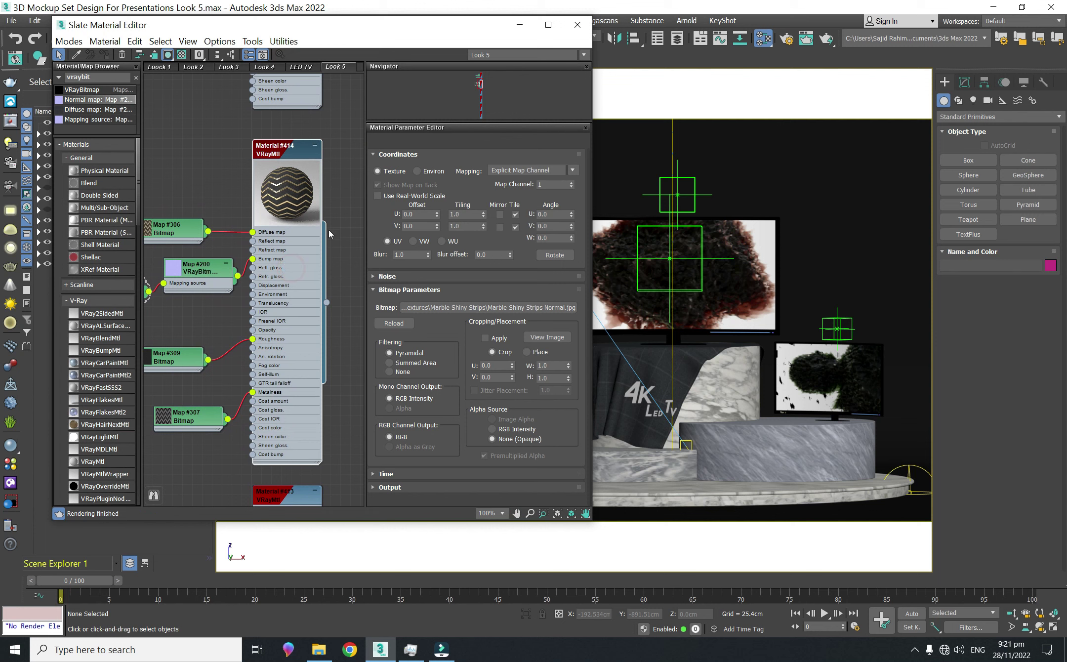
double_click(287, 195)
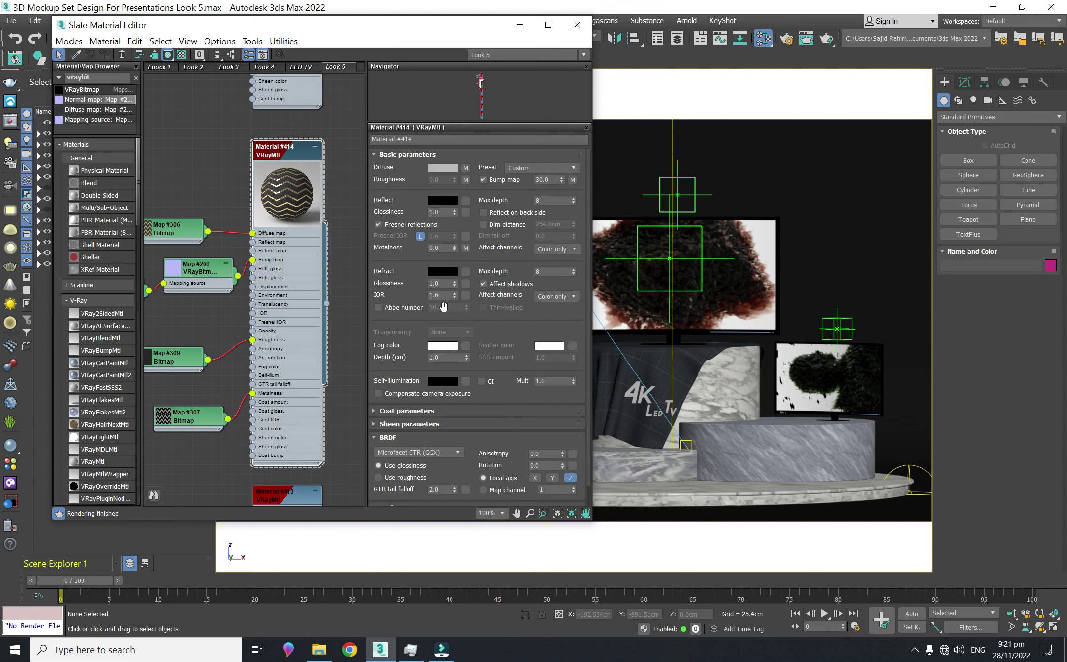
Set Material #414's reflect colour to light grey, value about 211
middle_drag(315, 204, 323, 247)
click(436, 201)
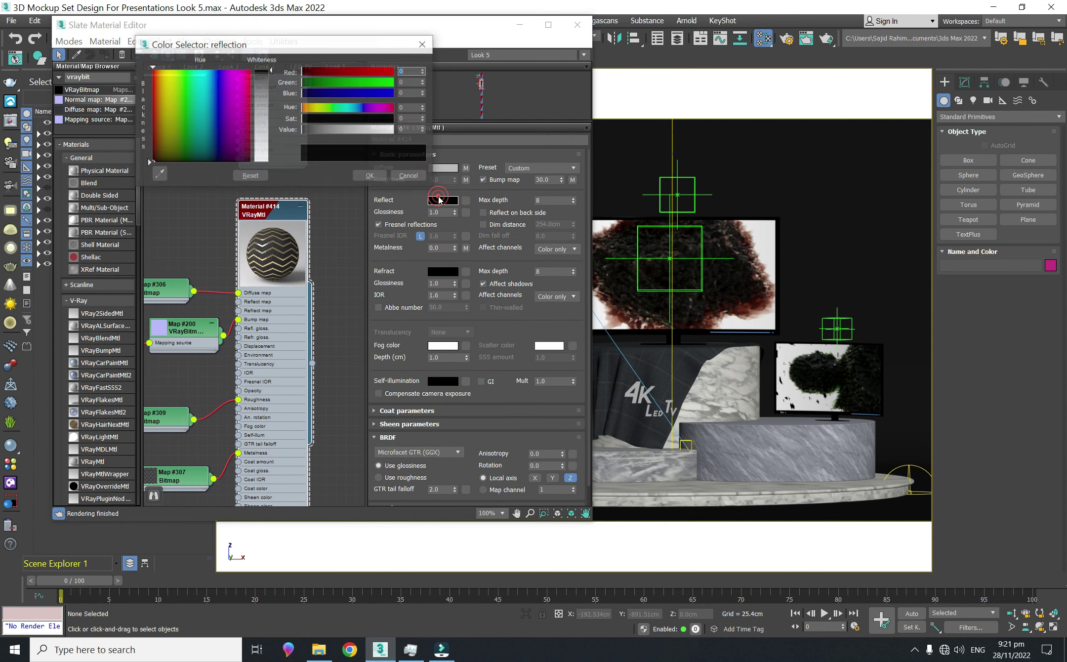
drag(338, 129, 379, 129)
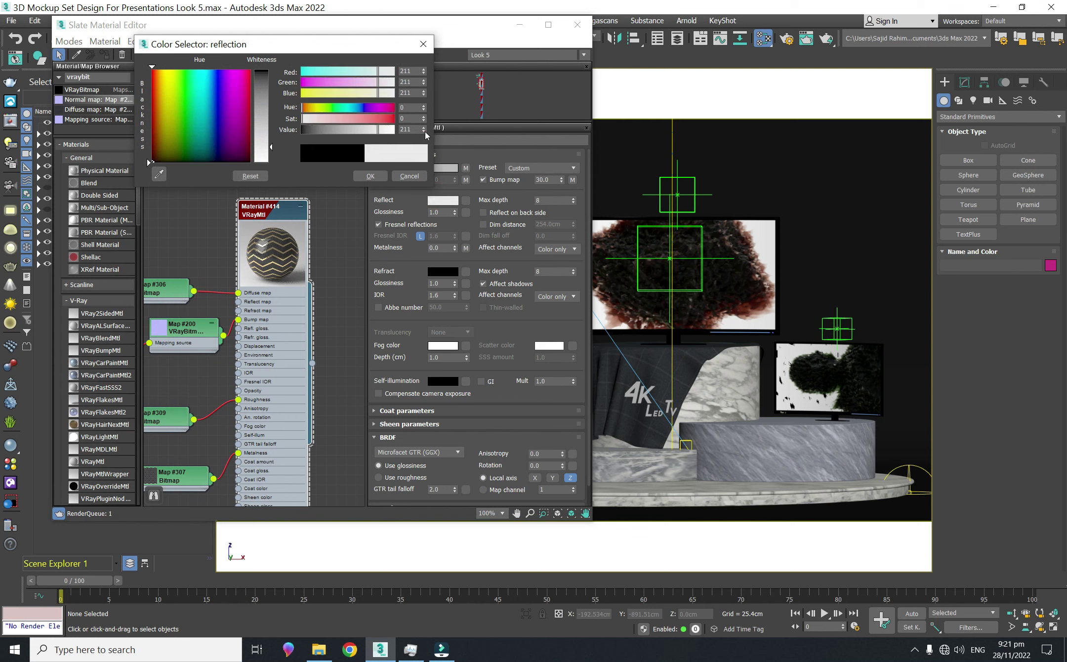
click(370, 176)
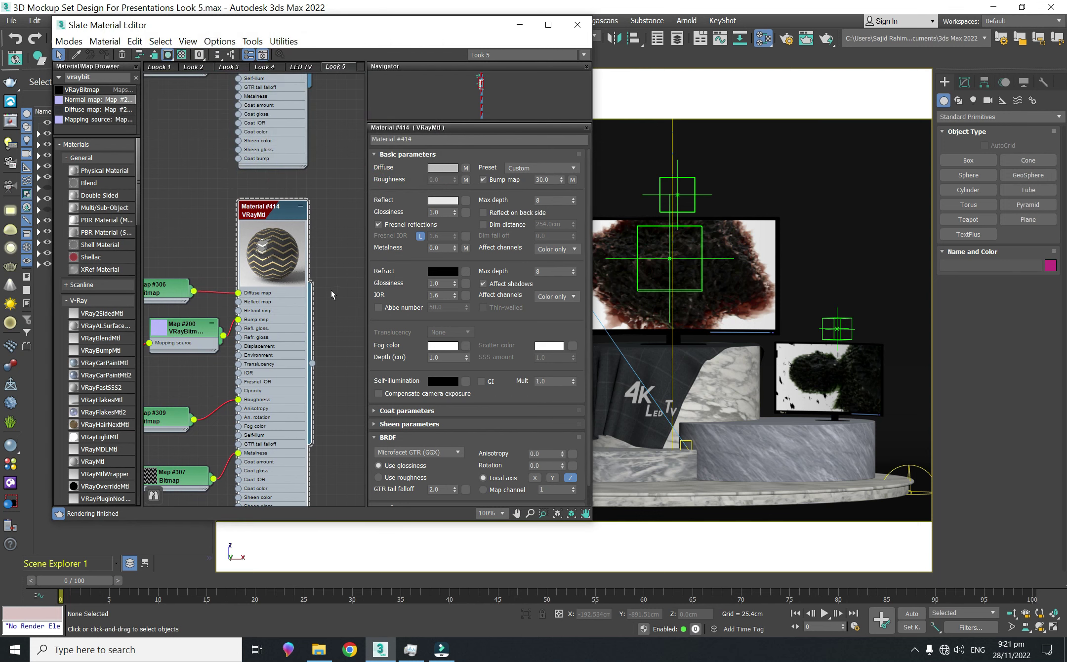
middle_drag(327, 279, 337, 200)
Rearrange Map #200 and Map #308 and reconnect Map #200 to Bump map
middle_drag(230, 276, 279, 256)
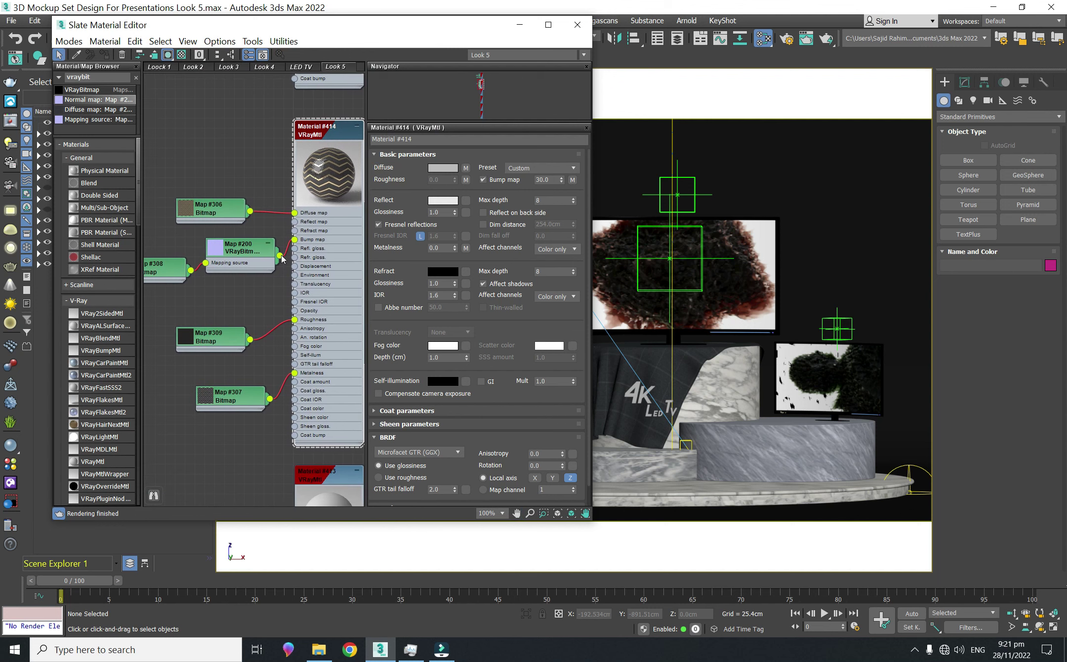
drag(242, 253, 232, 283)
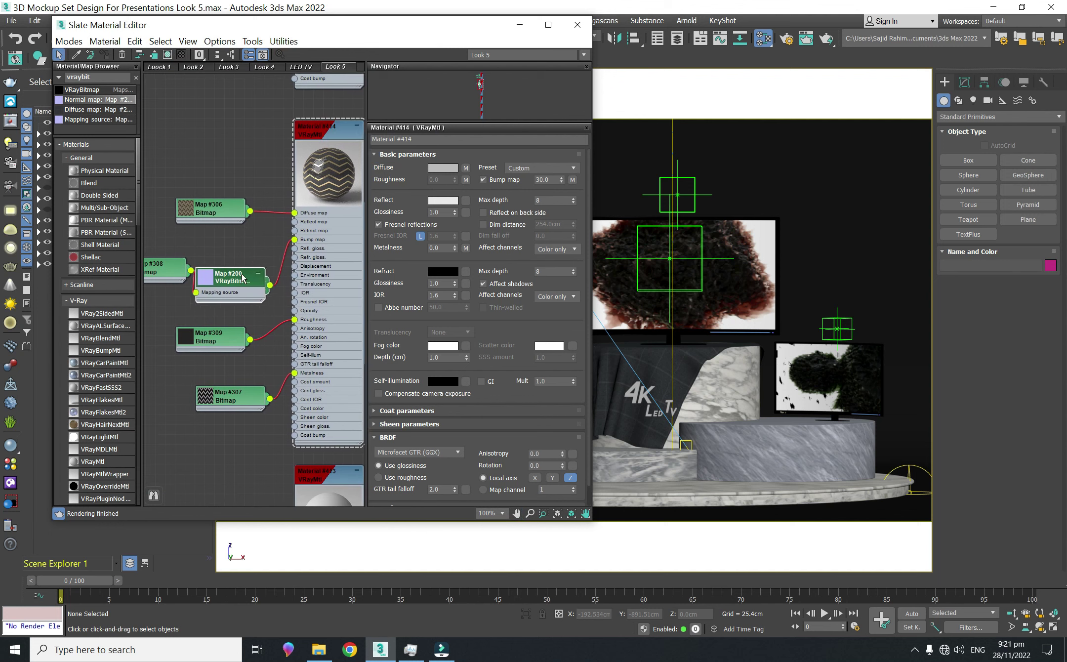
mouse_move(190, 273)
mouse_down()
mouse_move(182, 253)
mouse_move(294, 239)
mouse_up()
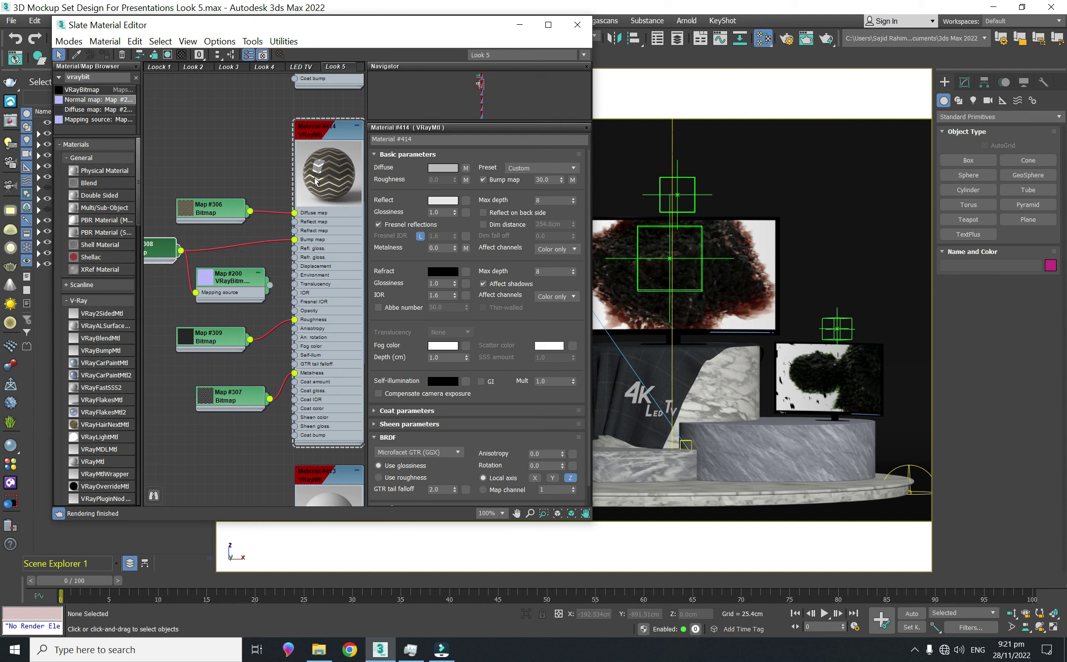
middle_drag(315, 181, 292, 200)
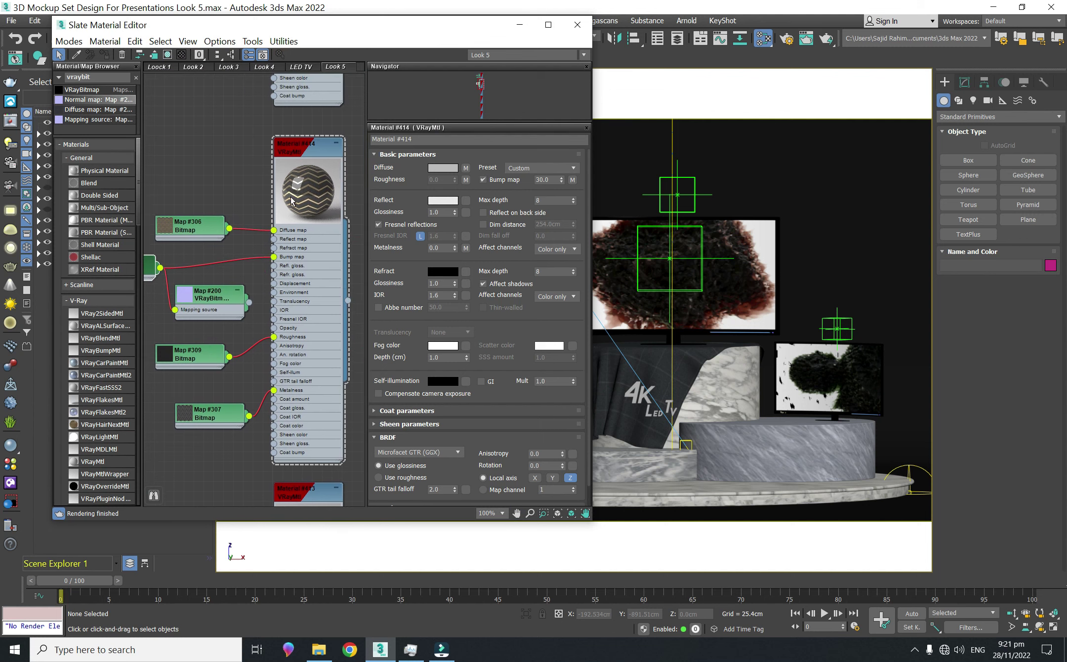
click(237, 273)
drag(249, 303, 274, 257)
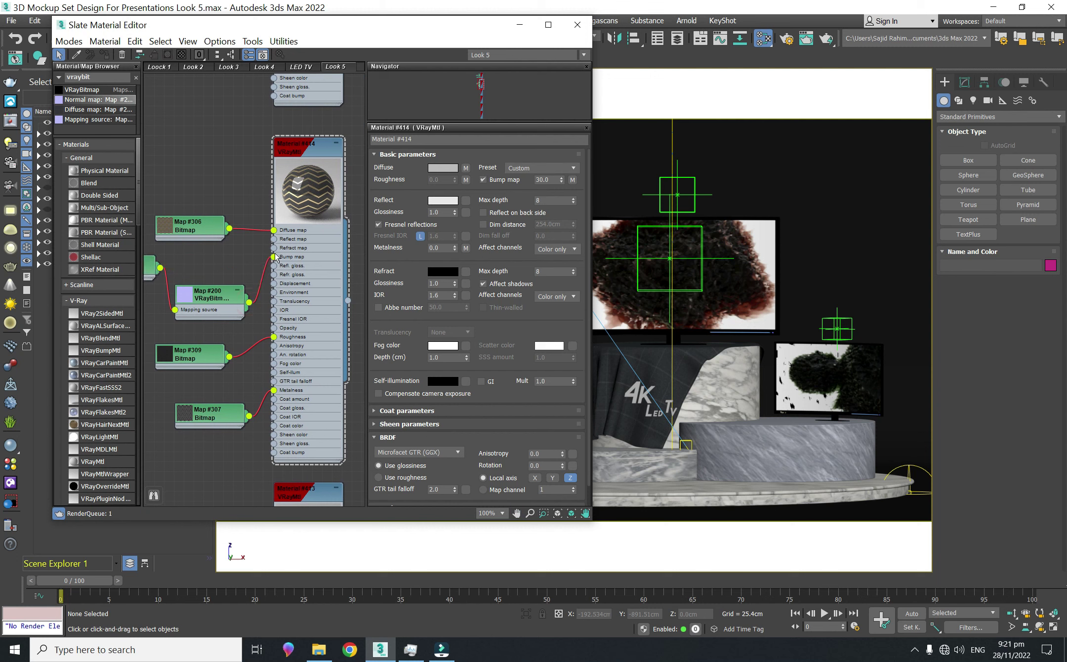
Inspect Map #306's settings, then scroll to Map #200's coordinates
double_click(212, 299)
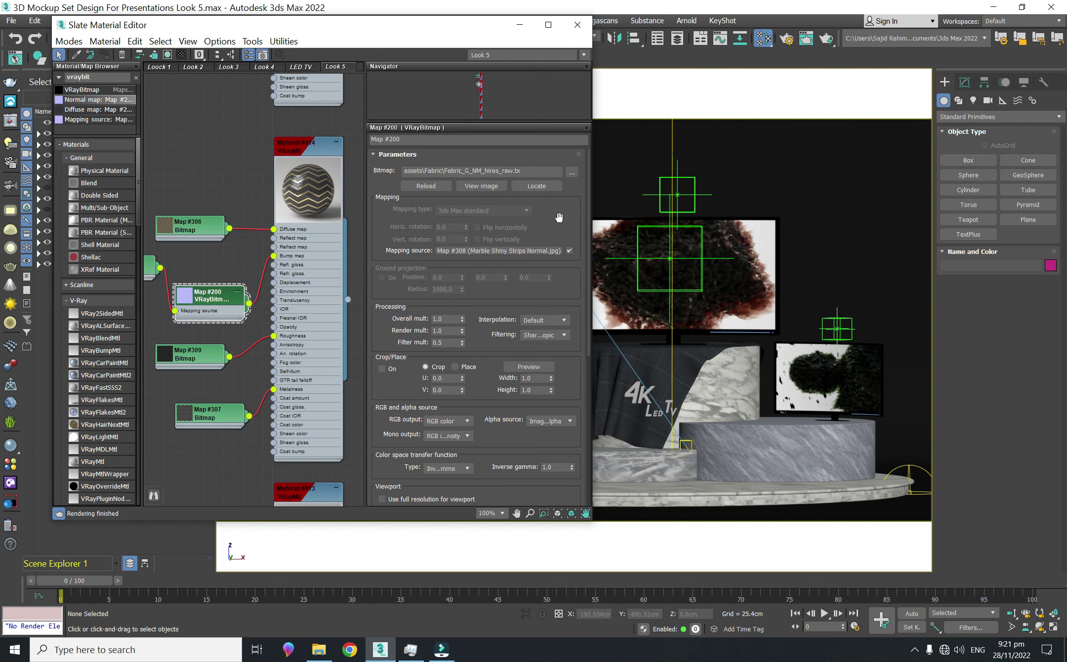
drag(590, 214, 585, 386)
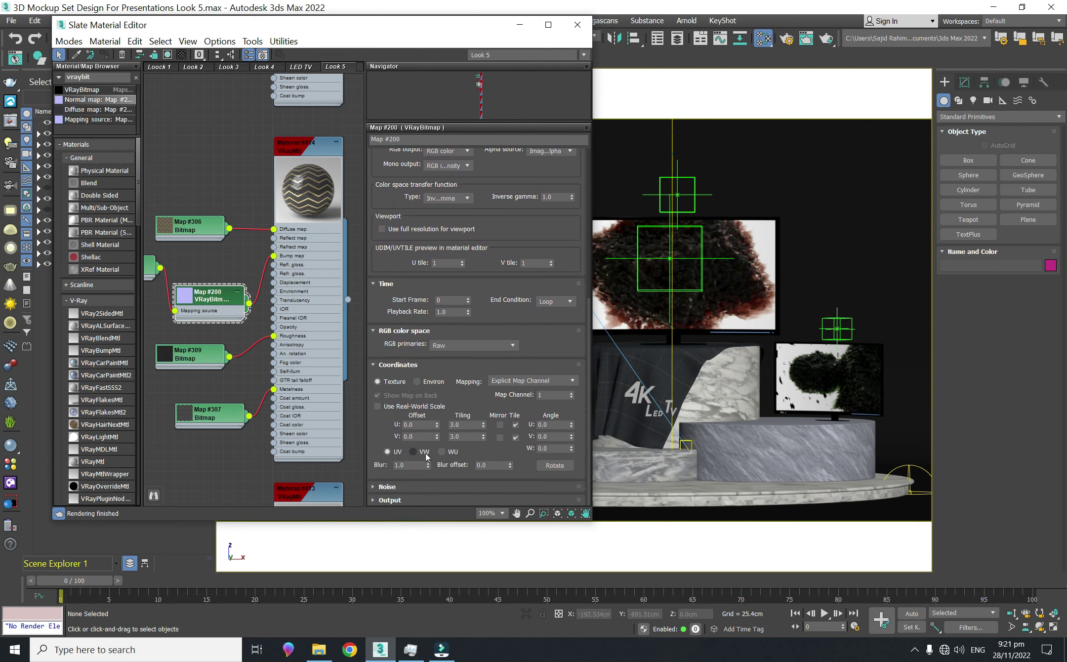
middle_drag(195, 322, 258, 343)
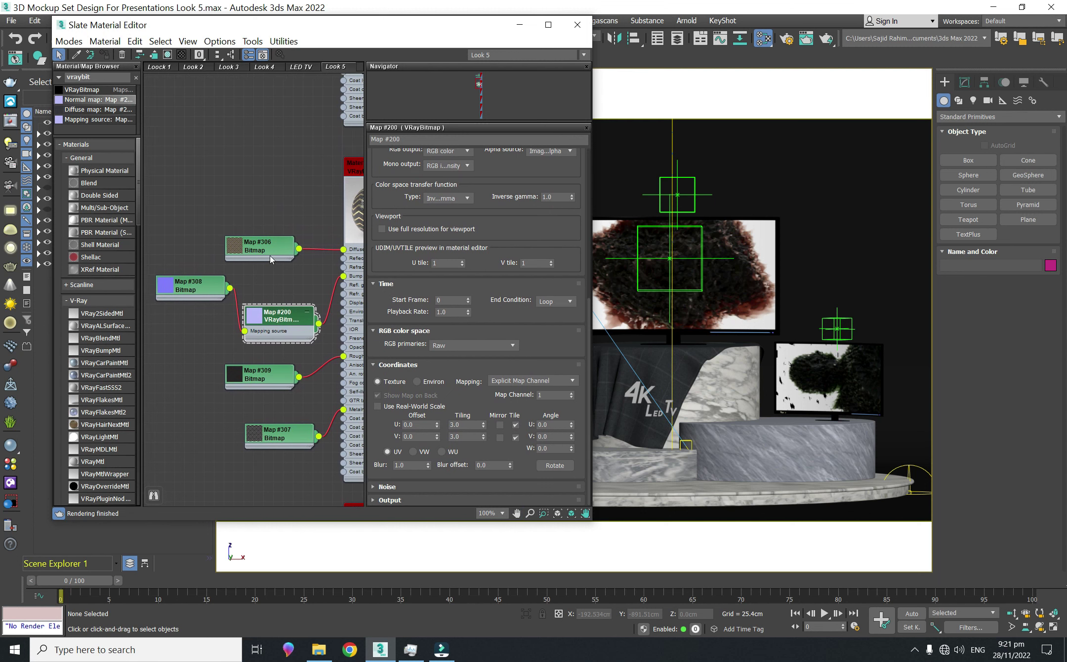
double_click(271, 253)
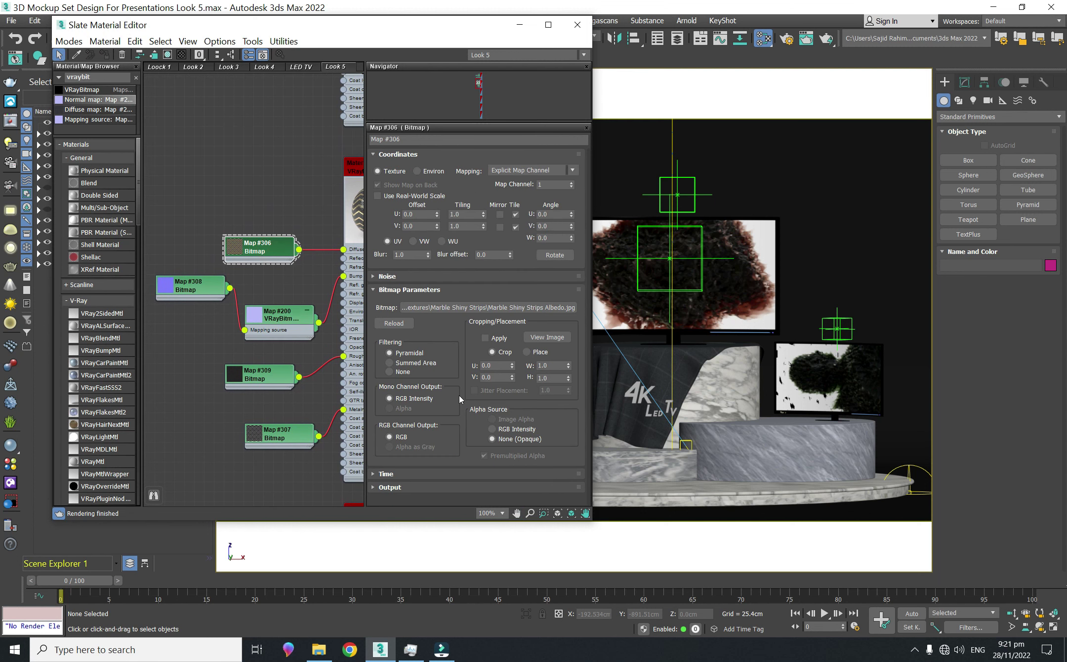
double_click(276, 326)
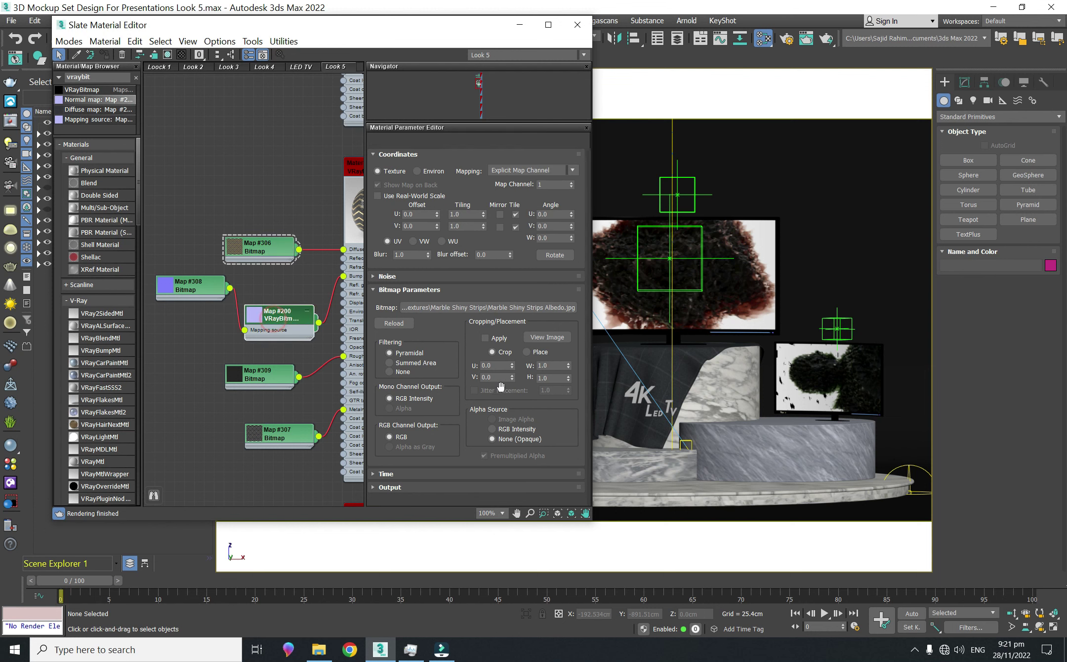
scroll(478, 380, down, 5)
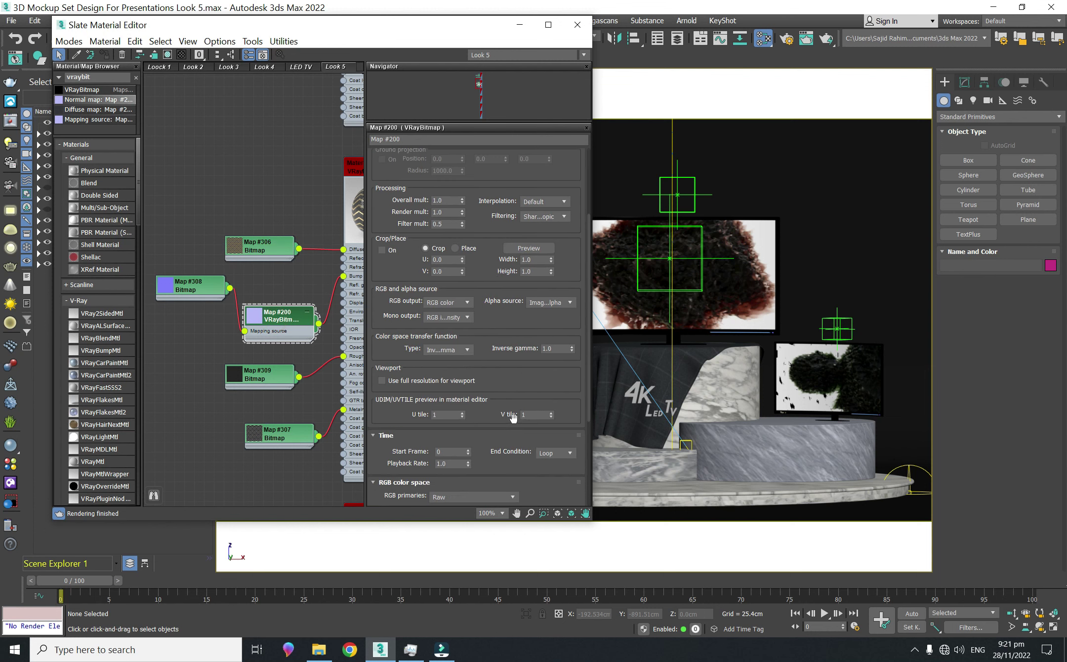
scroll(508, 422, down, 5)
scroll(486, 459, down, 3)
scroll(464, 435, down, 2)
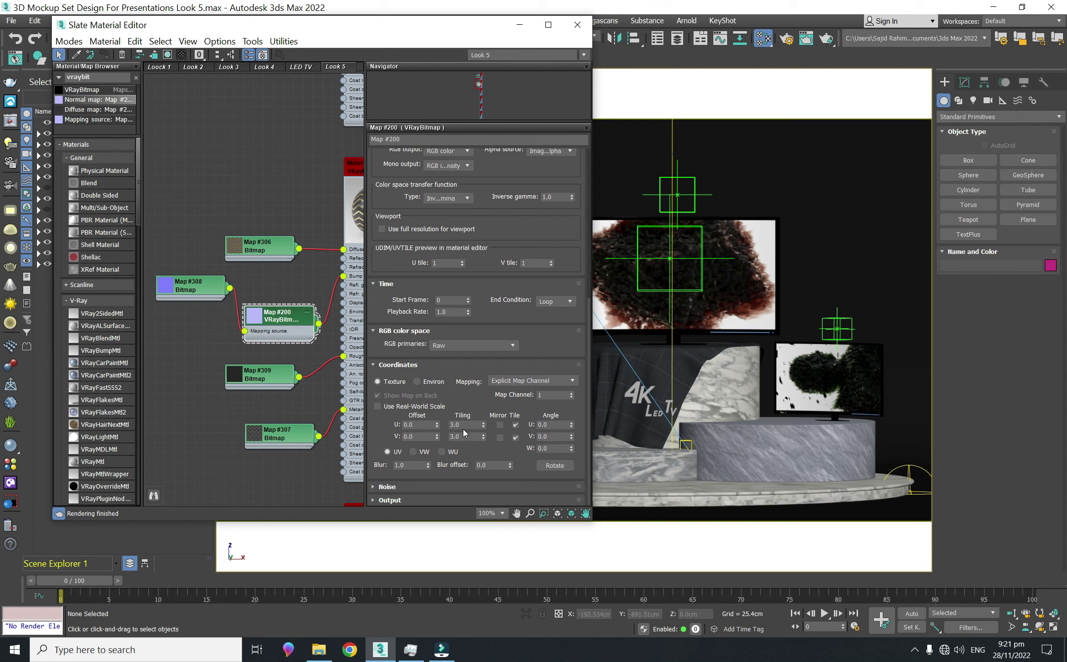
Set Map #200's U and V tiling to 1.0
double_click(451, 436)
text(1)
key(Return)
double_click(455, 425)
text(1)
key(Return)
Tidy the node graph and show Material #414's parameters with bump amount 30.0
middle_drag(297, 278, 257, 289)
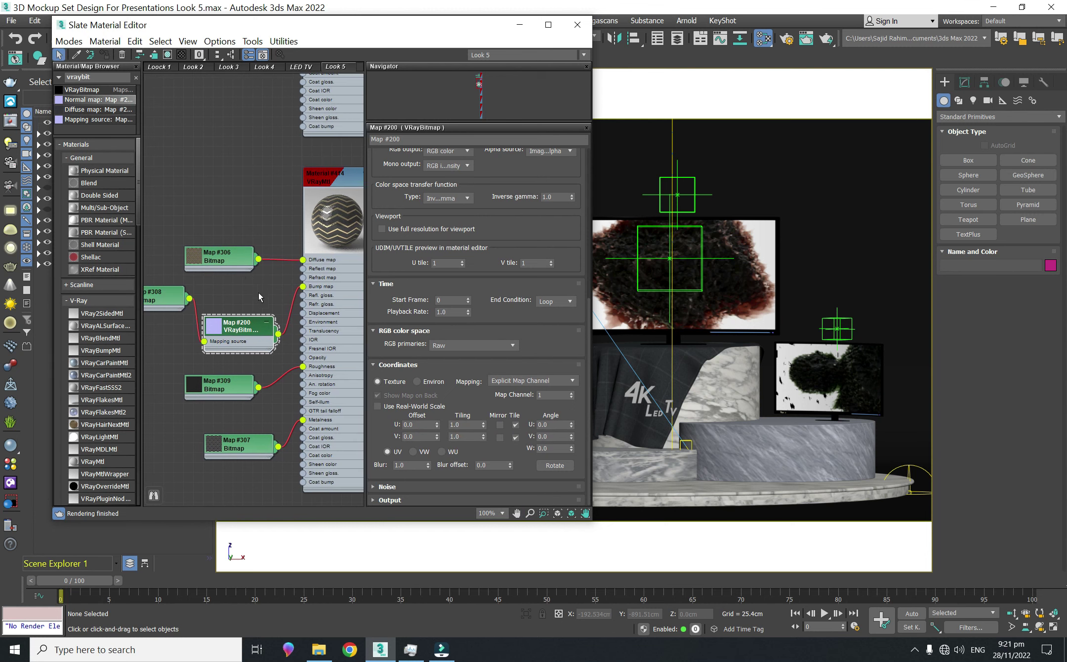
middle_drag(255, 303, 265, 285)
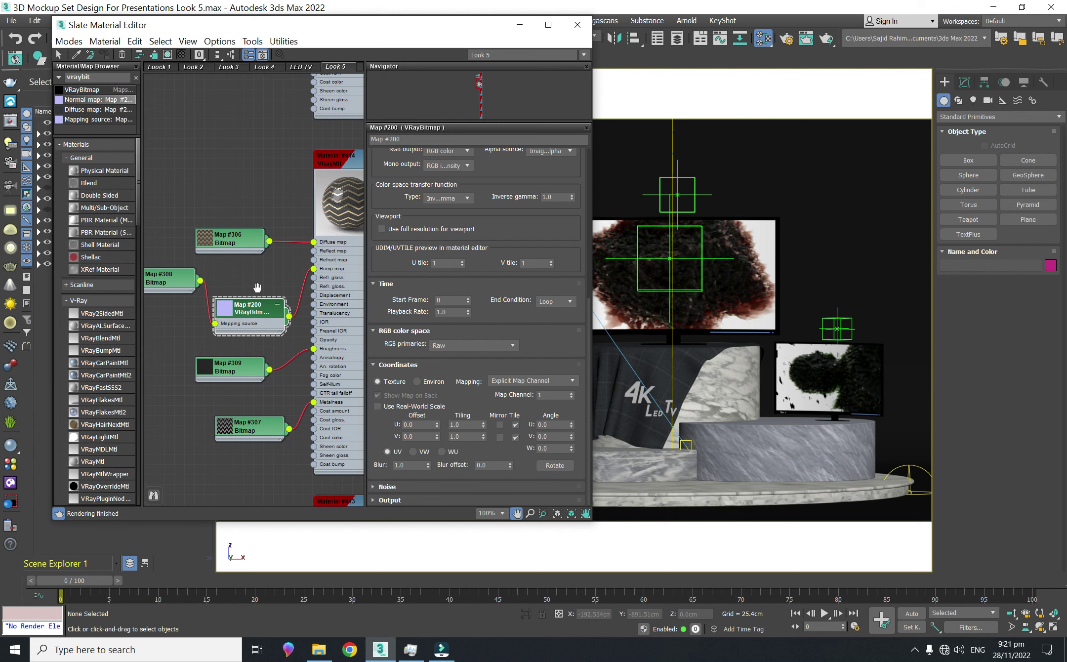
drag(258, 317, 258, 288)
click(346, 298)
double_click(346, 299)
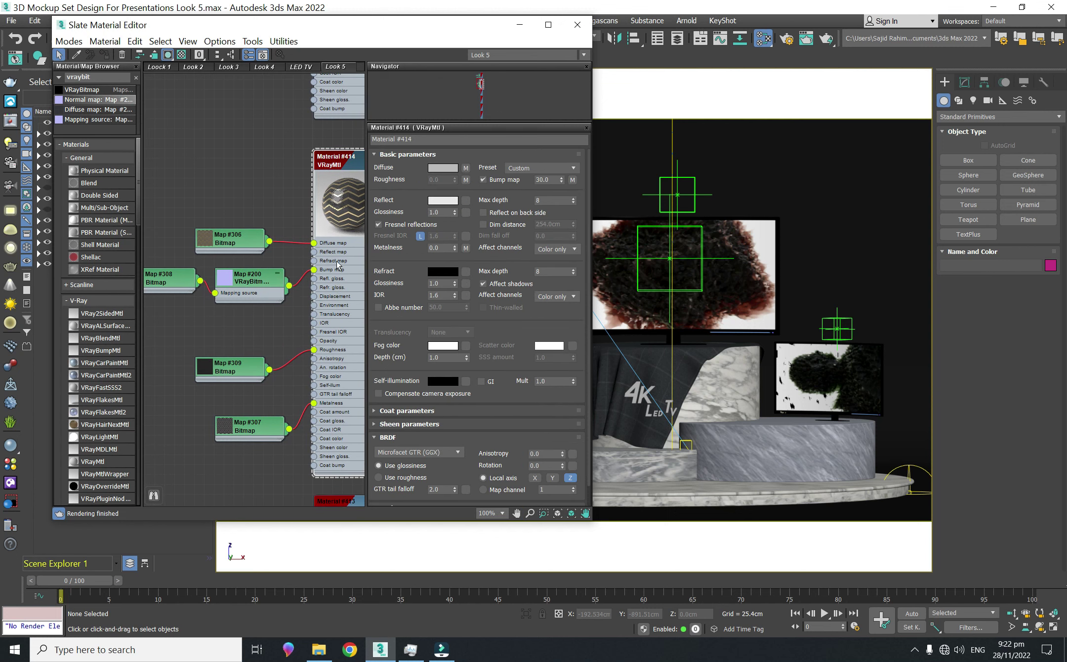
Open an enlarged floating preview of Material #414 positioned over the viewport
middle_drag(337, 265, 317, 280)
right_click(322, 225)
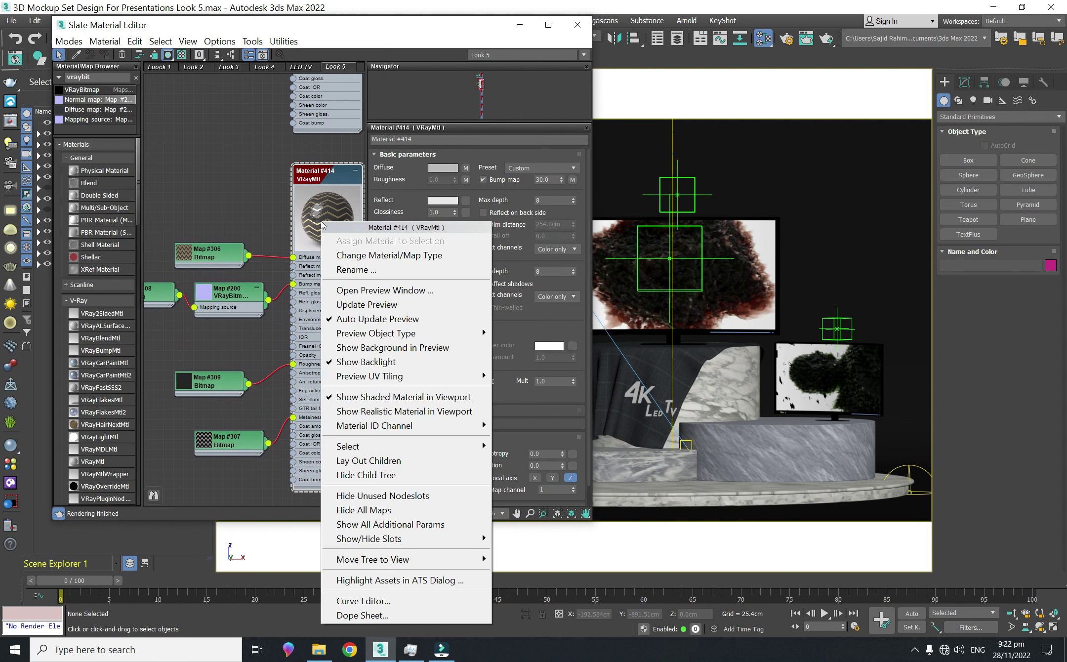
click(328, 290)
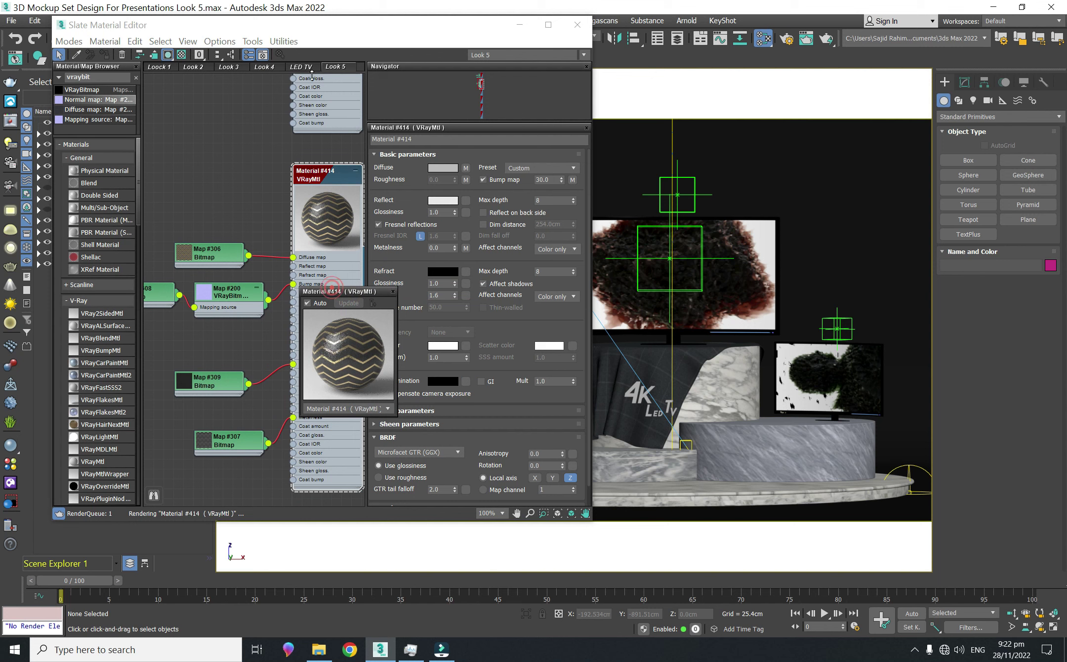
drag(332, 286, 313, 77)
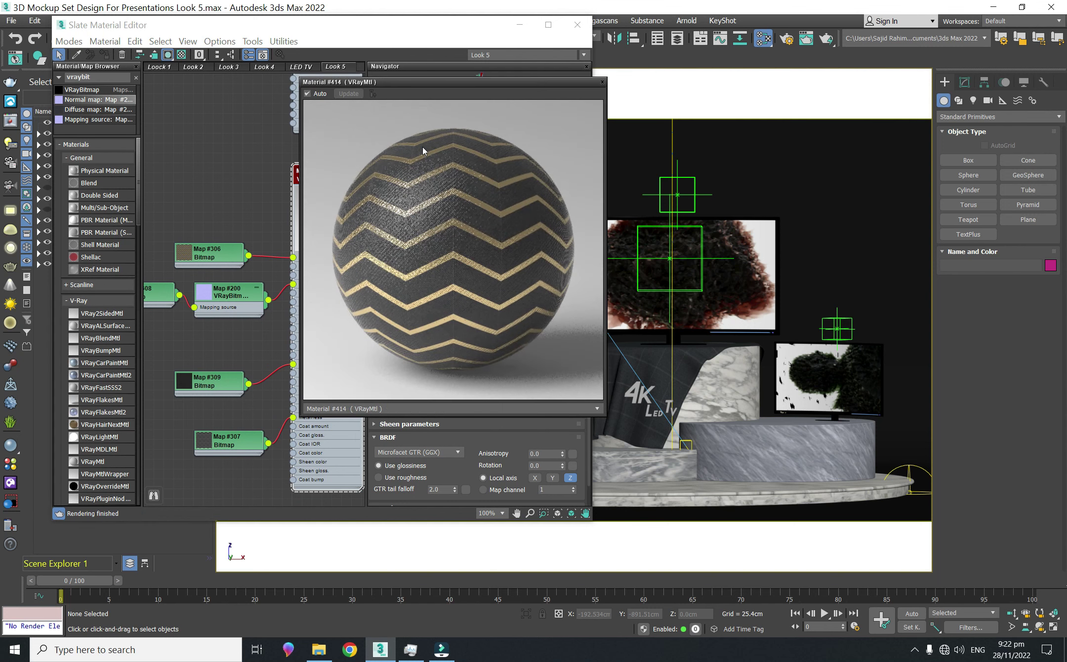
drag(434, 86, 741, 102)
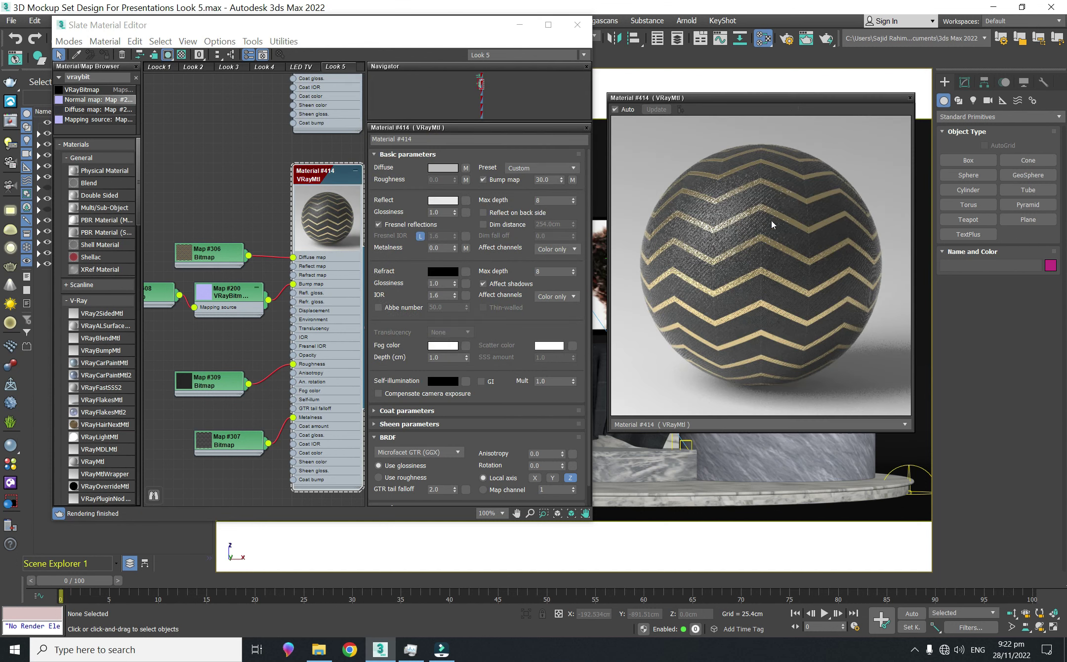
middle_drag(287, 297, 231, 299)
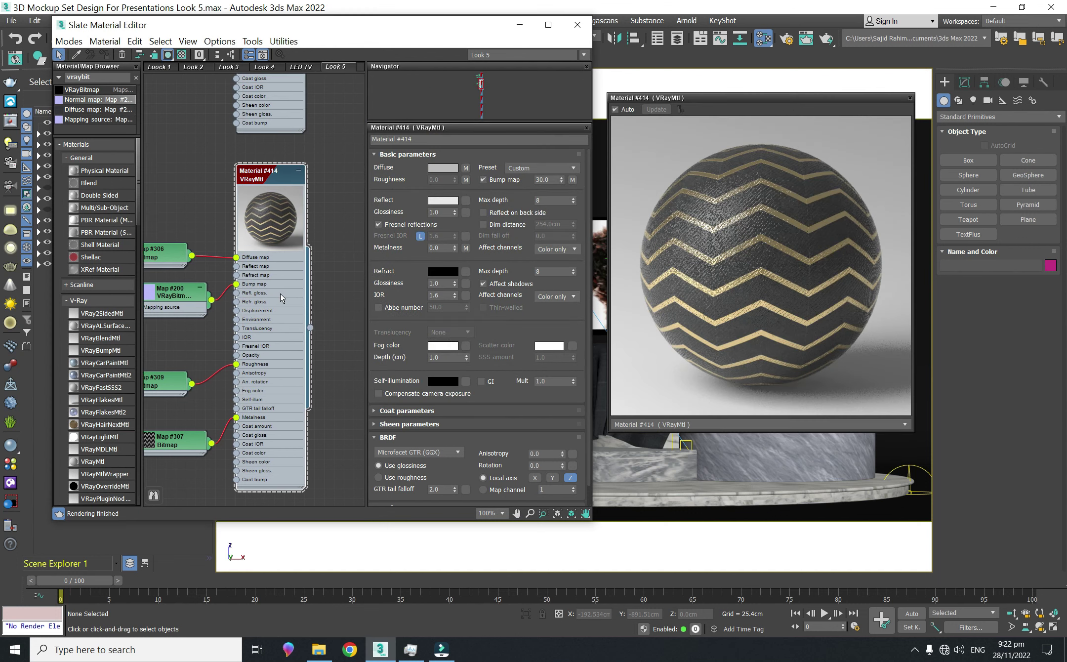
click(257, 302)
drag(591, 171, 591, 193)
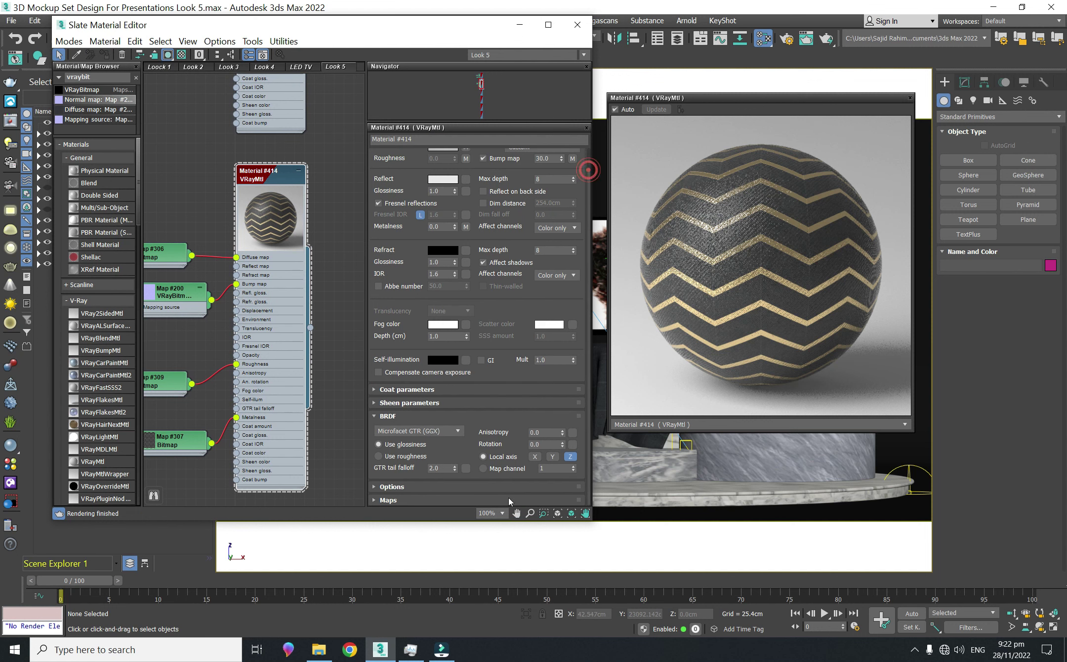
Lower Material #414's bump amount from 30.0 to 2.0
click(398, 497)
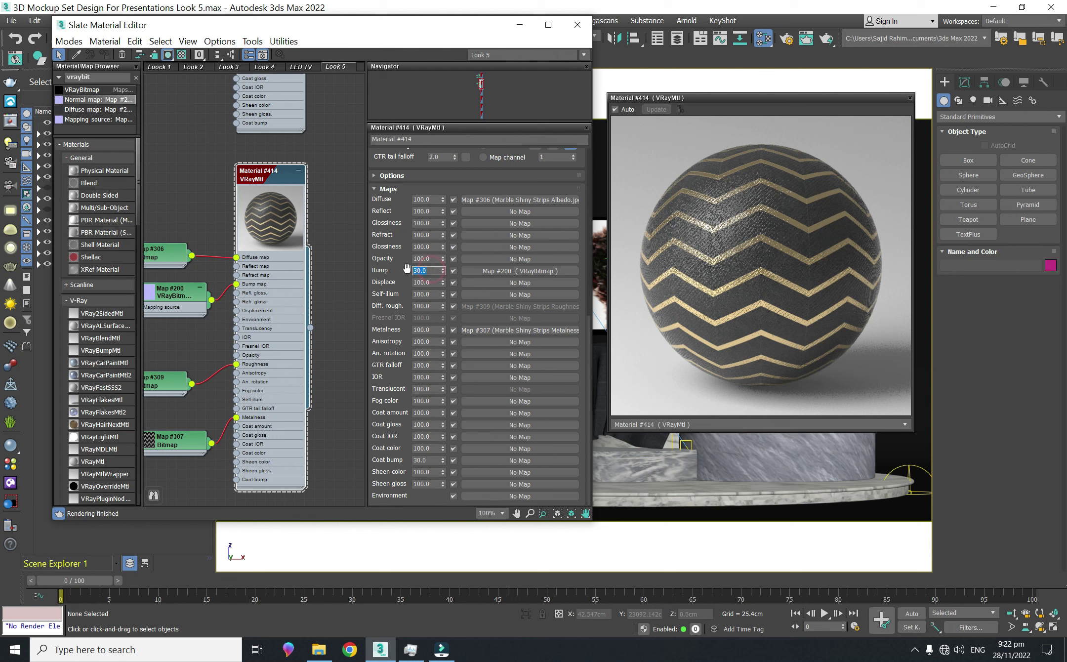
text(2)
key(Return)
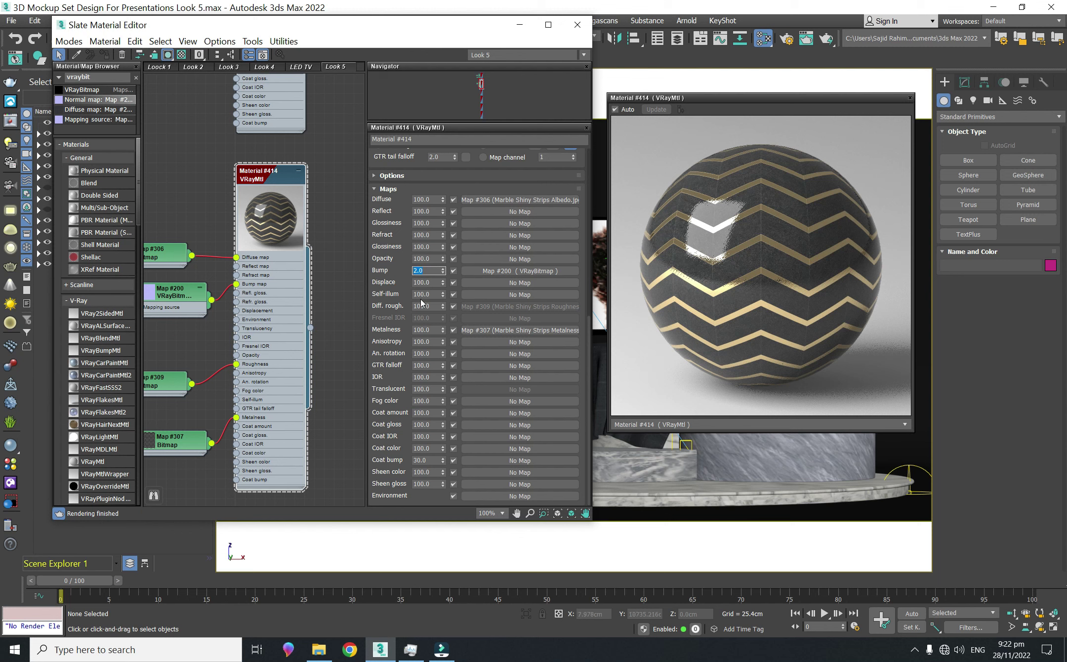
mouse_move(224, 310)
middle_down()
mouse_move(234, 298)
mouse_move(225, 299)
middle_up()
Review the settings of texture maps #306, #308, #200 and #309
double_click(208, 212)
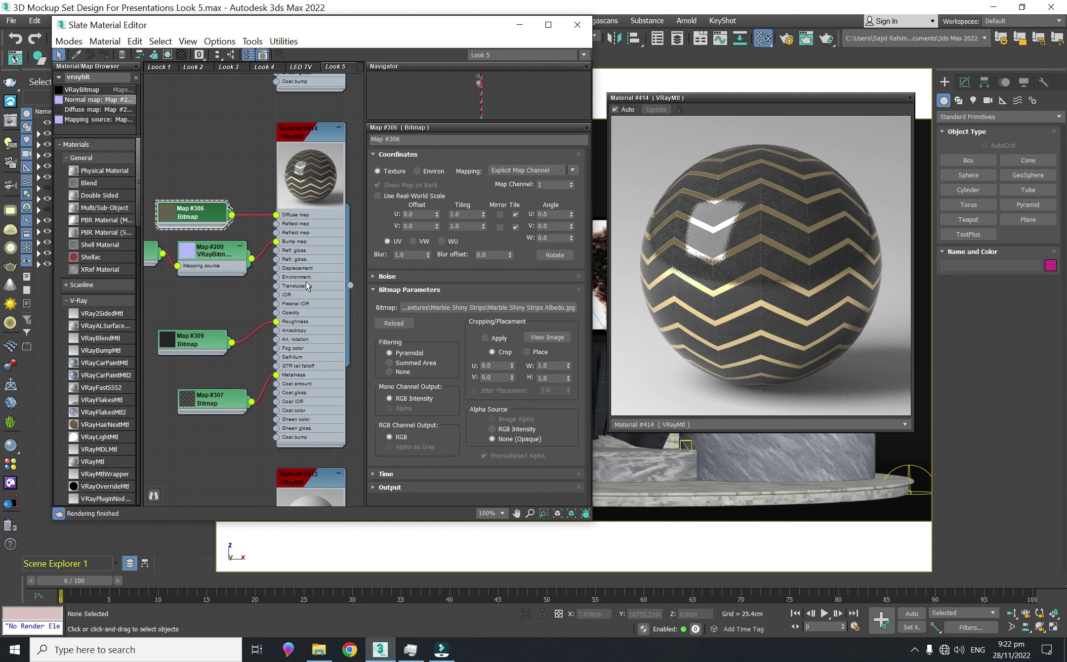
middle_drag(205, 374, 234, 260)
double_click(183, 221)
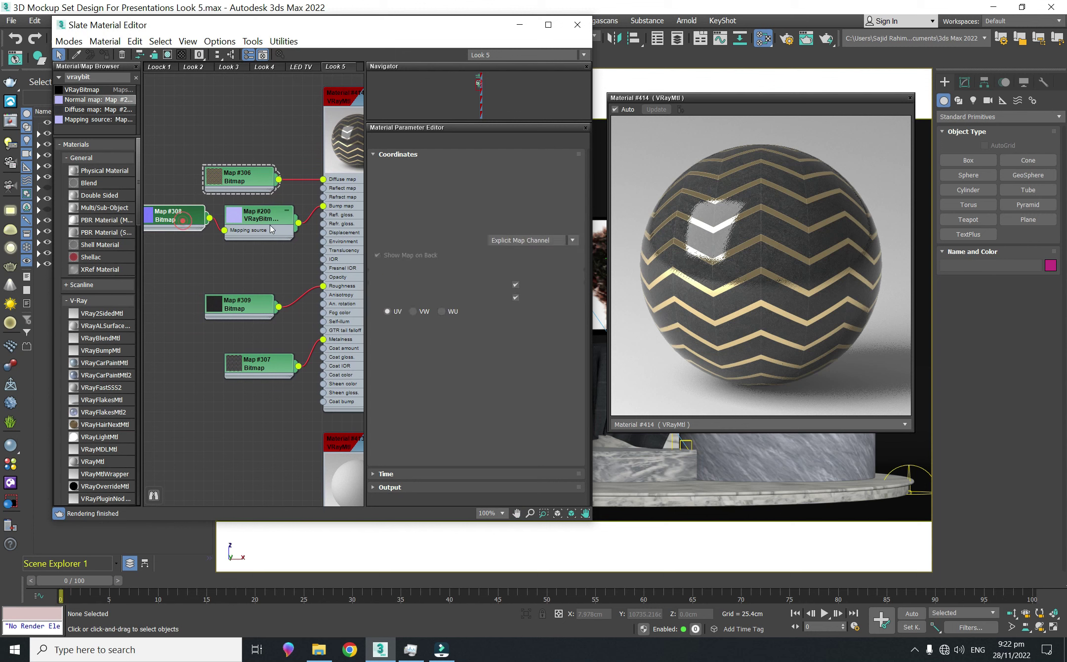
double_click(262, 216)
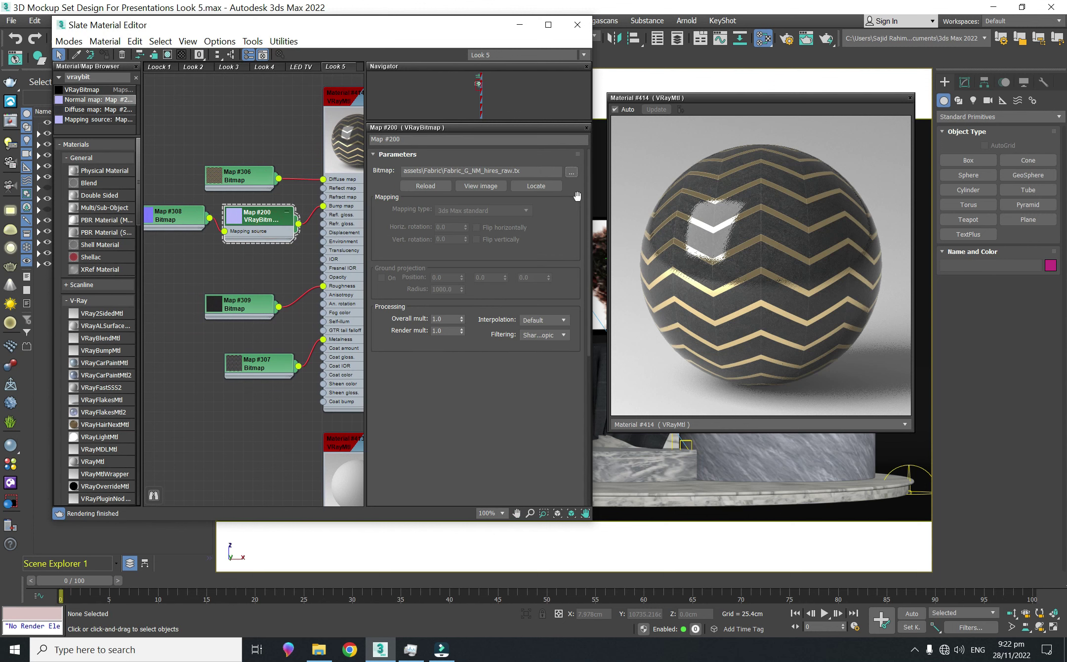
scroll(474, 321, down, 10)
double_click(264, 308)
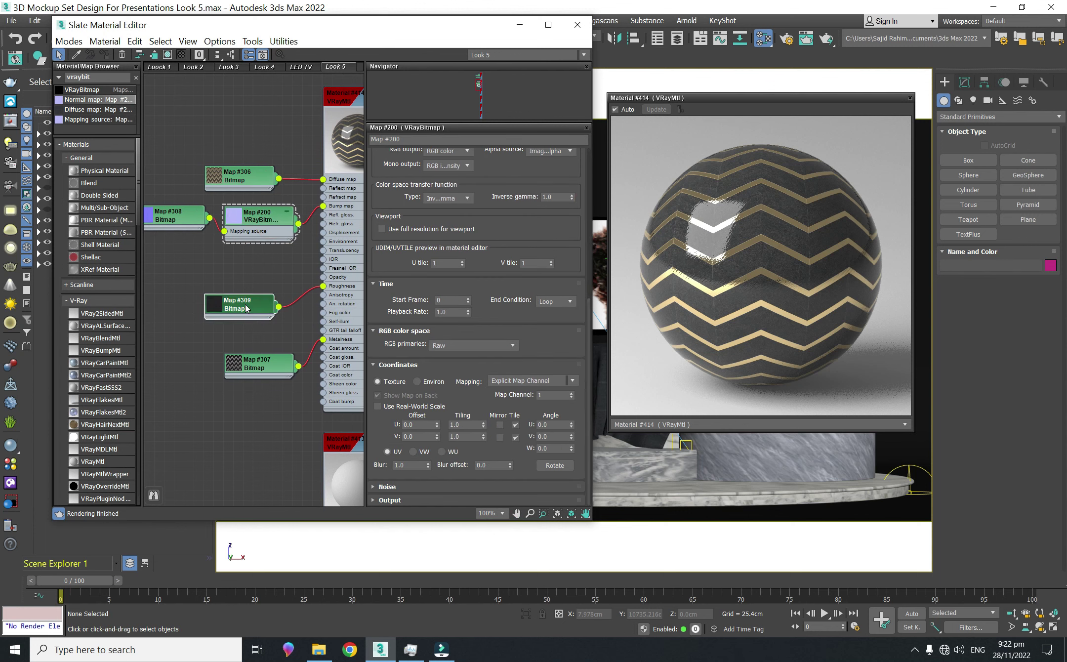
Check Map #307, then copy the folder name 'Marble Shiny Strips' from File Explorer
double_click(259, 363)
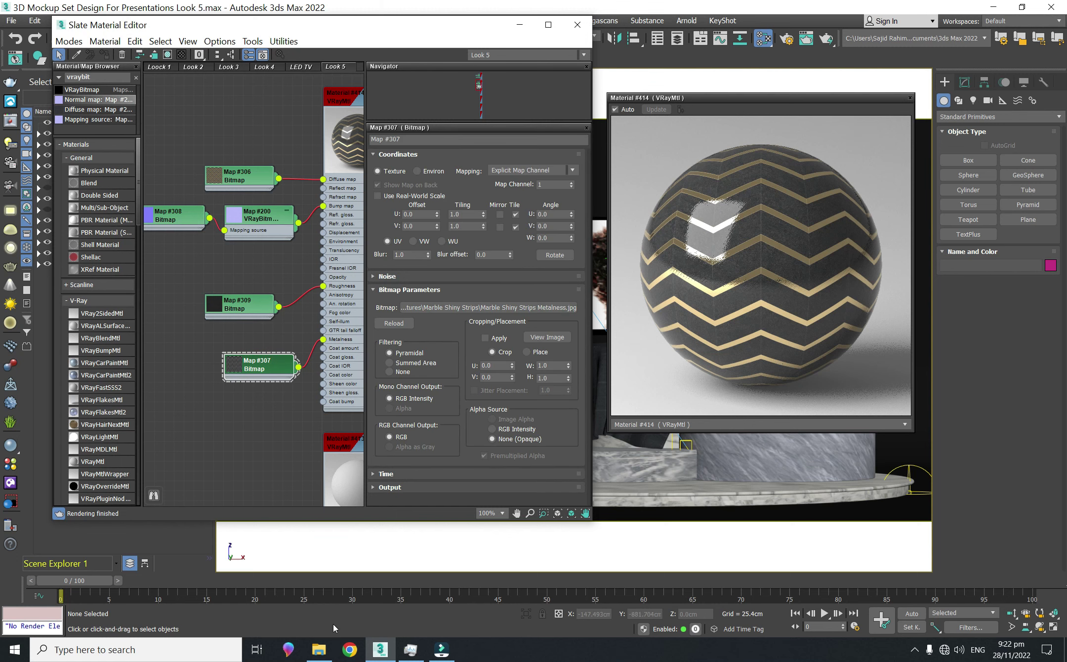
click(318, 649)
click(774, 98)
drag(781, 99, 498, 99)
right_click(507, 100)
click(539, 136)
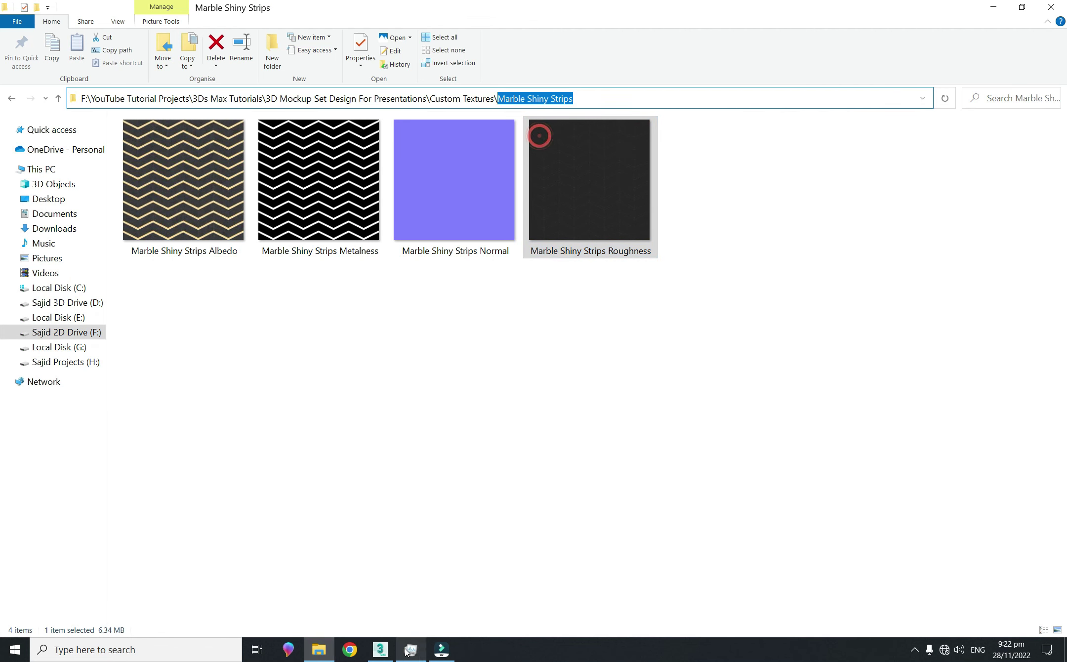
Paste 'Marble Shiny Strips' as Material #414's name in the Slate editor
click(381, 651)
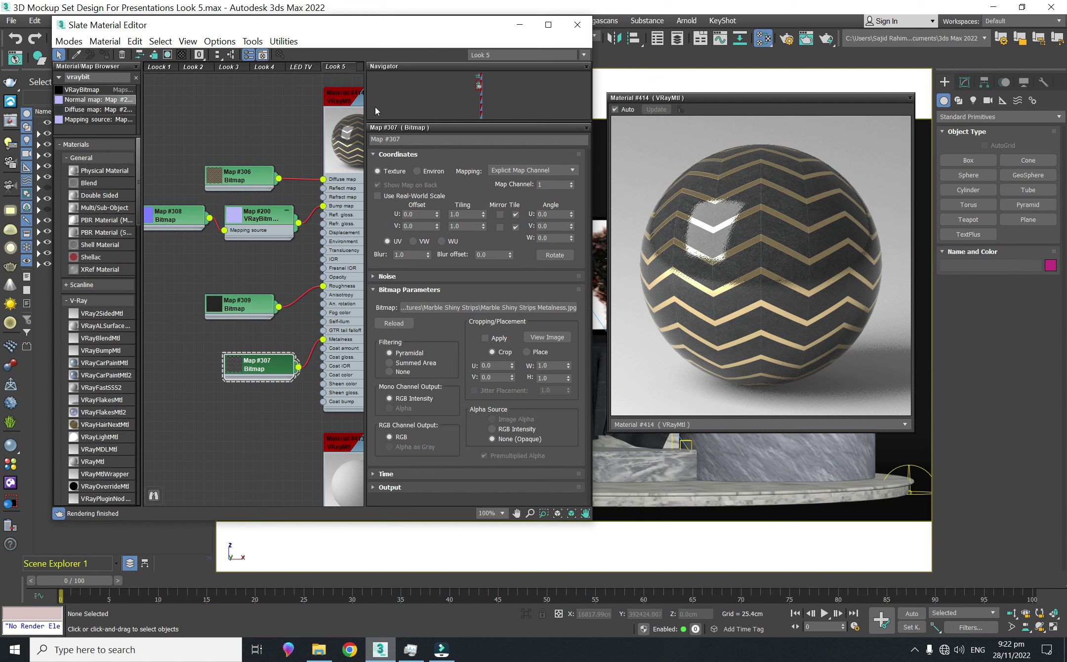
middle_drag(360, 213, 322, 242)
click(339, 241)
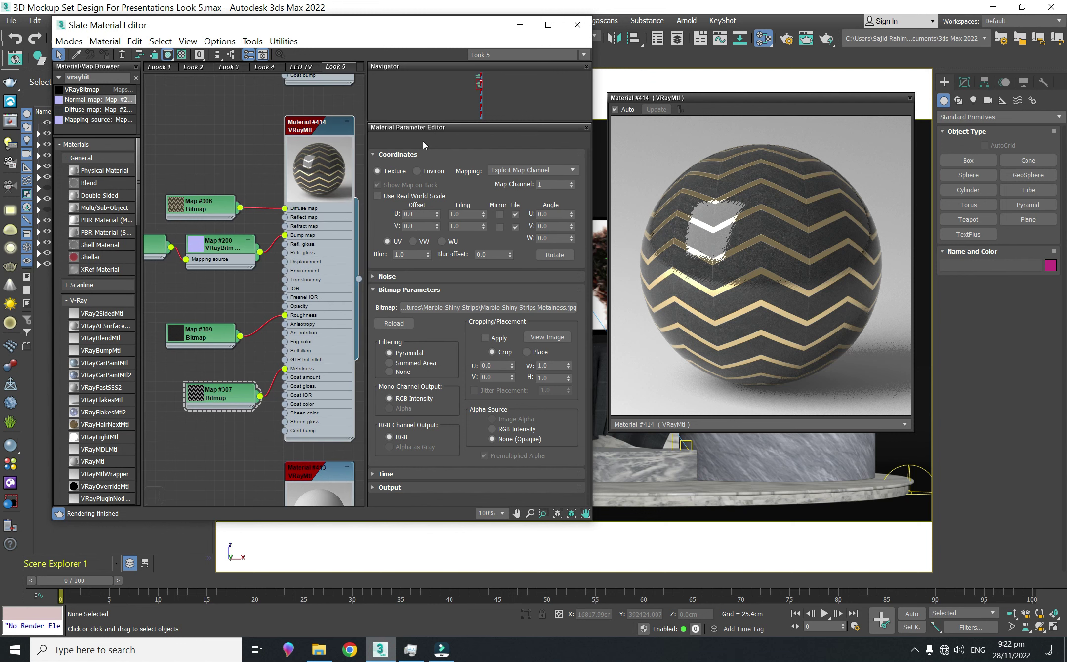
double_click(327, 140)
key(ctrl+v)
key(Return)
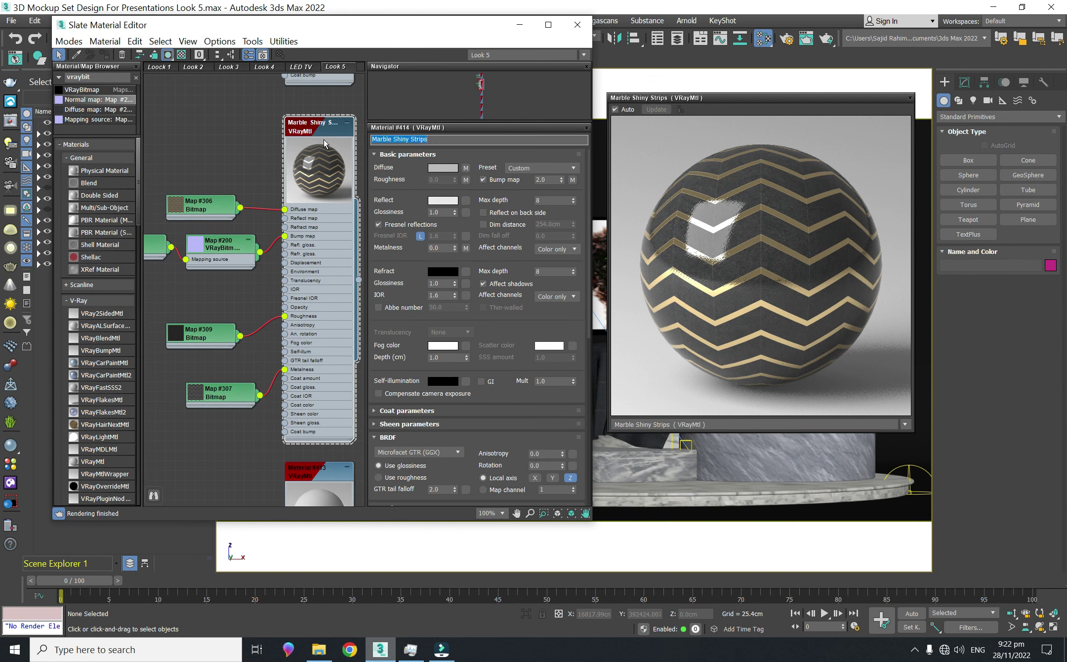
scroll(299, 286, down, 3)
mouse_move(346, 81)
middle_down()
mouse_move(299, 287)
mouse_move(335, 278)
middle_up()
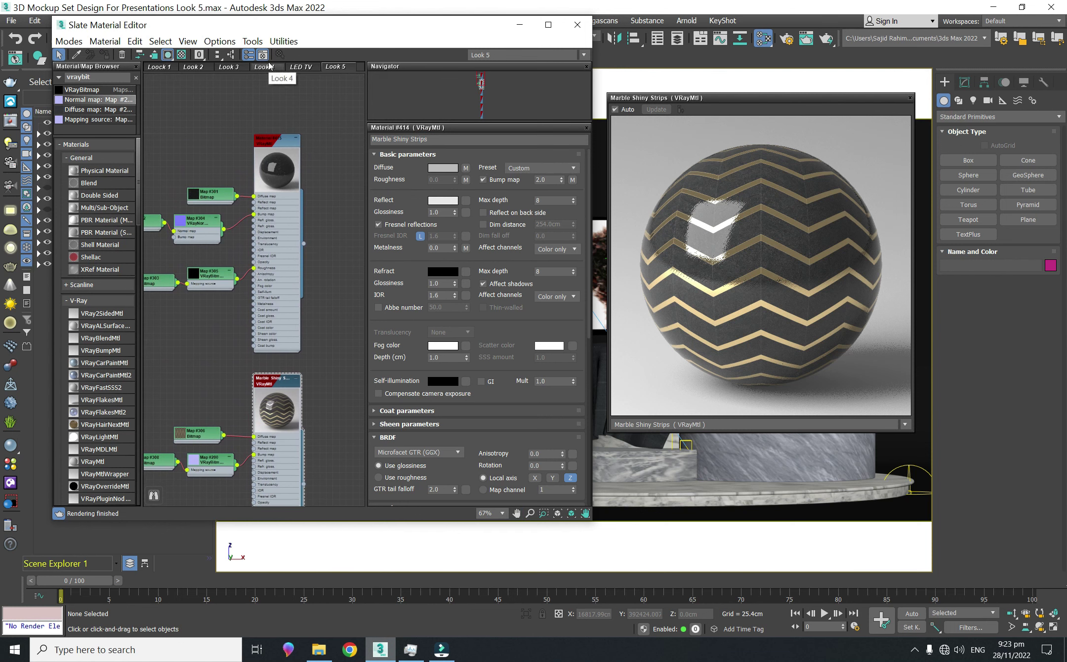
Copy the Marble Tile material's name from the Look 3 view
click(264, 66)
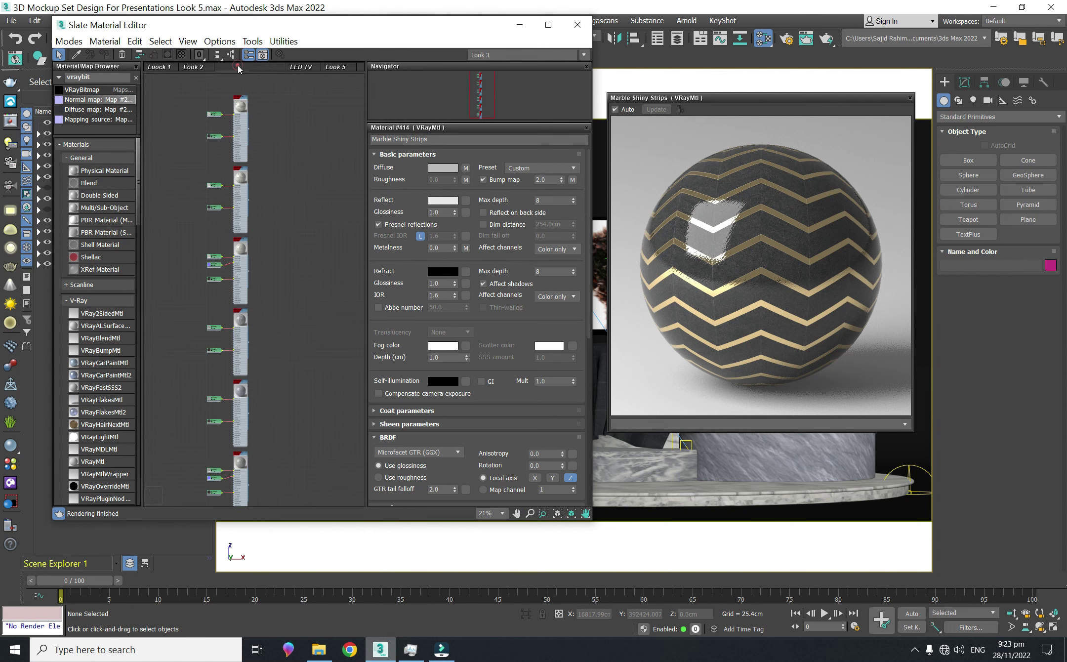
click(232, 66)
scroll(263, 192, up, 4)
scroll(277, 223, up, 4)
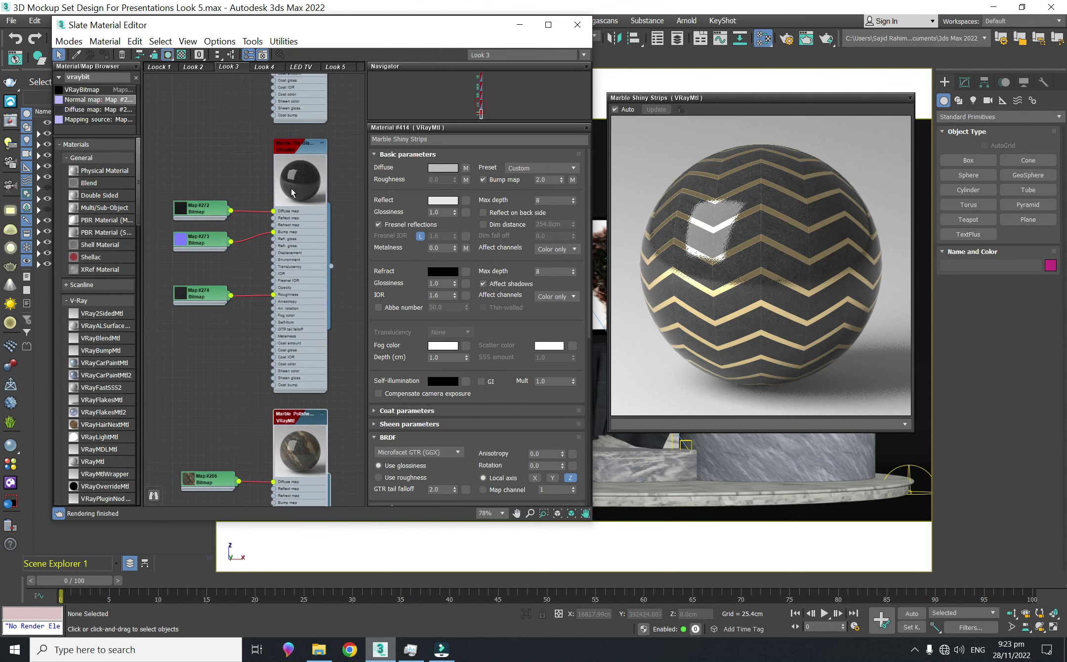
scroll(310, 276, up, 5)
double_click(310, 277)
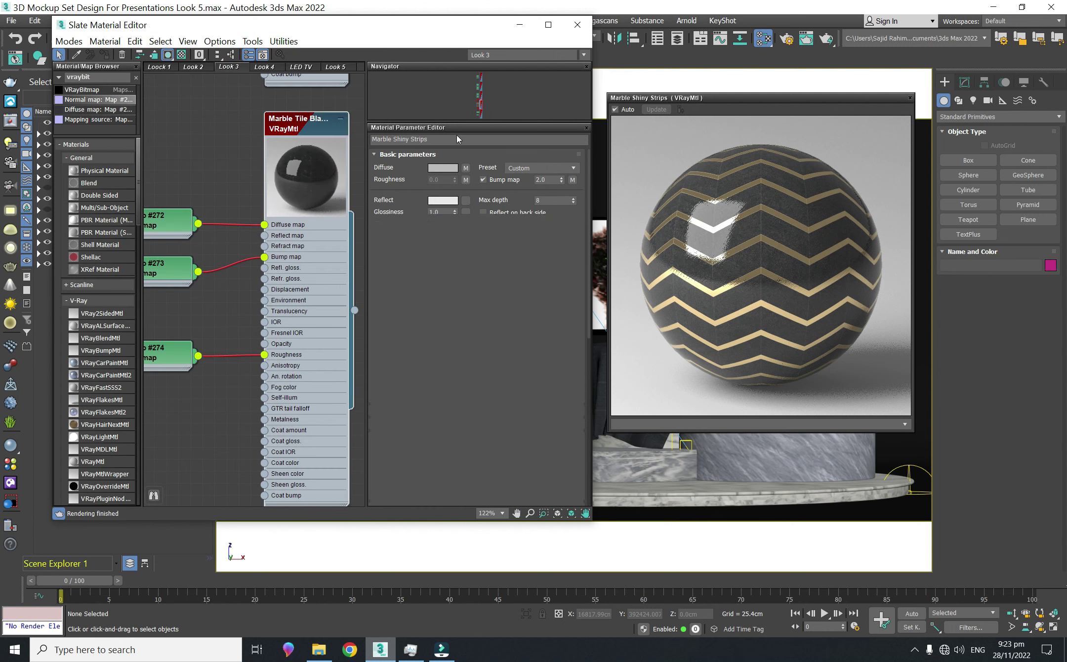
click(418, 139)
right_click(426, 142)
click(457, 180)
click(165, 161)
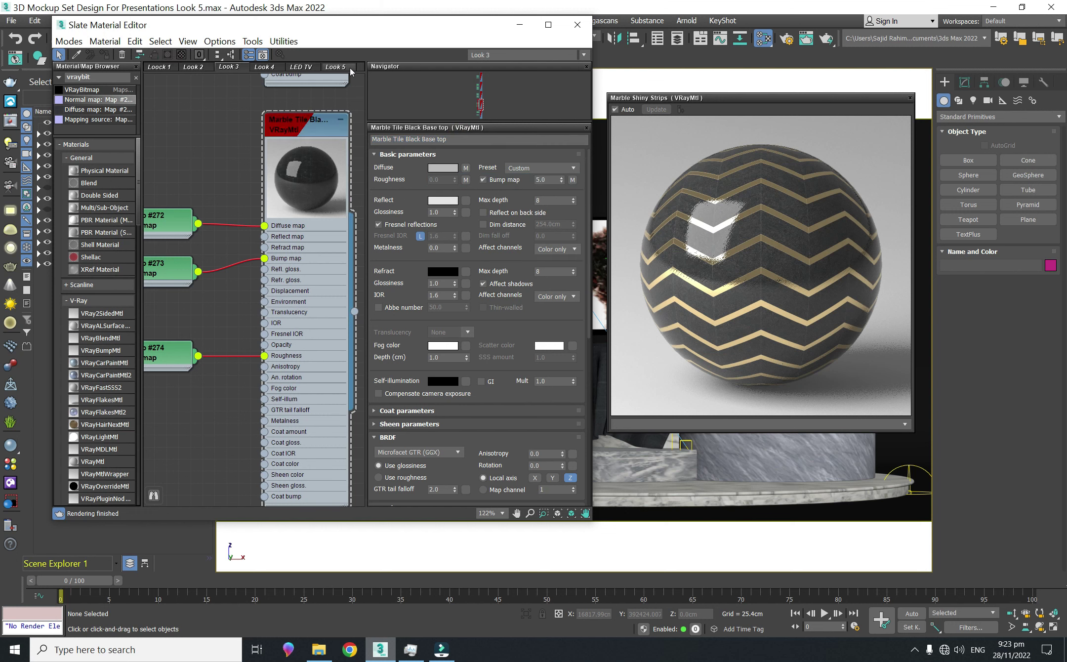
Move Look 5 ahead of LED TV and name its new material Marble Tile Black
drag(350, 68, 298, 69)
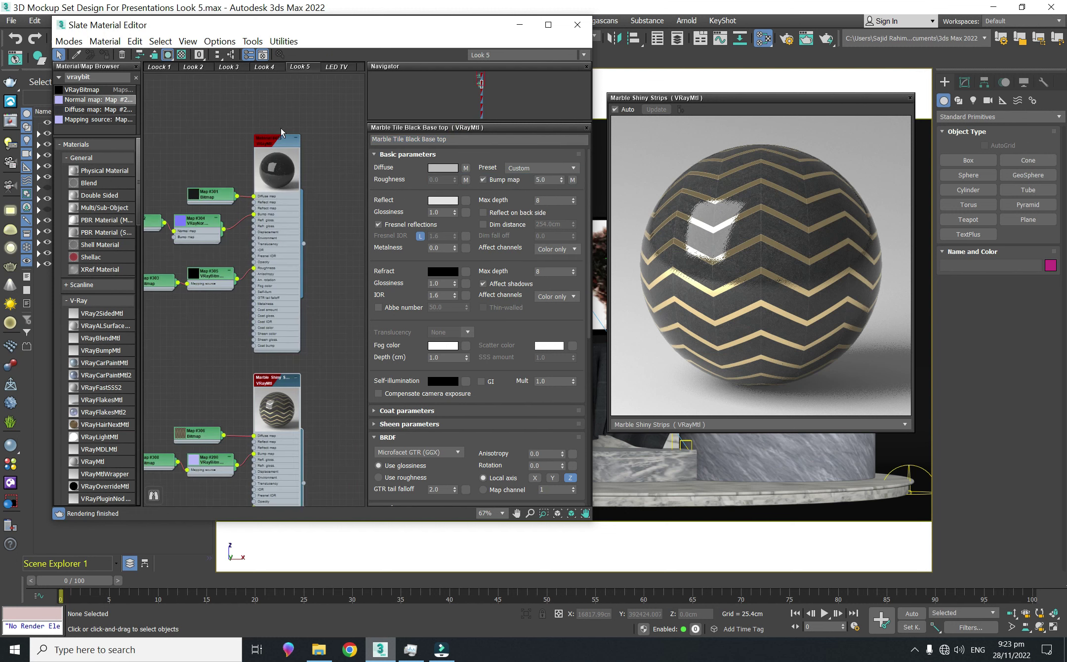
double_click(273, 239)
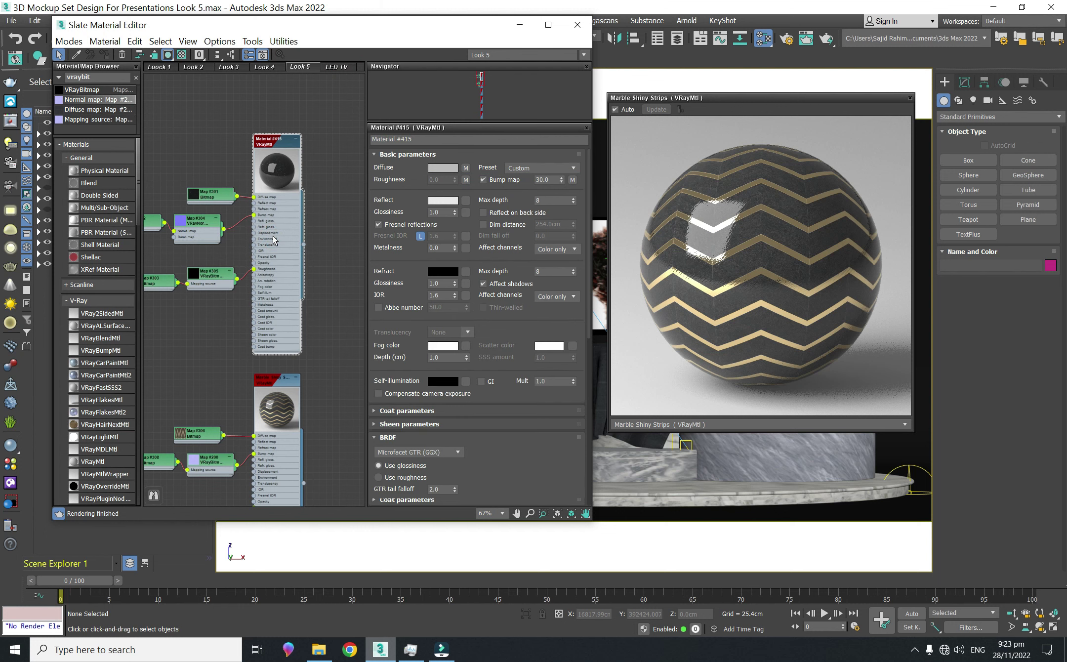
click(423, 136)
key(ctrl+v)
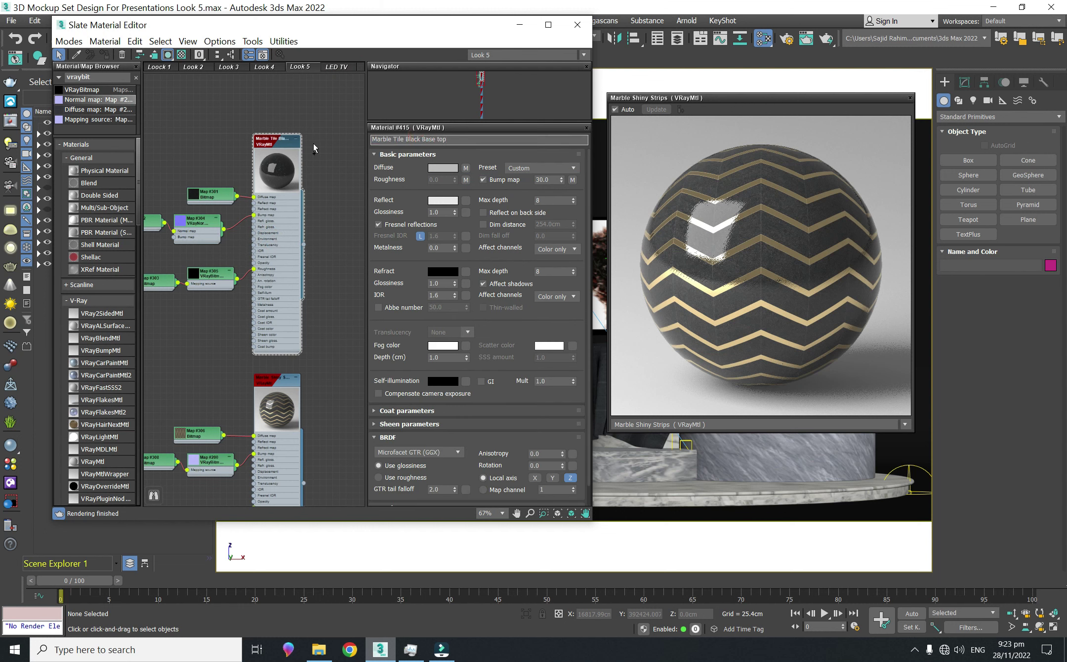
key(BackSpace)
key(BackSpace)
key(BackSpace)
click(237, 100)
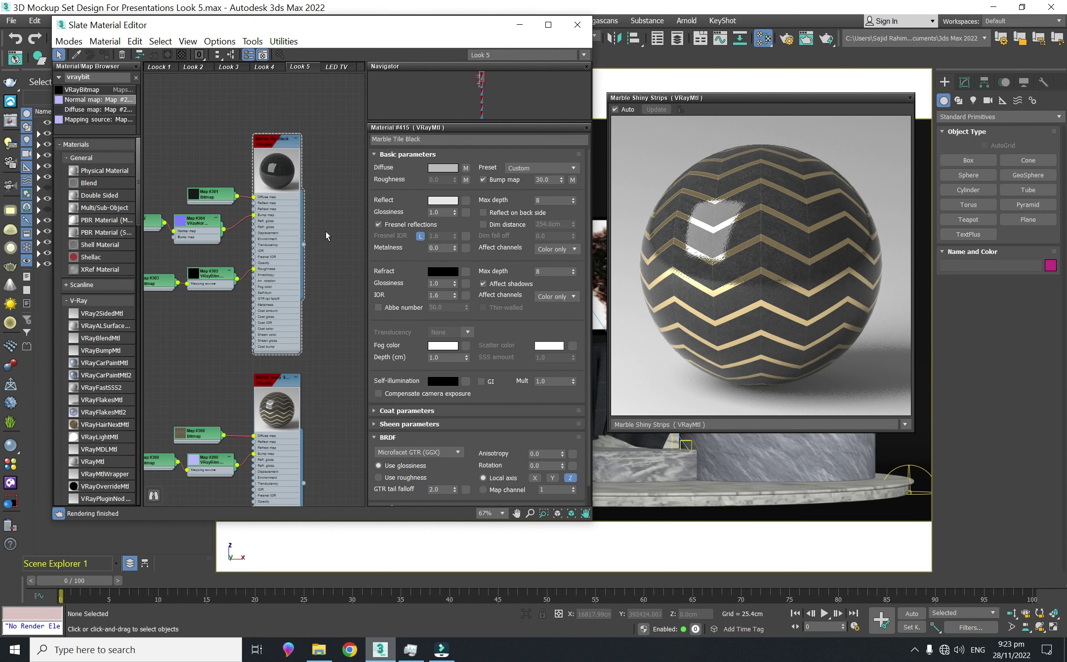
Close the Marble Shiny Strips material preview window
scroll(326, 236, down, 2)
scroll(344, 316, down, 2)
scroll(337, 326, down, 2)
scroll(337, 282, down, 2)
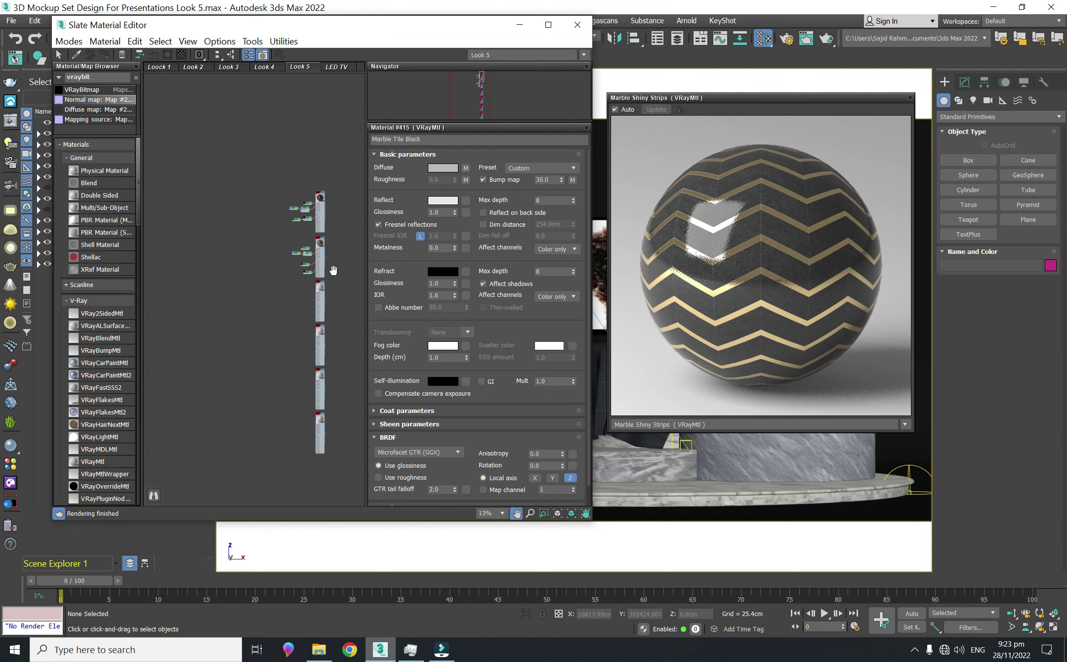
scroll(317, 260, up, 1)
scroll(321, 299, up, 1)
scroll(321, 299, up, 1)
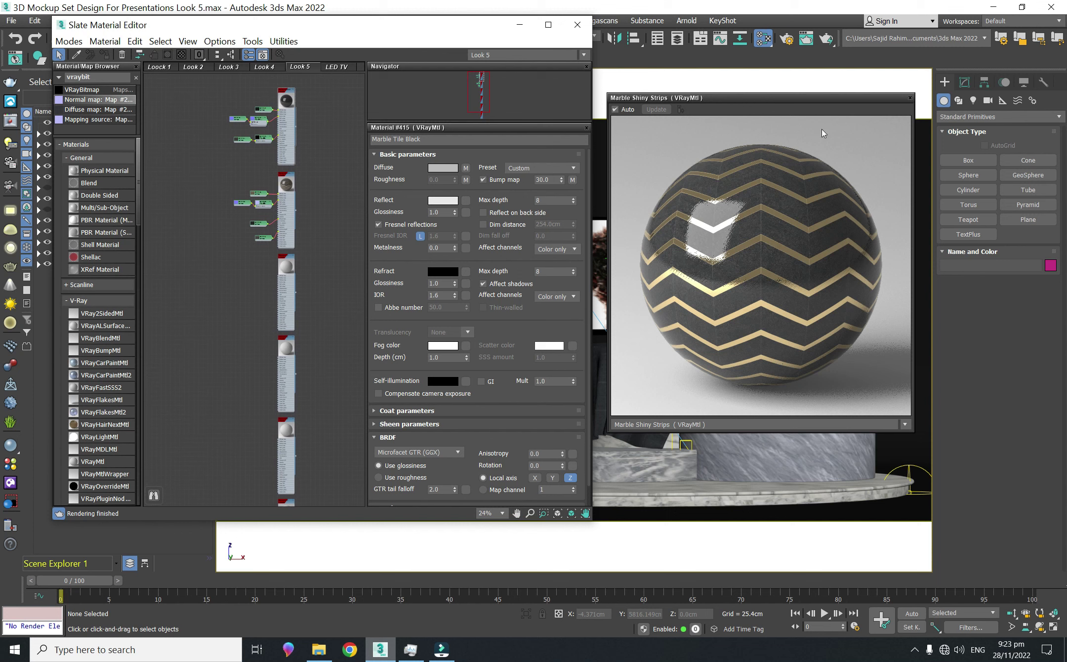
click(910, 99)
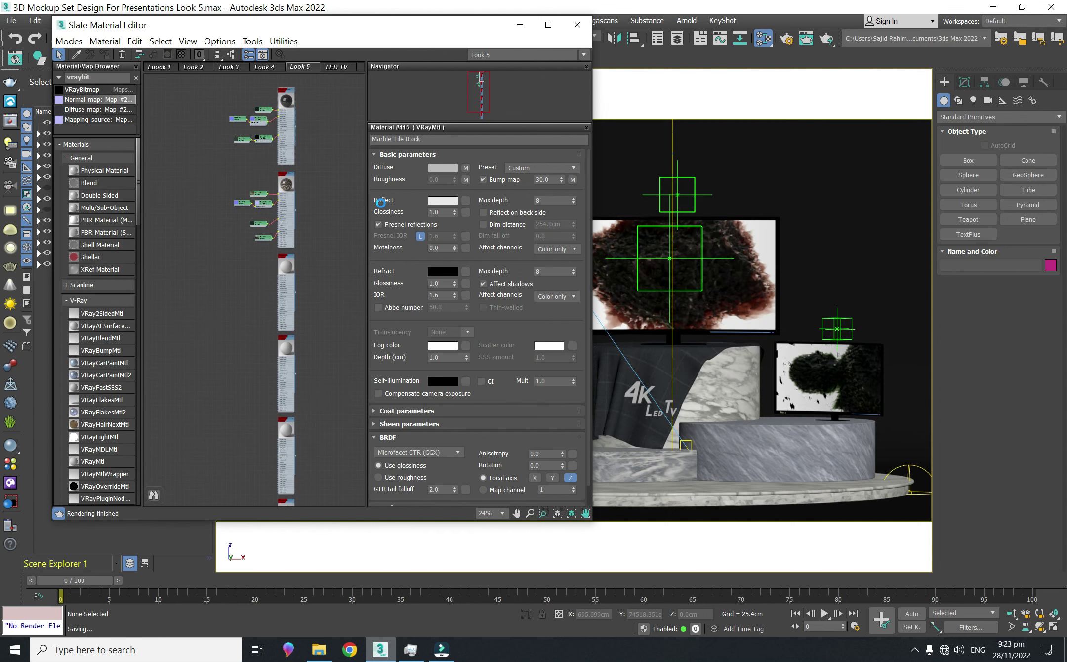
Open the Marble White 4 folder under Custom Textures in File Explorer
click(319, 648)
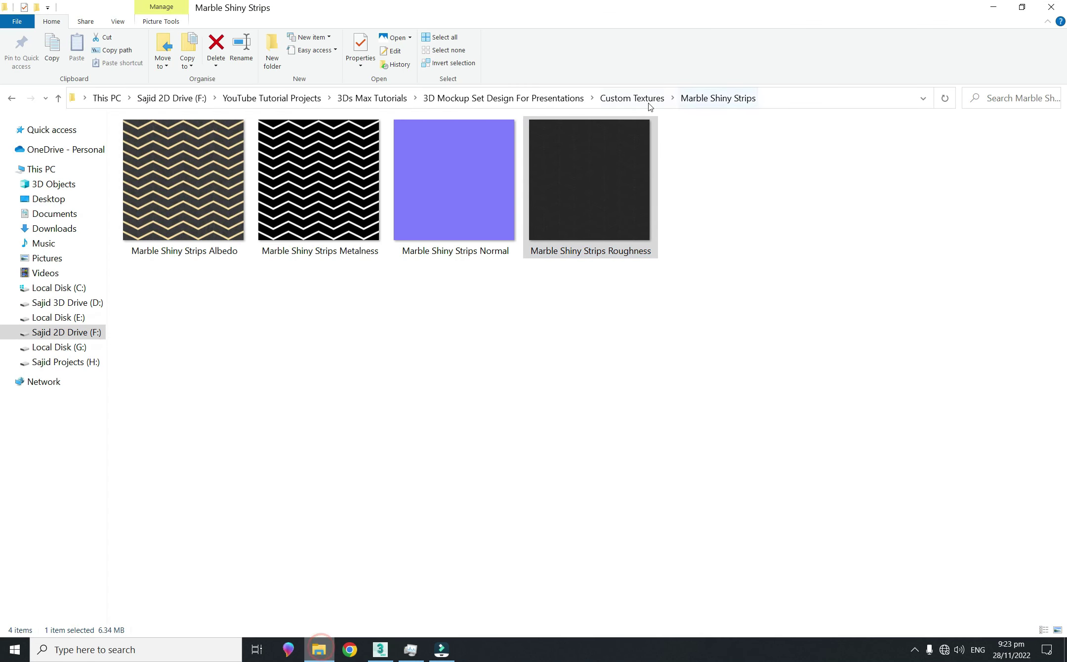
click(632, 98)
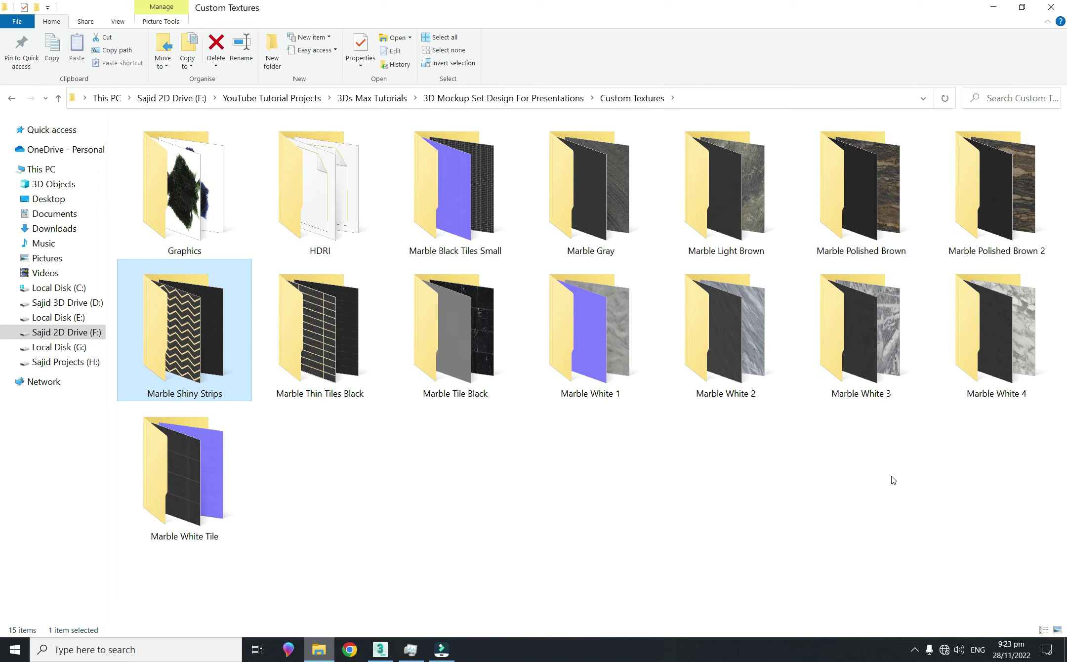
double_click(1013, 355)
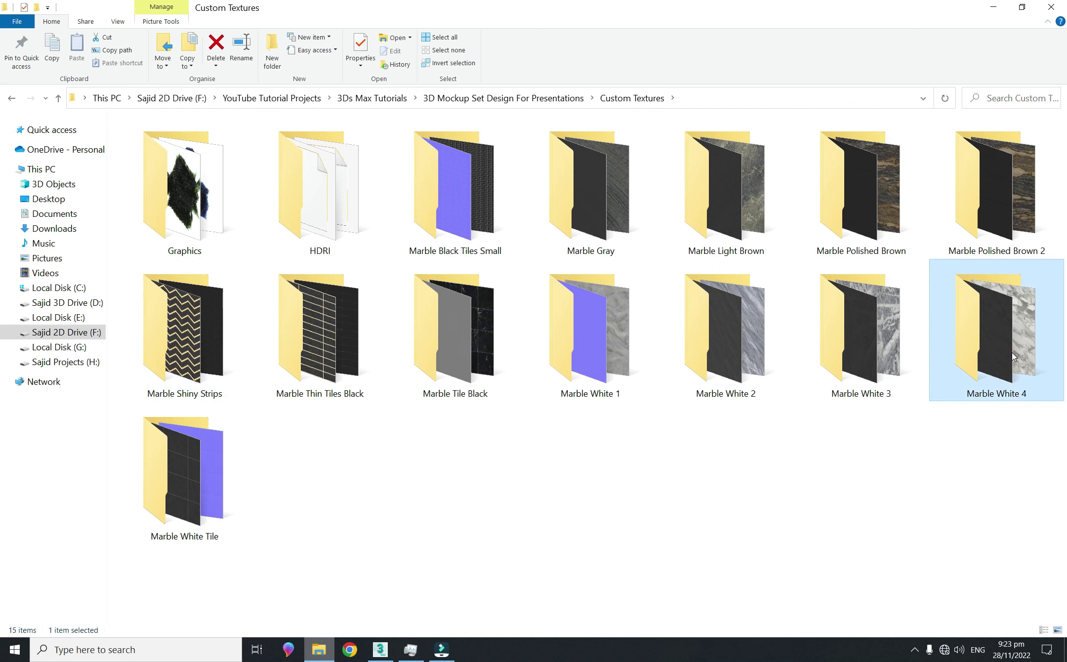
Drag the albedo and roughness images into the Slate editor as bitmap nodes
mouse_move(167, 221)
mouse_down()
mouse_move(323, 536)
mouse_move(231, 277)
mouse_up()
click(318, 650)
mouse_move(347, 191)
mouse_down()
mouse_move(380, 652)
mouse_move(230, 334)
mouse_up()
click(230, 335)
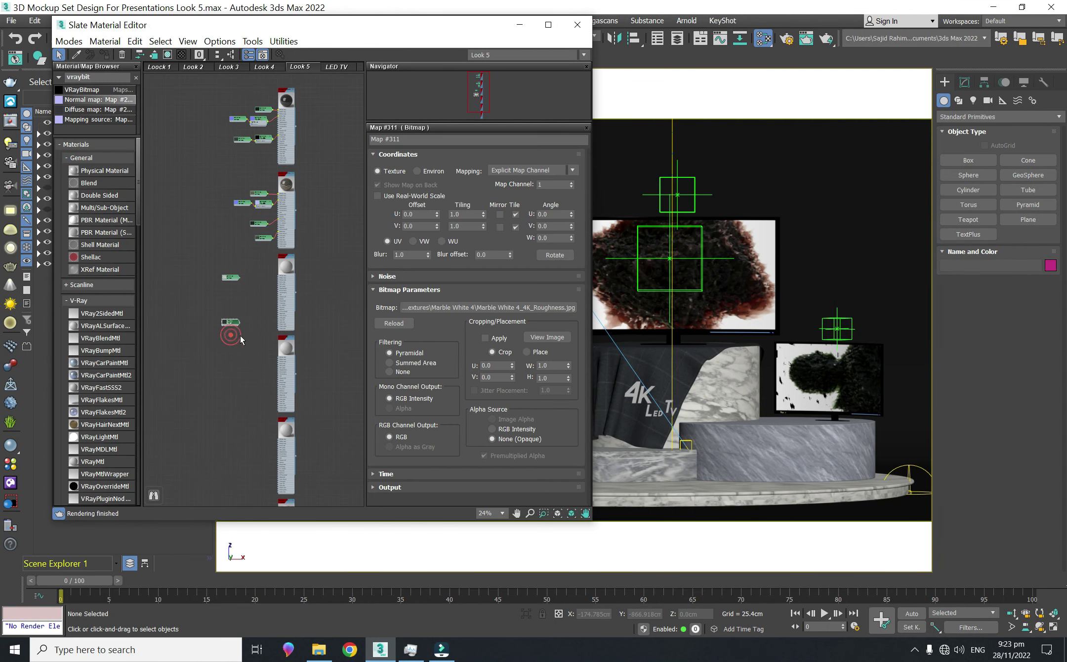
Wire Map #310 to Diffuse and Map #311 to Roughness on Material #413
drag(230, 324, 231, 293)
scroll(229, 274, up, 8)
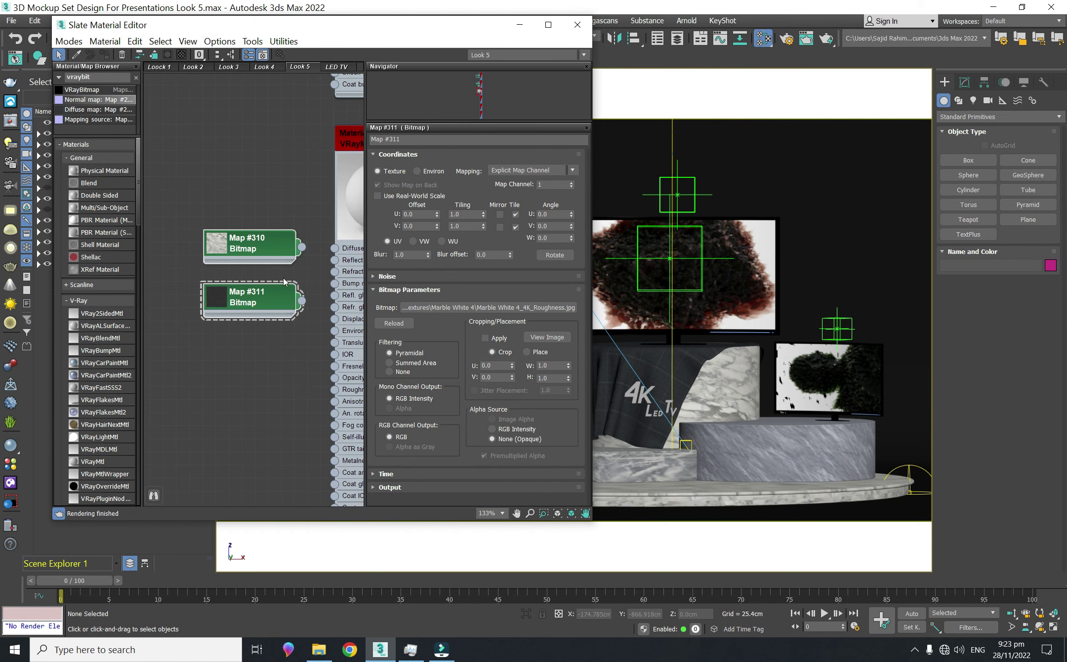
middle_drag(284, 282, 261, 287)
drag(262, 260, 294, 261)
mouse_move(262, 313)
mouse_down()
mouse_move(295, 355)
mouse_move(295, 402)
mouse_up()
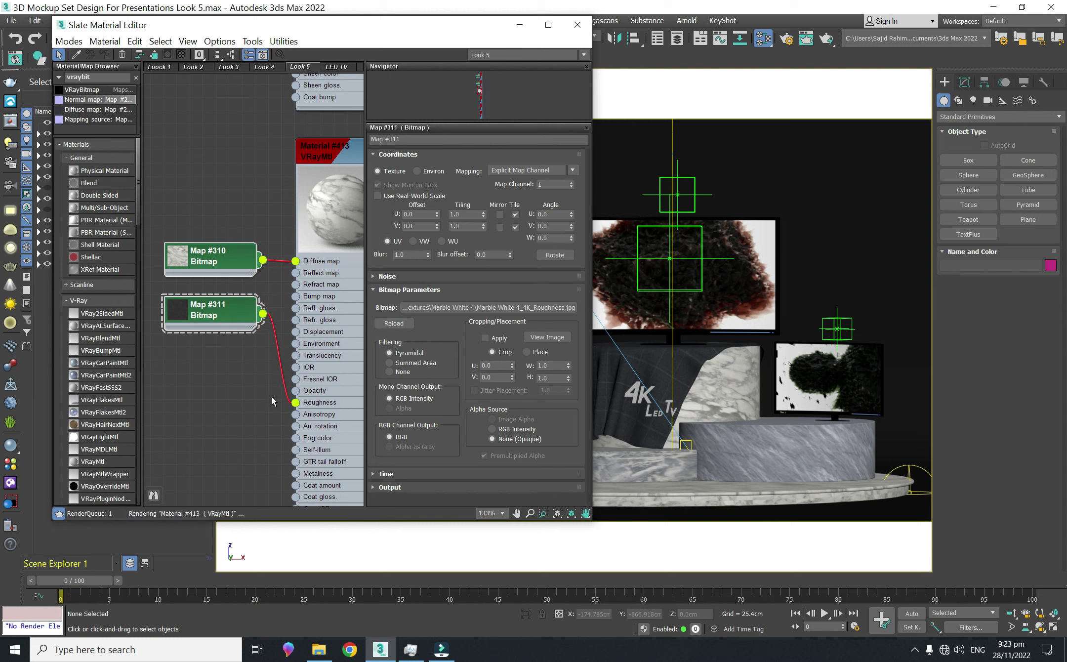
drag(229, 315, 228, 401)
drag(215, 348, 215, 270)
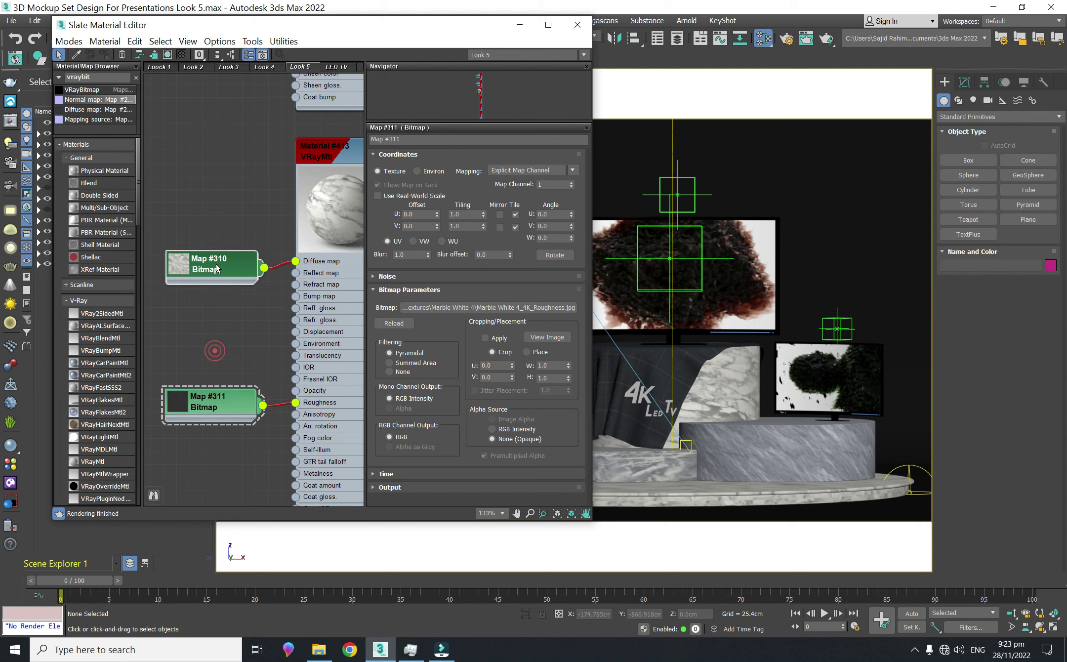
drag(221, 399, 221, 385)
middle_drag(212, 326, 199, 332)
Set Material #413's reflection colour to light grey 210
double_click(298, 313)
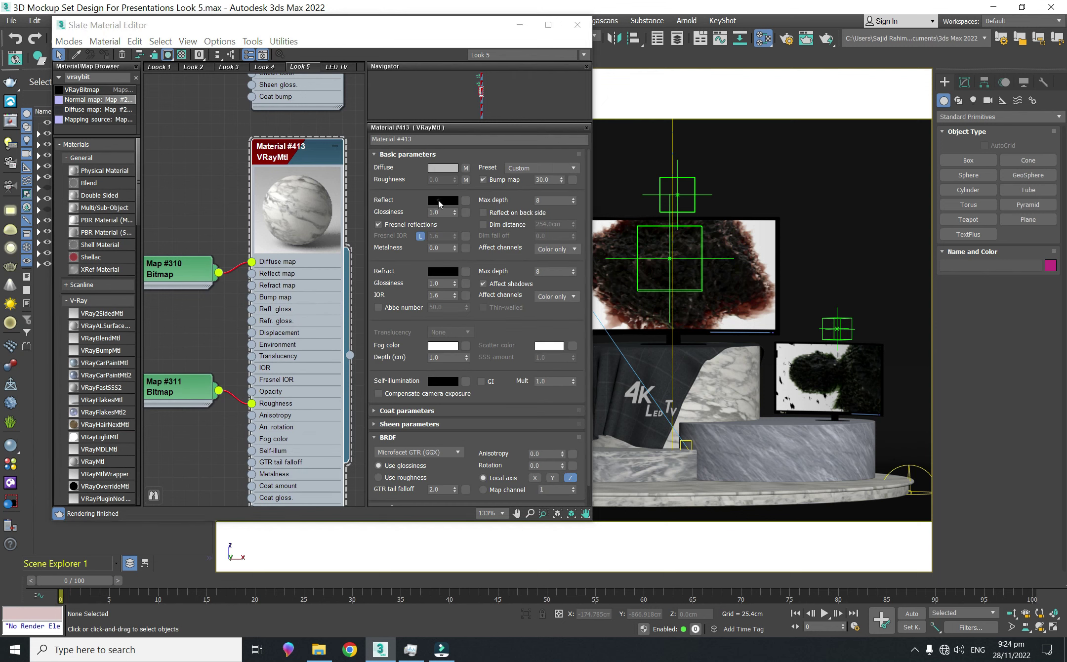
click(437, 201)
drag(357, 134, 375, 139)
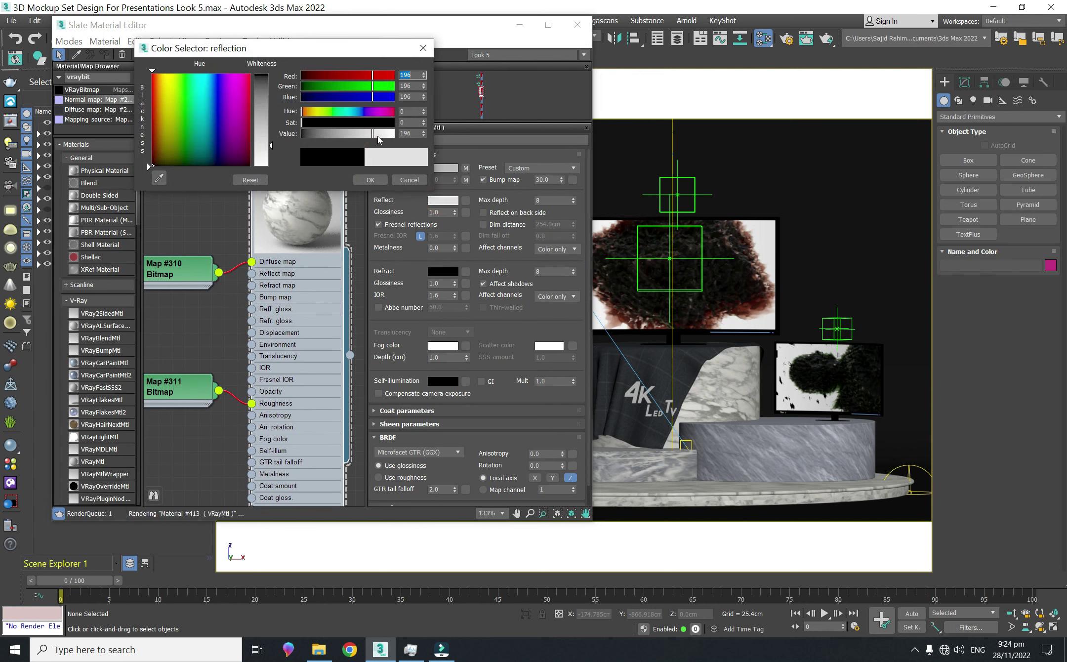
click(424, 132)
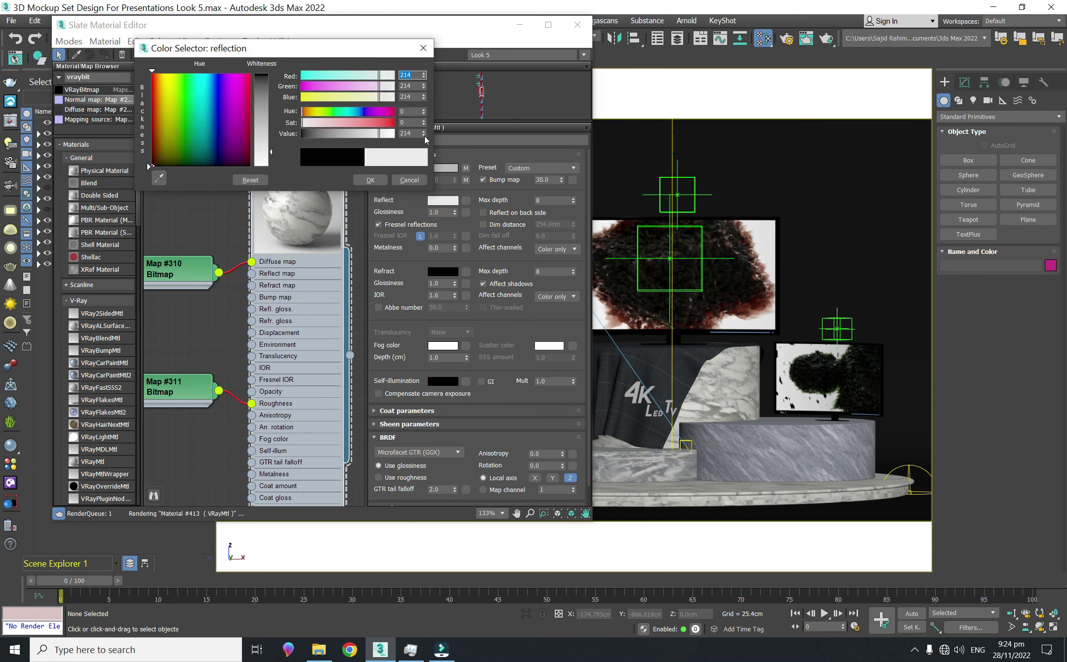
click(370, 179)
Copy the folder name 'Marble White 4' from File Explorer's address bar
scroll(298, 279, down, 3)
scroll(314, 383, down, 2)
middle_drag(315, 383, 315, 280)
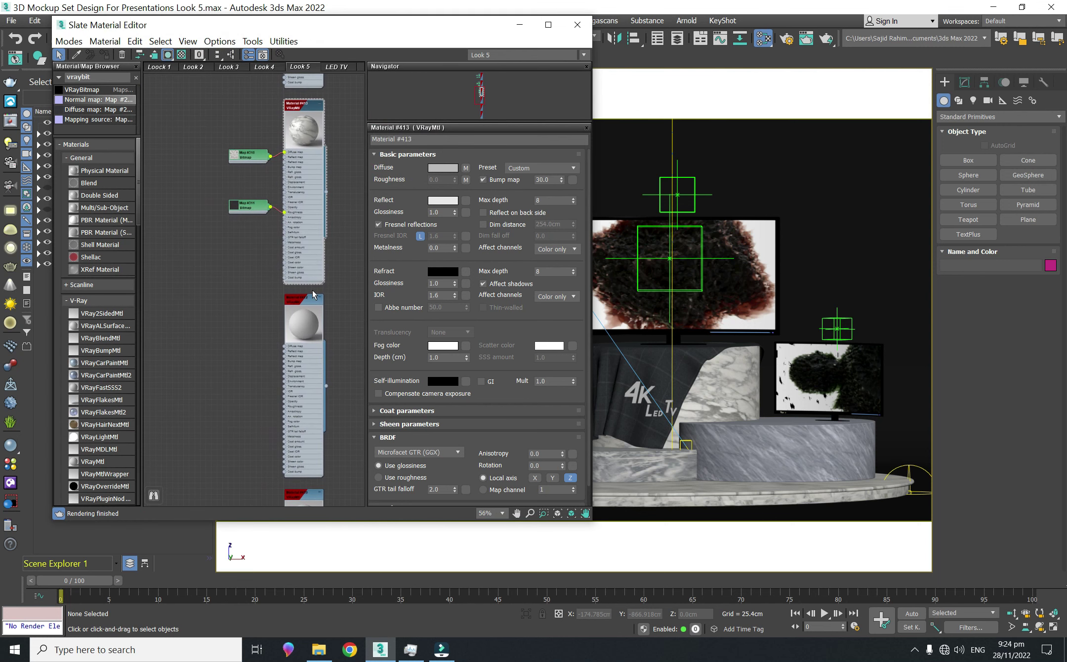
click(319, 650)
click(776, 98)
drag(558, 99, 497, 101)
right_click(499, 101)
click(528, 140)
Name the material Marble White 4 and save the scene
click(491, 372)
click(380, 650)
click(426, 139)
key(ctrl+v)
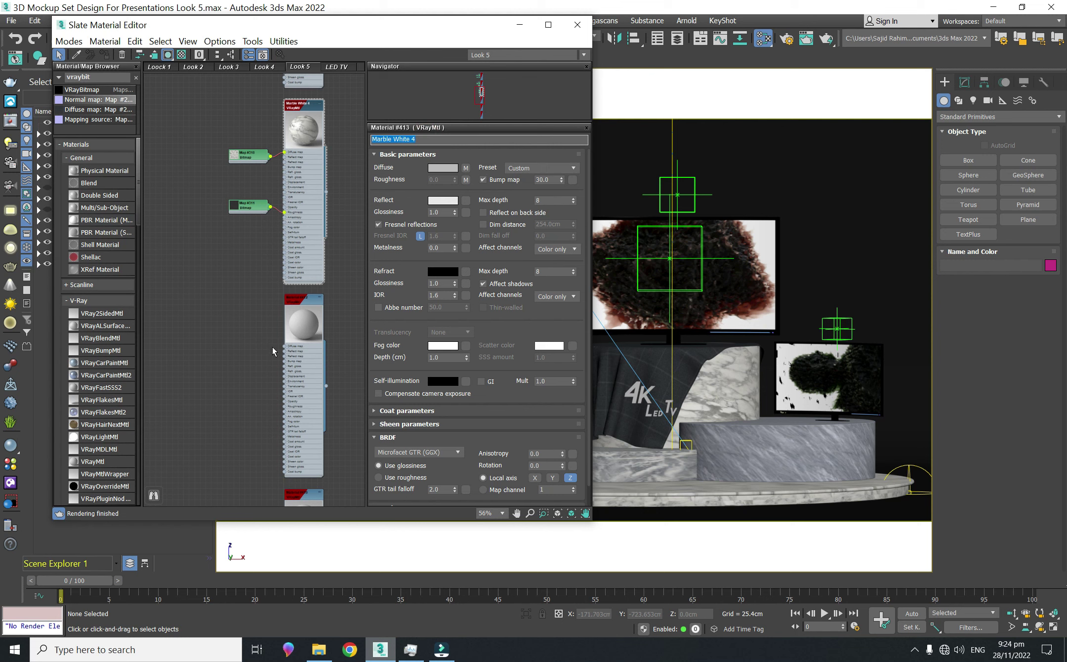
scroll(274, 264, down, 3)
key(ctrl+s)
Go back up to the Custom Textures folder in File Explorer
key(alt+Tab)
click(663, 183)
click(648, 98)
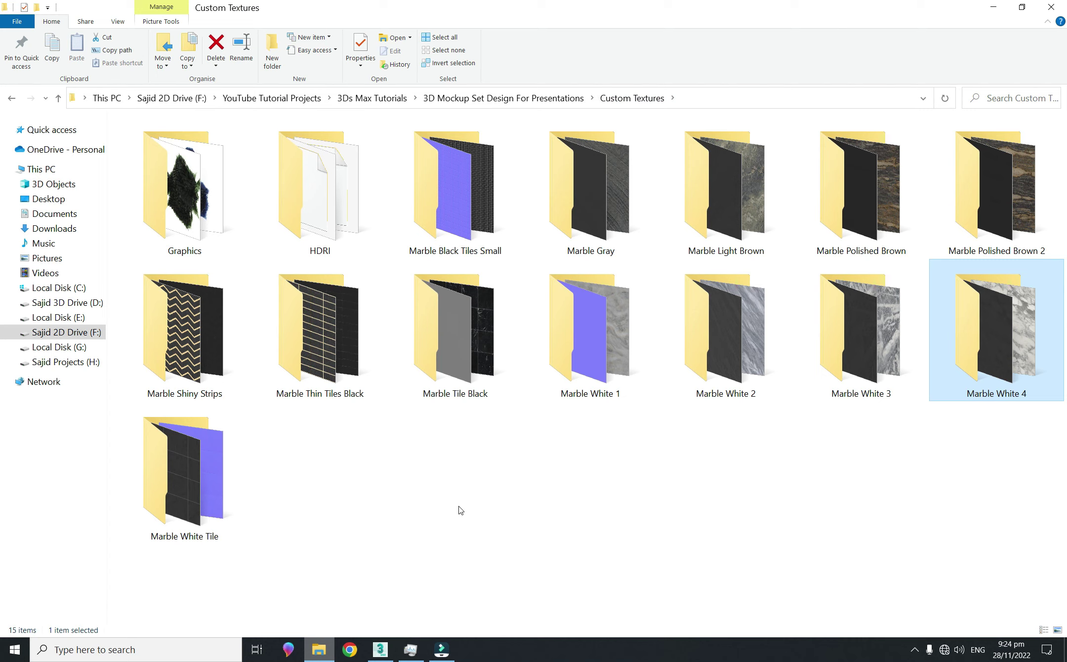
Preview the Marble Gray albedo image, then close the preview
click(584, 488)
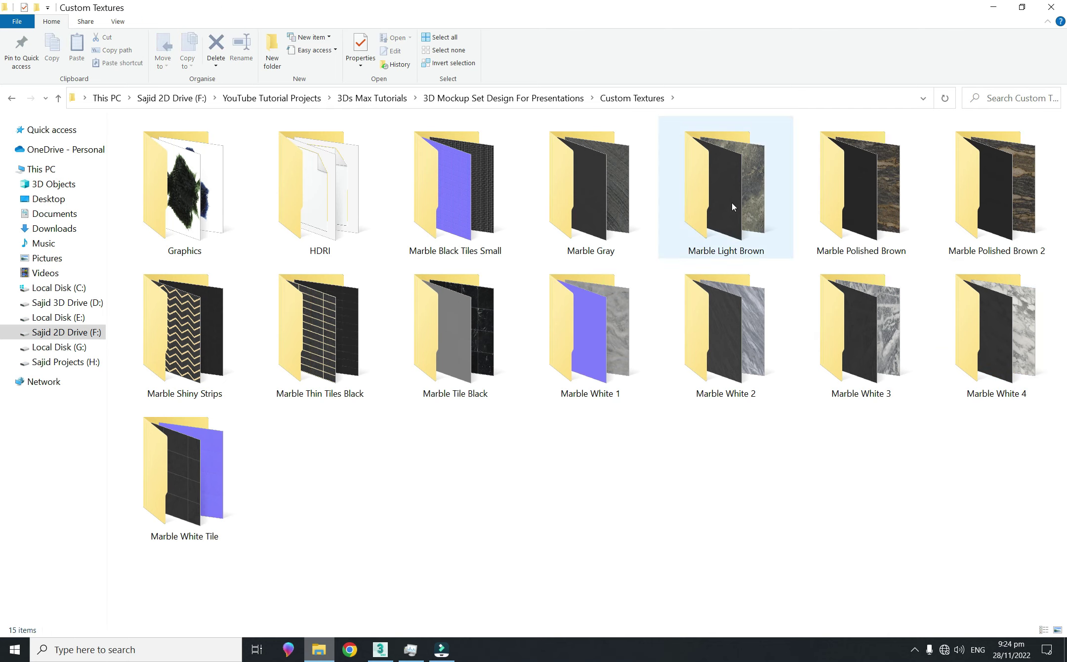
double_click(617, 208)
double_click(244, 238)
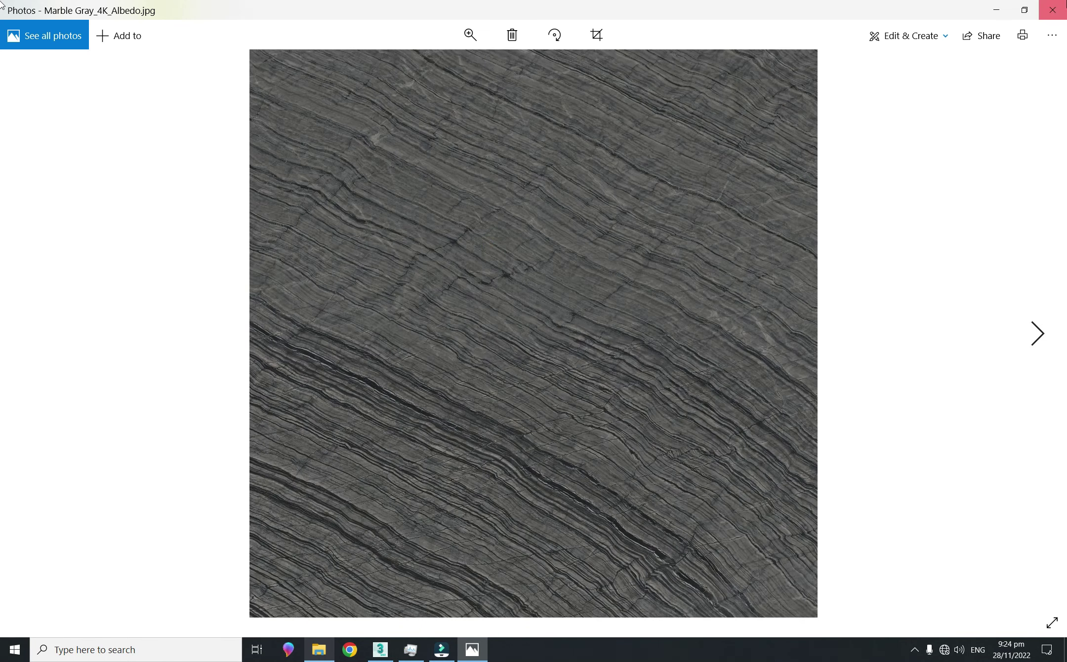
key(alt+F4)
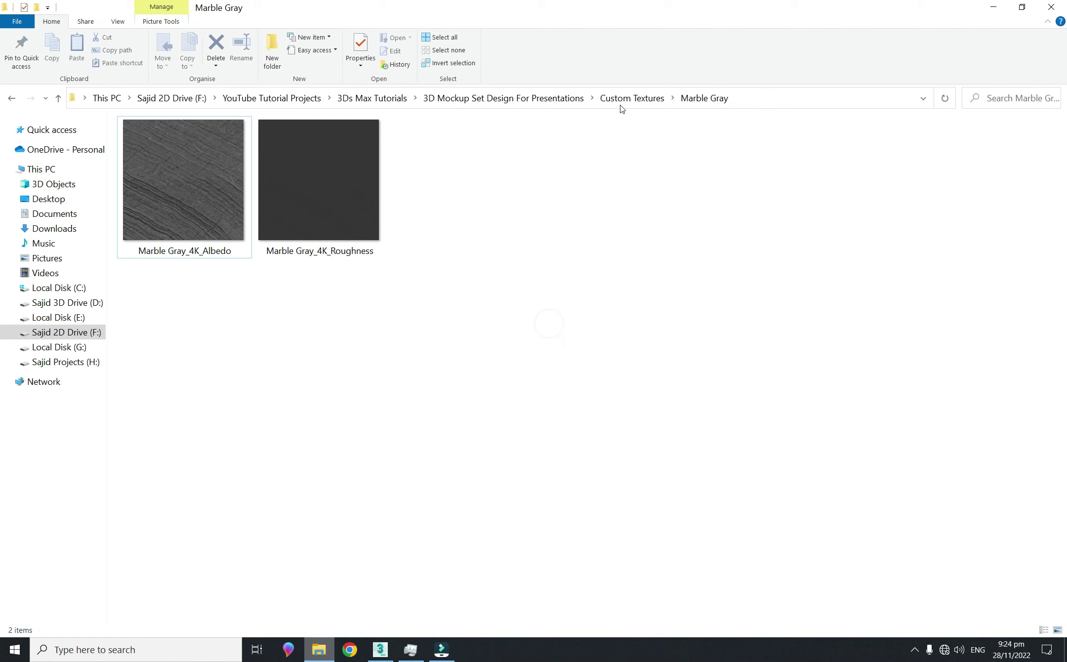
Open the Marble Polished Brown folder and drag its albedo image toward 3ds Max
click(621, 102)
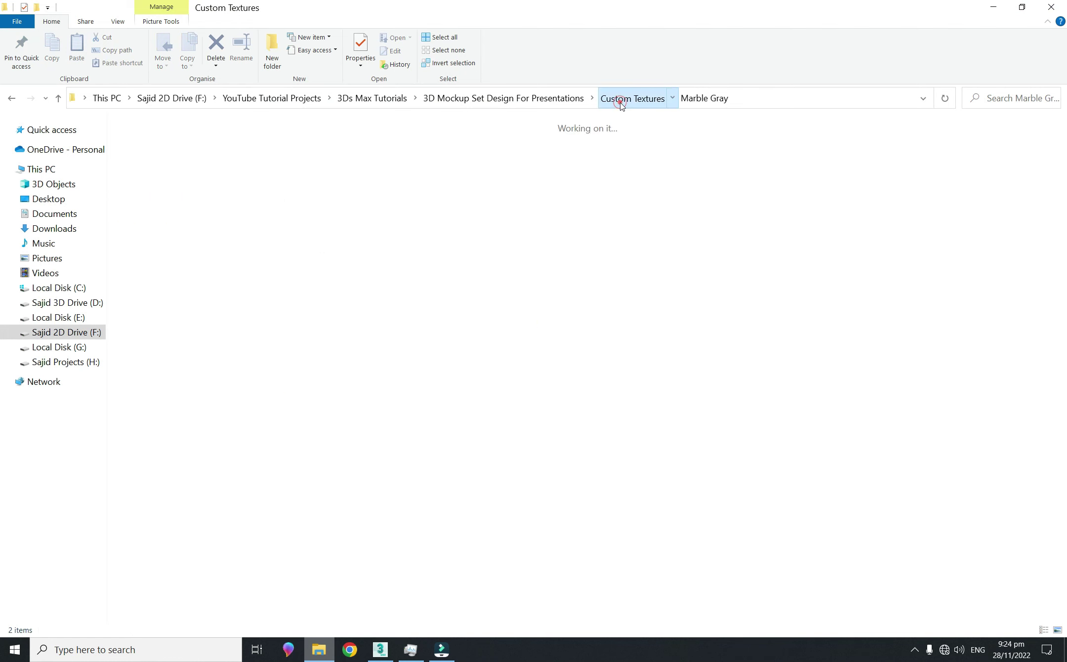
click(461, 480)
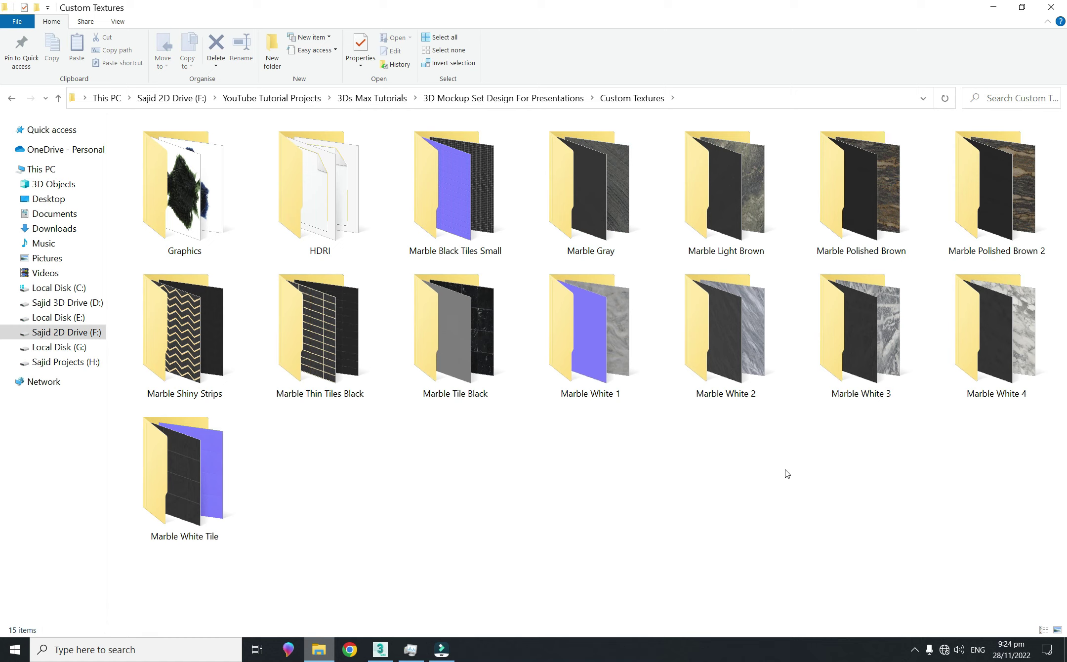
double_click(863, 193)
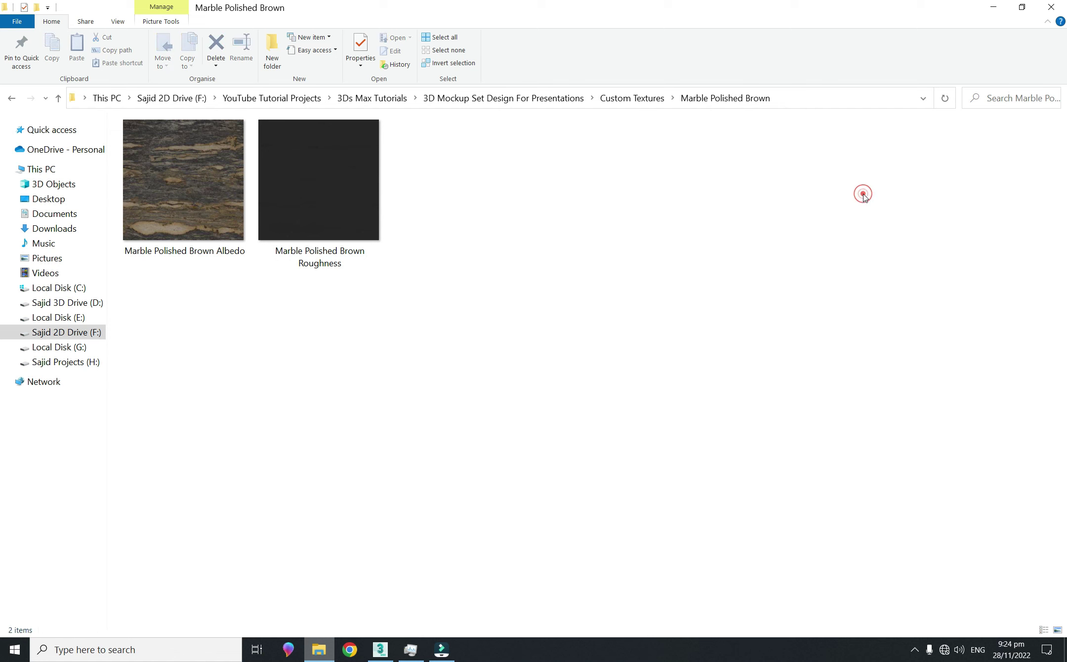
mouse_move(242, 249)
mouse_down()
mouse_move(381, 651)
mouse_move(319, 494)
mouse_up()
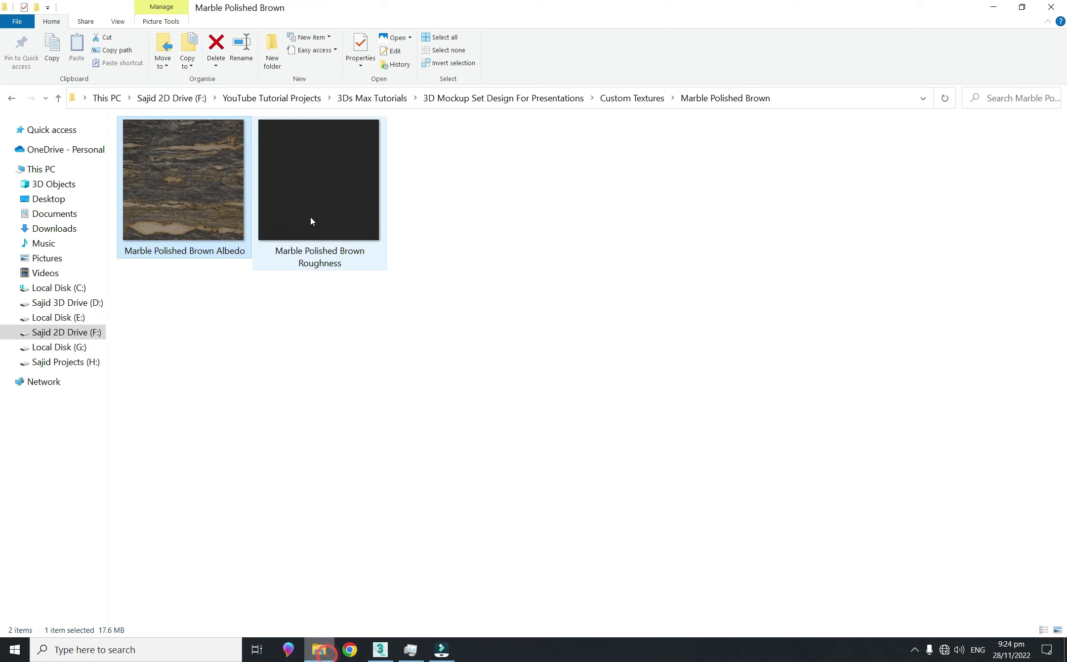
Add the roughness image to the editor and copy the 'Marble Polished Brown' folder name
drag(307, 213, 238, 297)
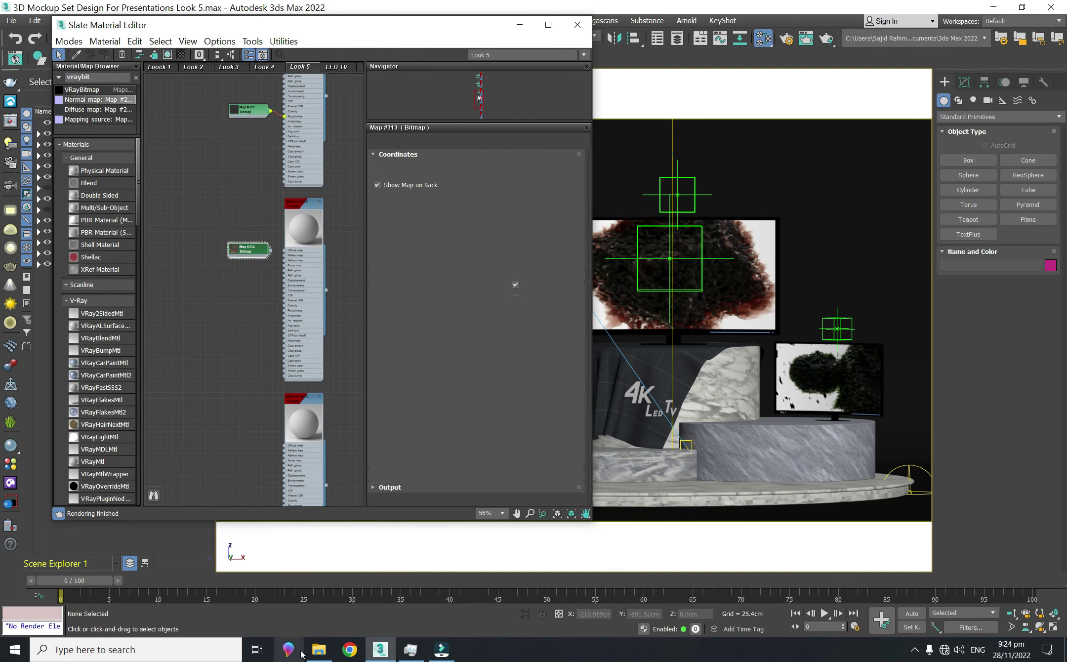
key(alt+Tab)
click(605, 98)
drag(499, 98, 802, 98)
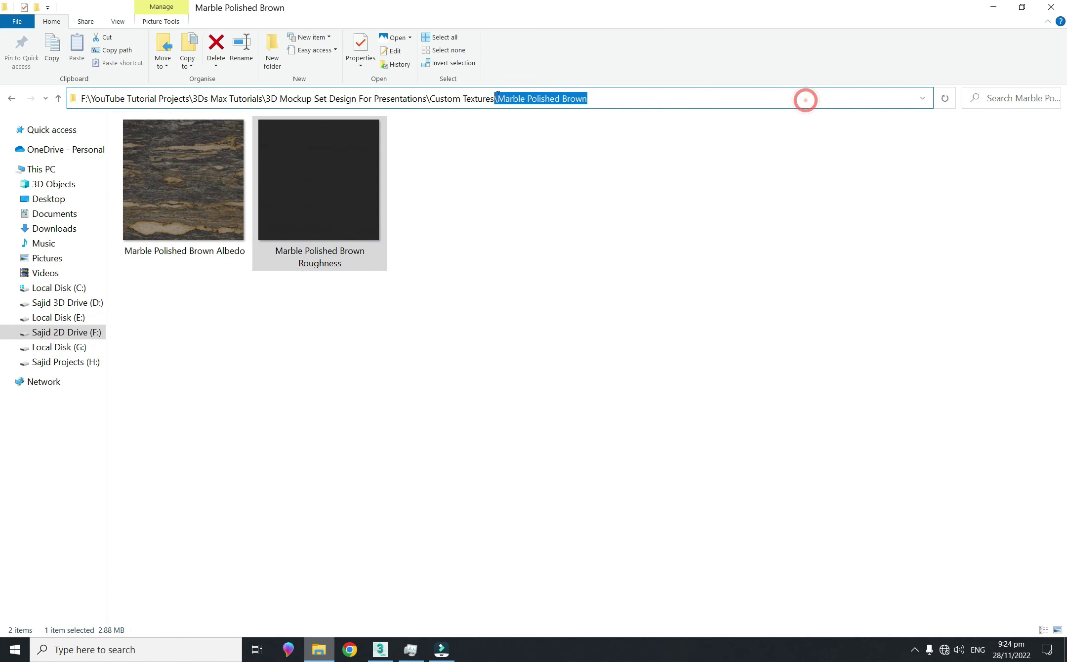
right_click(503, 98)
click(535, 137)
click(529, 325)
key(alt+Tab)
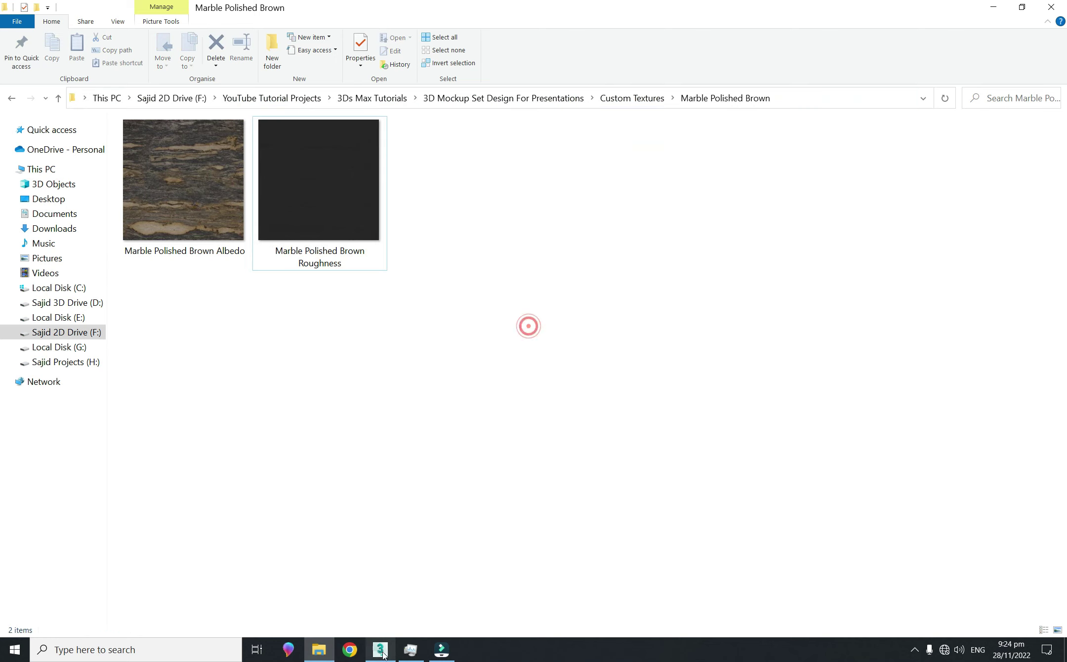
Wire Map #312 to Diffuse and Map #313 to Roughness on Material #412
drag(257, 265, 285, 265)
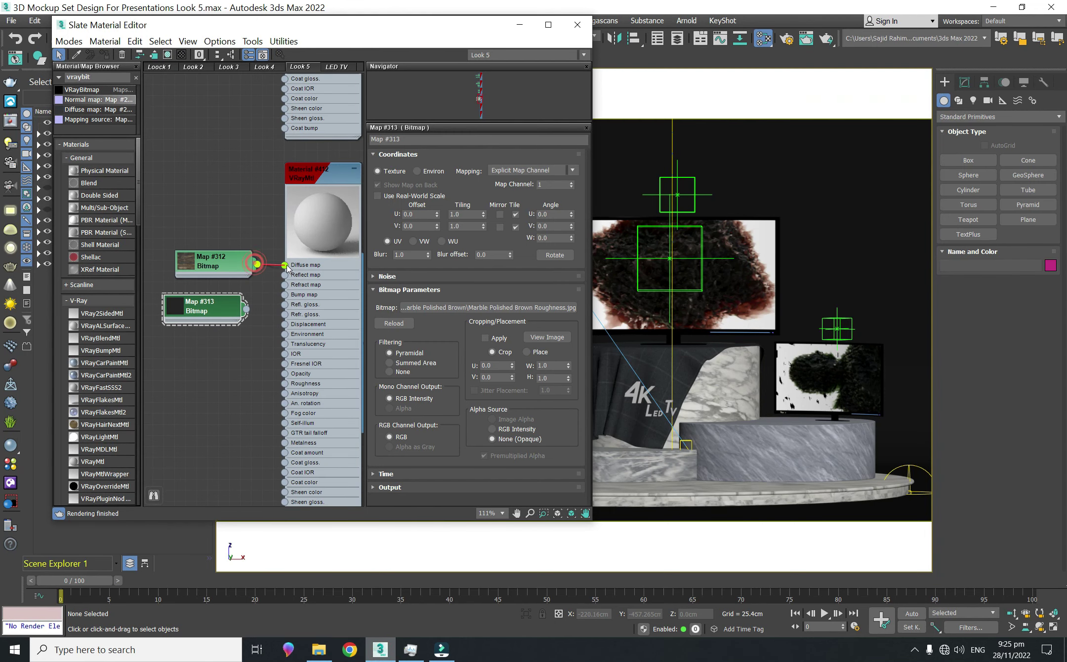
mouse_move(246, 309)
mouse_down()
mouse_move(233, 383)
mouse_move(284, 383)
mouse_up()
drag(218, 307, 218, 379)
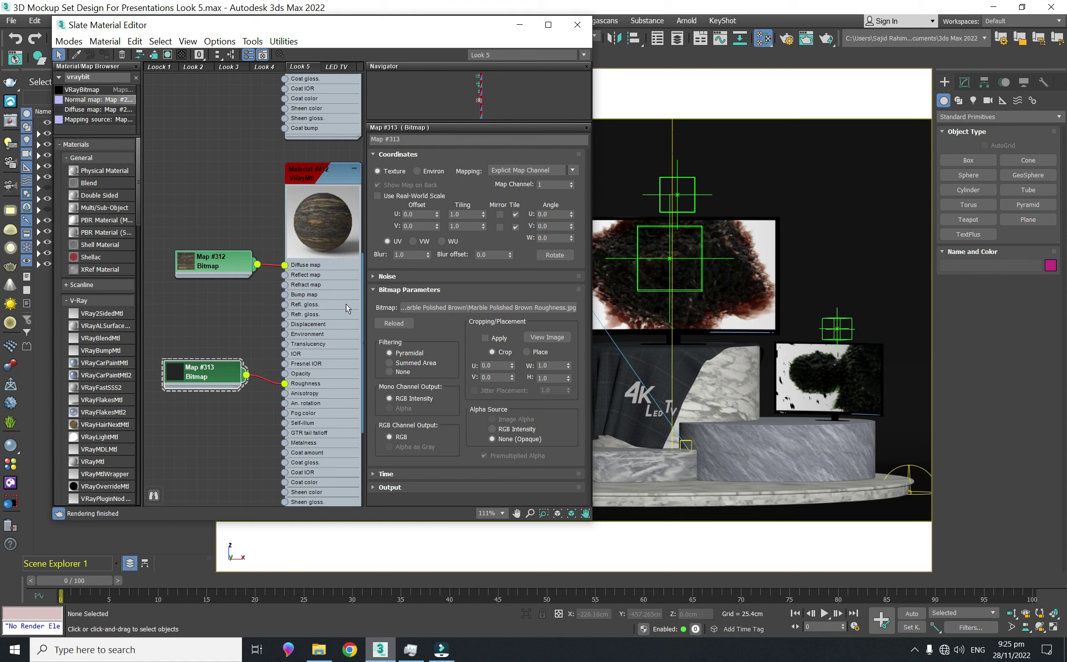
click(327, 315)
click(323, 217)
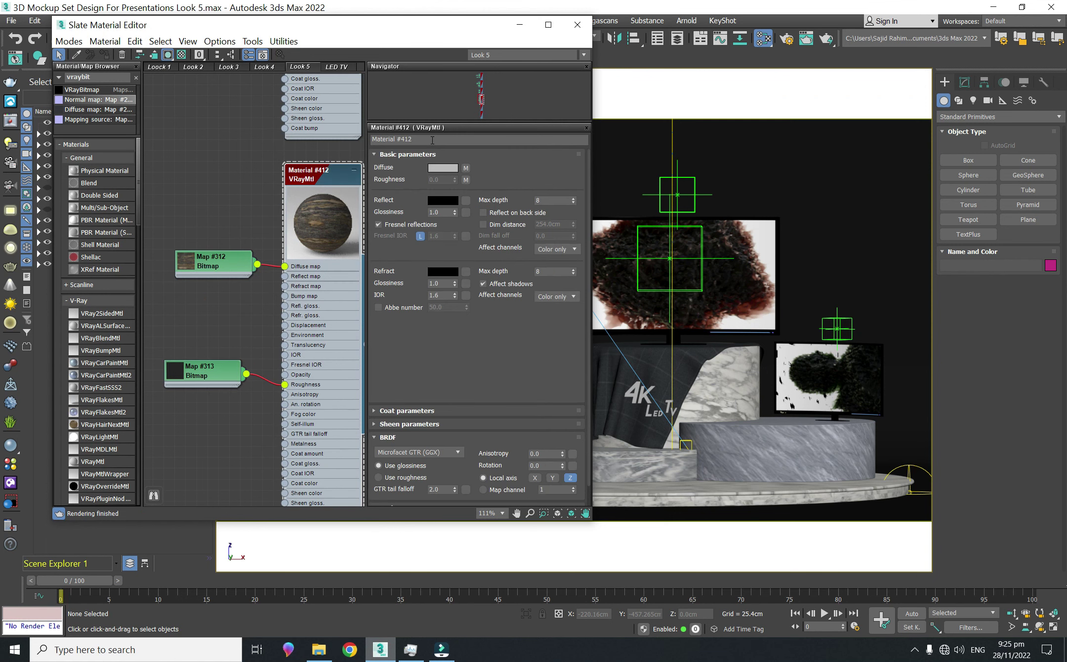
Name Material #412 Marble Polished Brown and give it a light grey 210 reflection
key(ctrl+v)
click(333, 318)
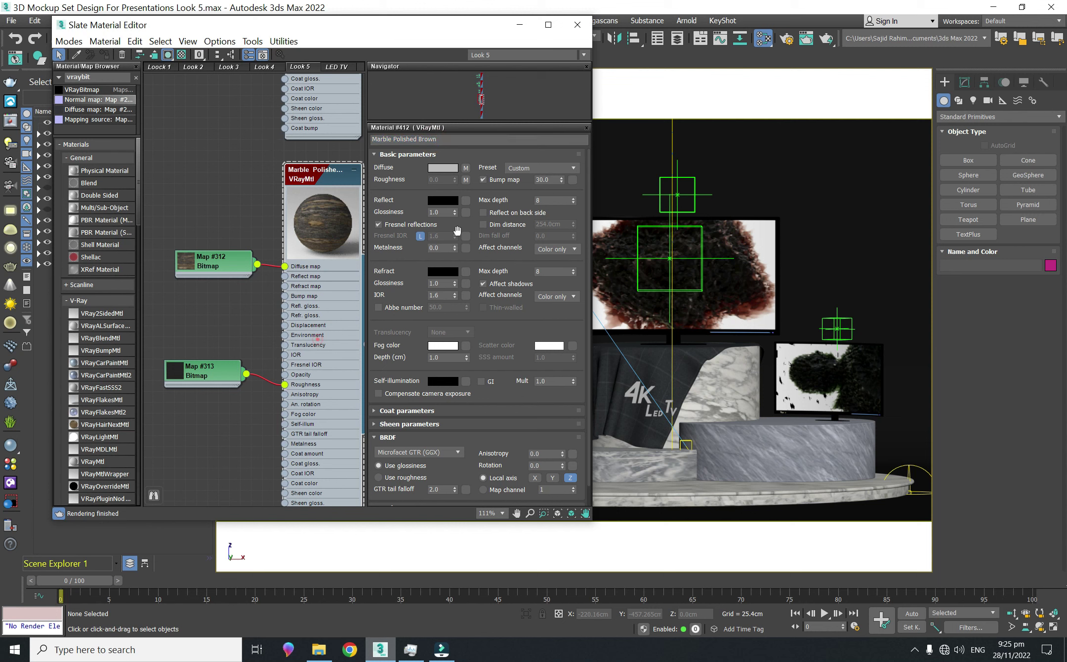
click(443, 200)
drag(355, 134, 388, 137)
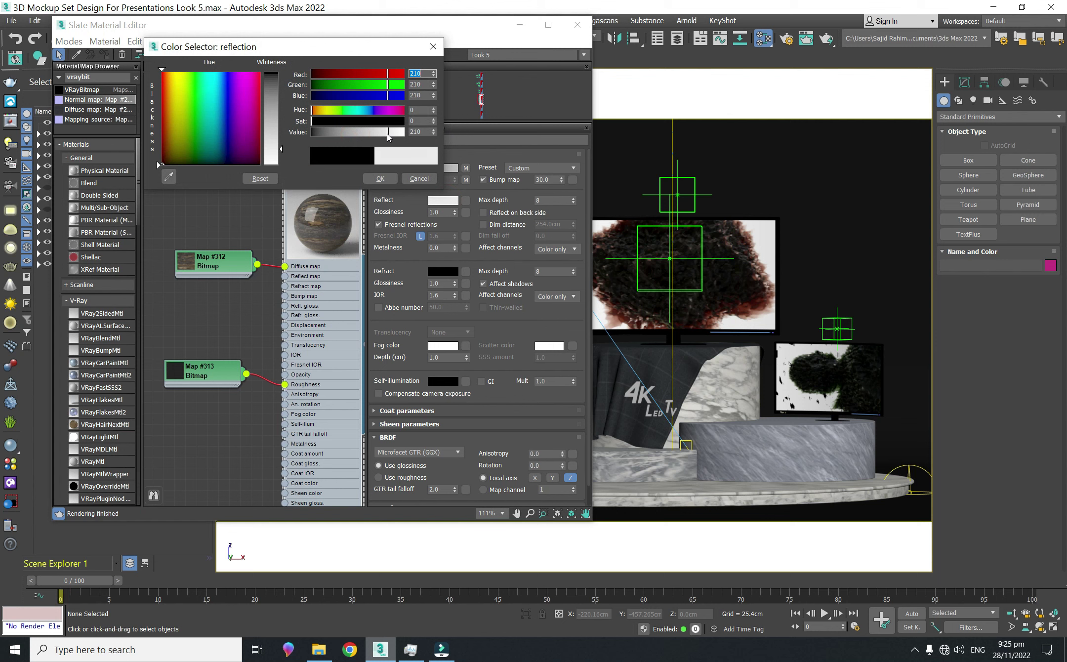
click(379, 178)
Scroll and pan the node graph to review the other material nodes
scroll(301, 309, down, 3)
scroll(301, 309, down, 4)
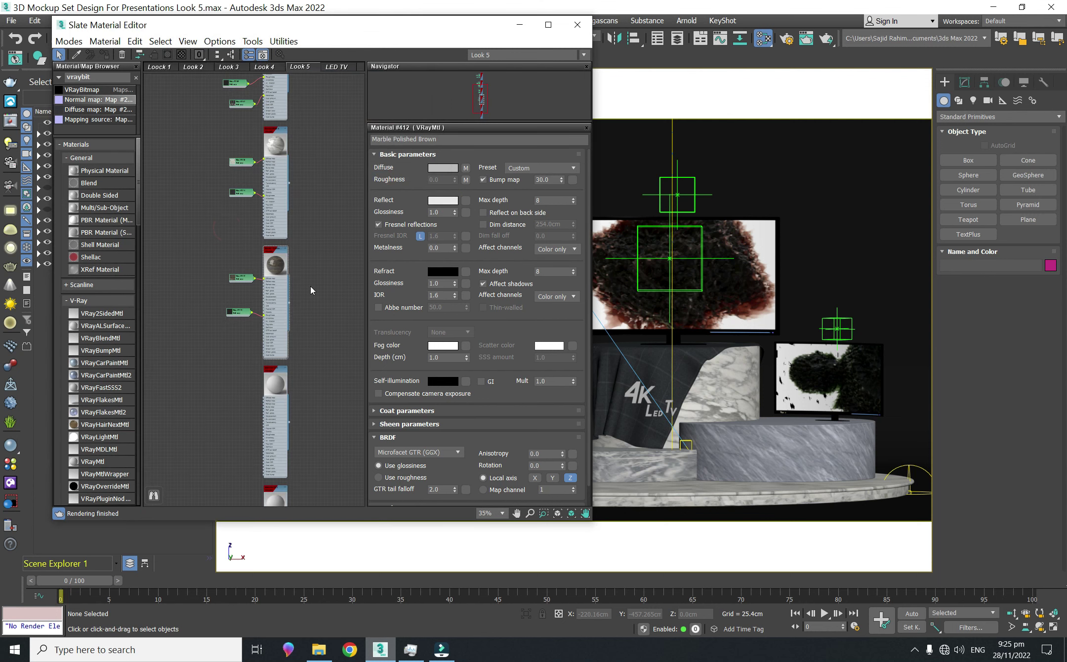
middle_drag(301, 310, 300, 361)
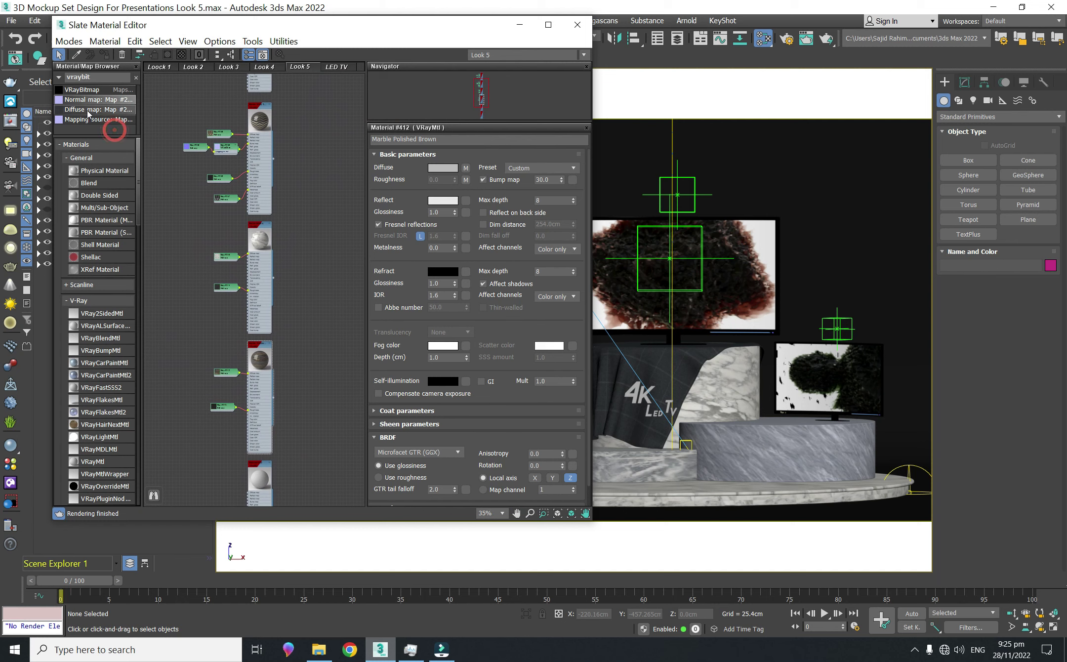
scroll(315, 308, down, 5)
scroll(314, 304, up, 2)
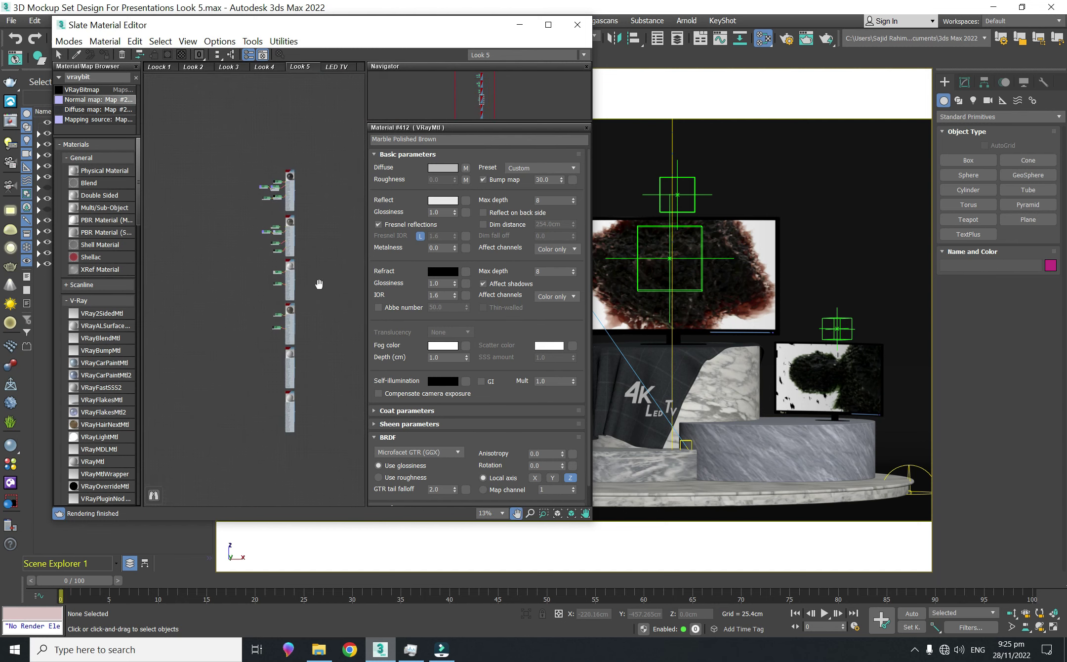
scroll(324, 316, up, 2)
scroll(298, 380, up, 2)
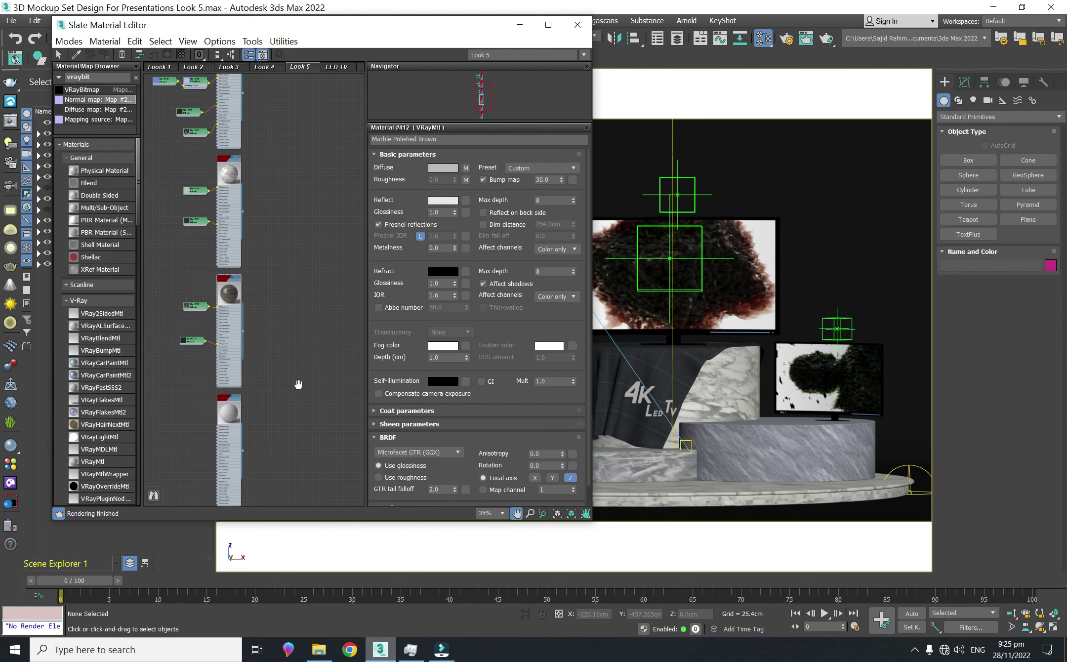
scroll(310, 277, up, 1)
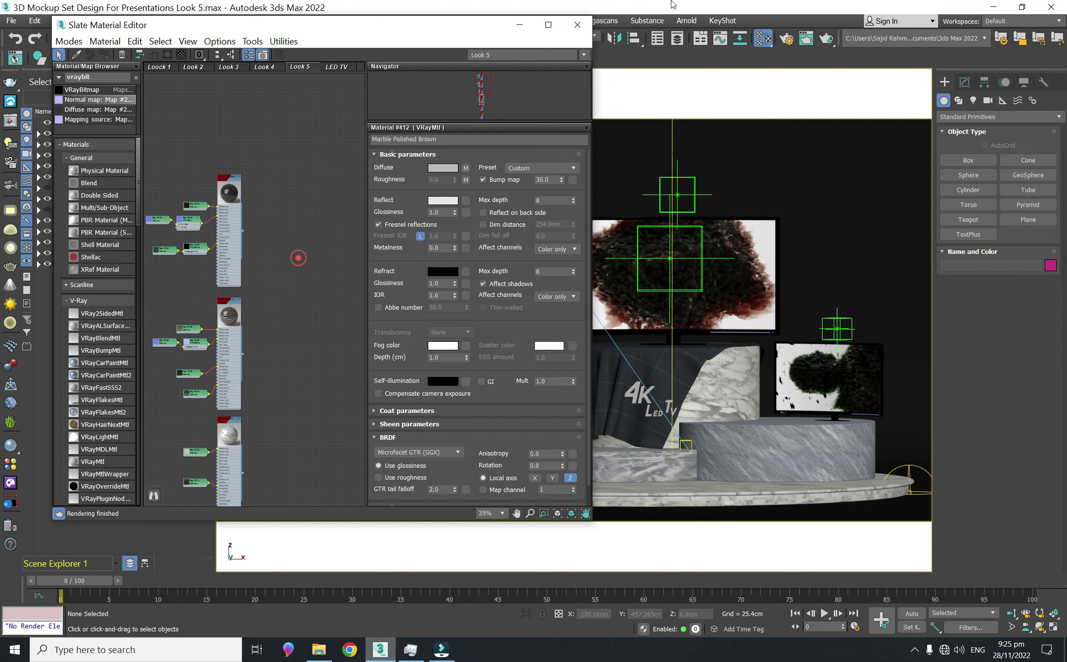
scroll(223, 321, up, 4)
scroll(233, 346, up, 6)
scroll(242, 337, down, 2)
scroll(262, 217, down, 4)
scroll(276, 215, up, 2)
scroll(285, 213, up, 3)
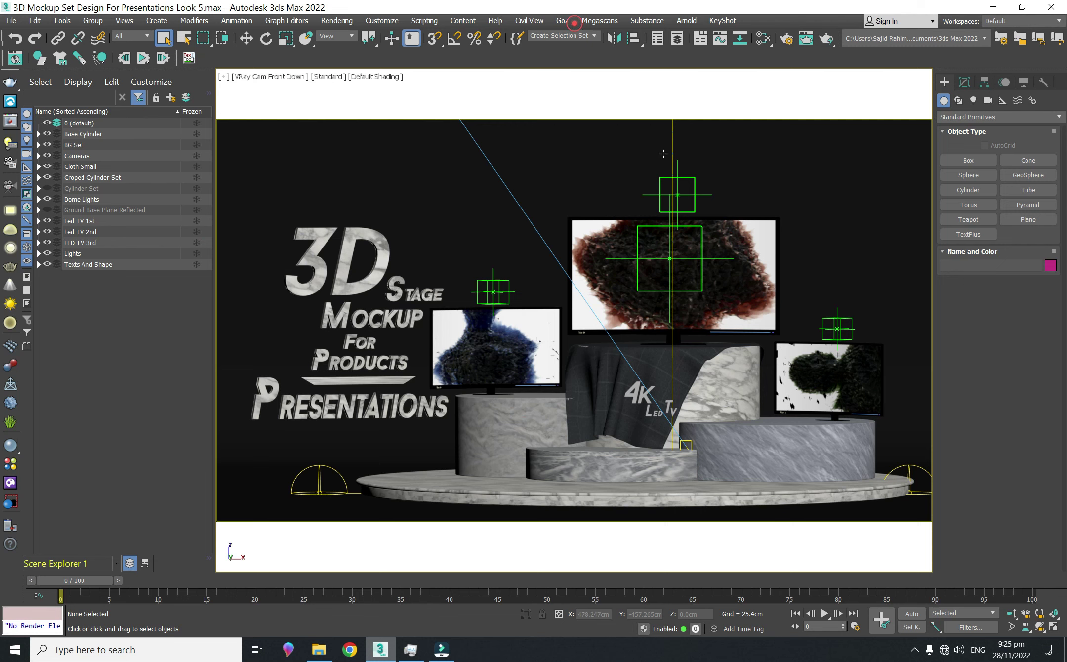
Close and reopen the Slate Material Editor on the Look 5 view
click(577, 25)
key(m)
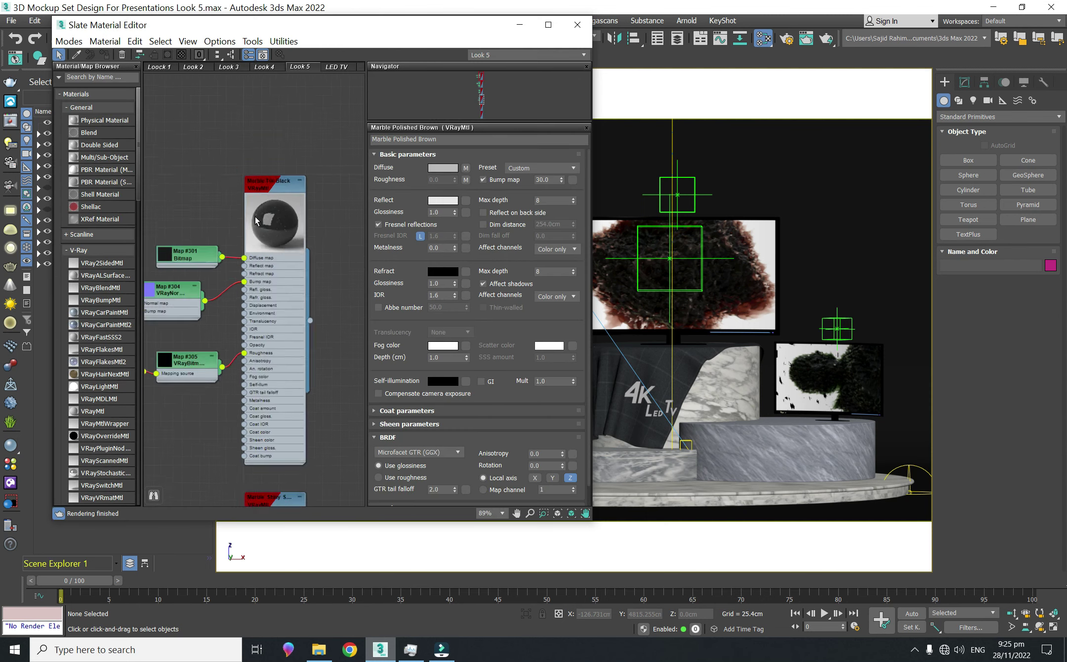
scroll(300, 305, down, 5)
scroll(286, 181, down, 2)
middle_drag(286, 182, 284, 199)
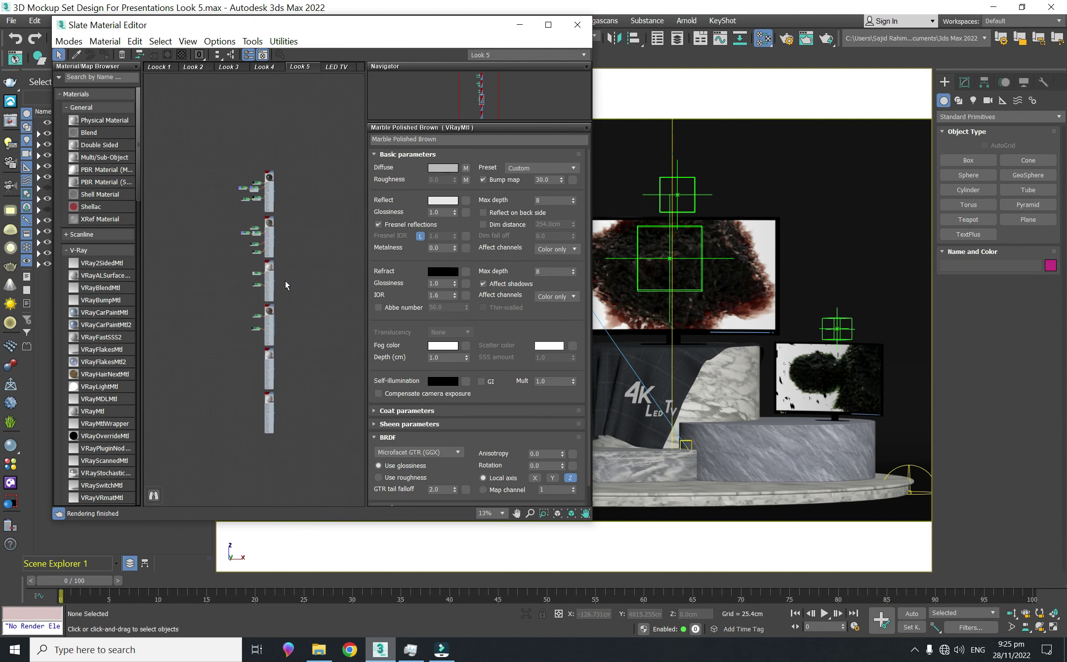
scroll(274, 266, up, 4)
scroll(295, 292, up, 3)
scroll(296, 277, up, 1)
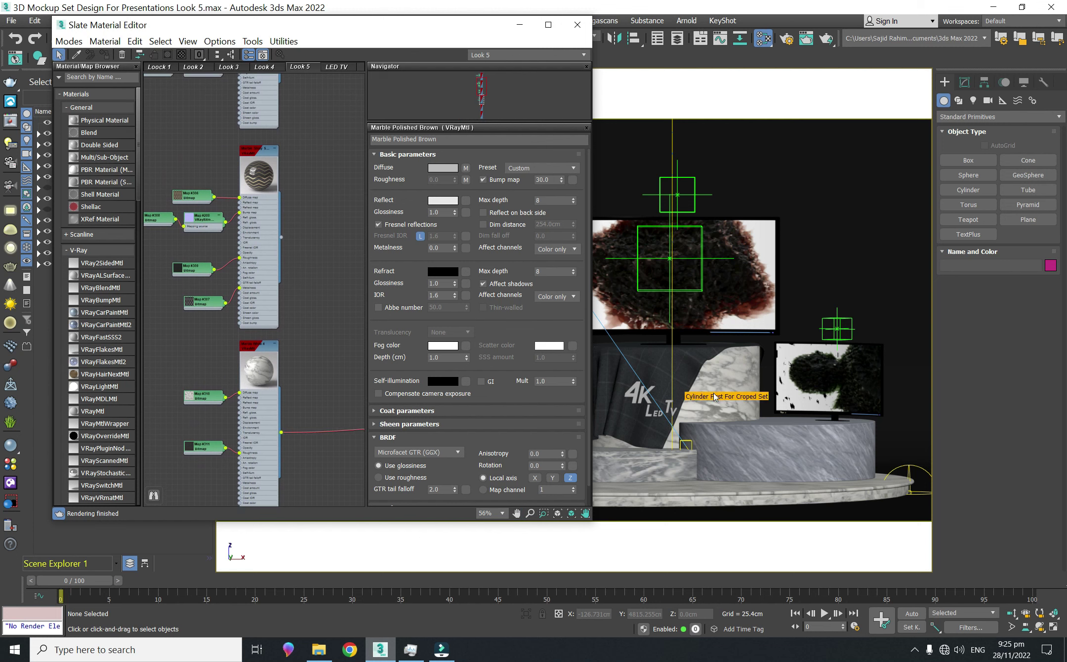
Select the Cylinder First For Croped Set and open the Marble White 4 material
drag(281, 433, 712, 396)
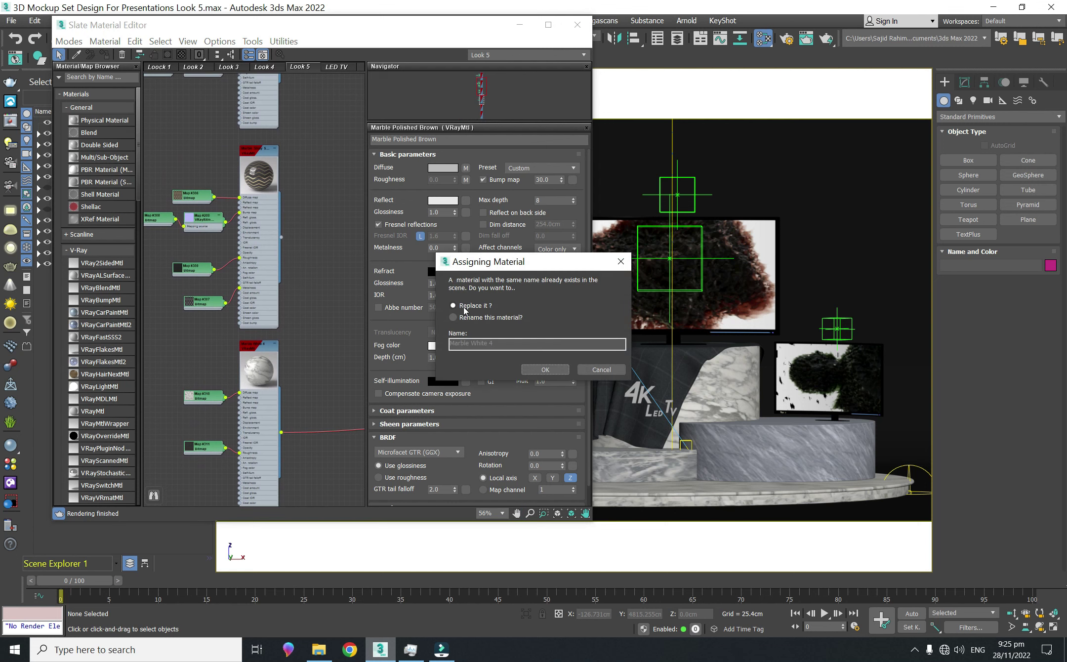
click(546, 370)
middle_drag(330, 410, 330, 355)
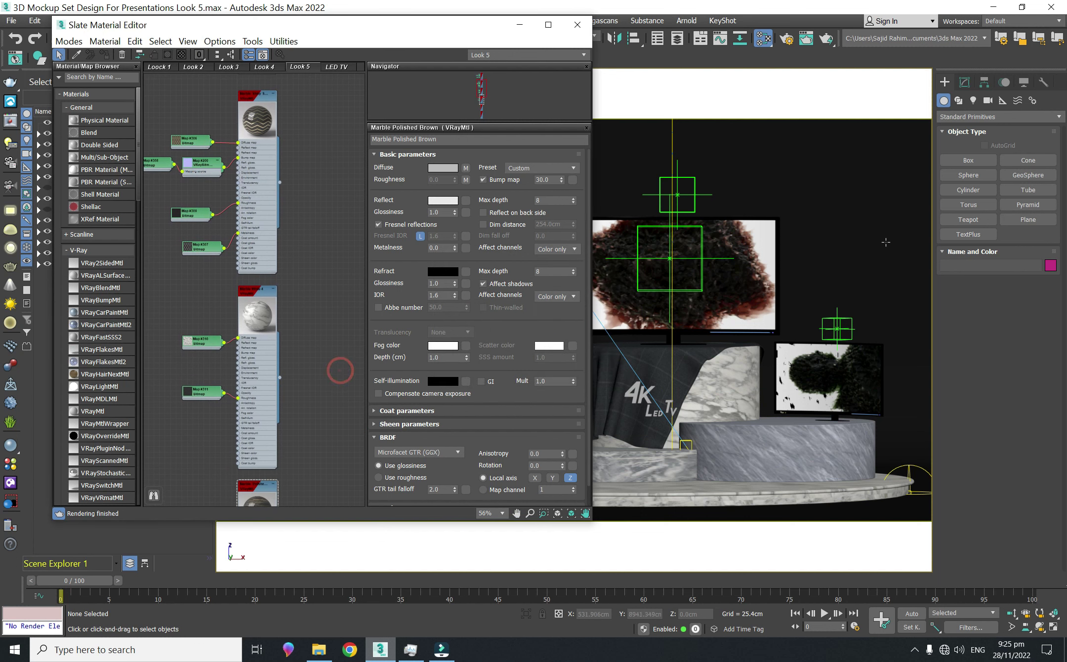
click(744, 391)
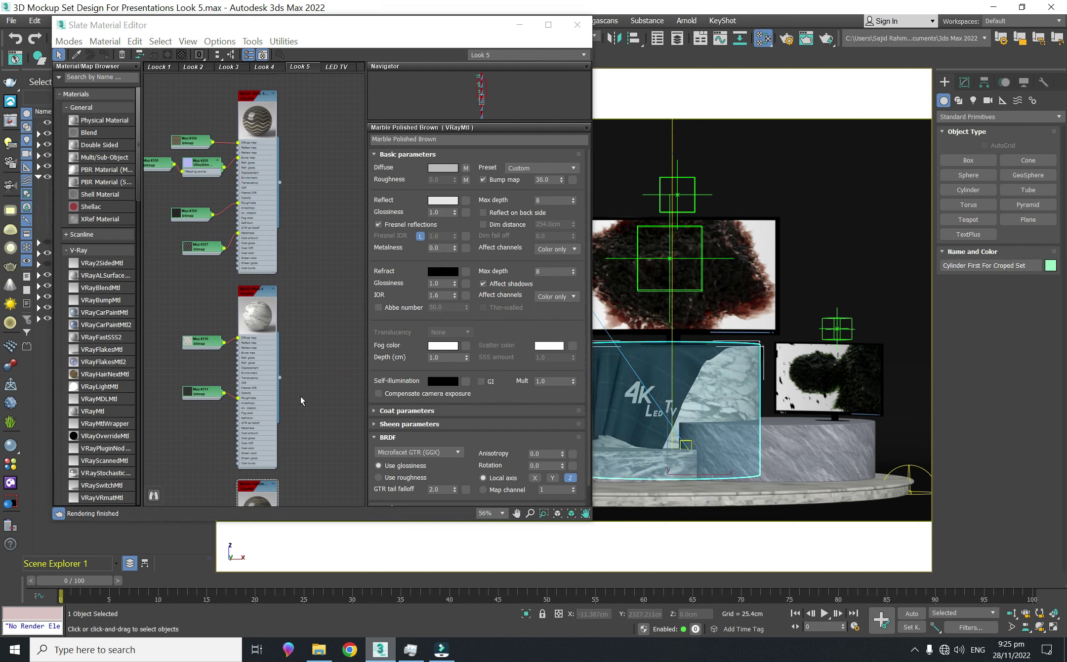
double_click(251, 388)
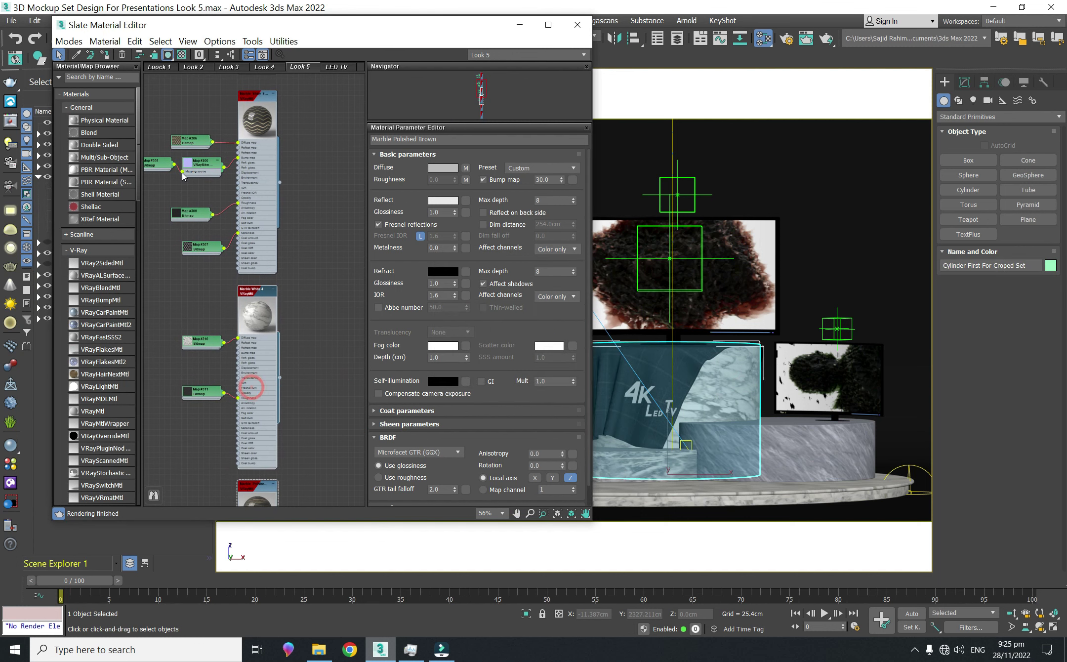
Assign Marble White 4 to the cylinder, renaming the material 'Marble White 4 Look 5'
click(107, 58)
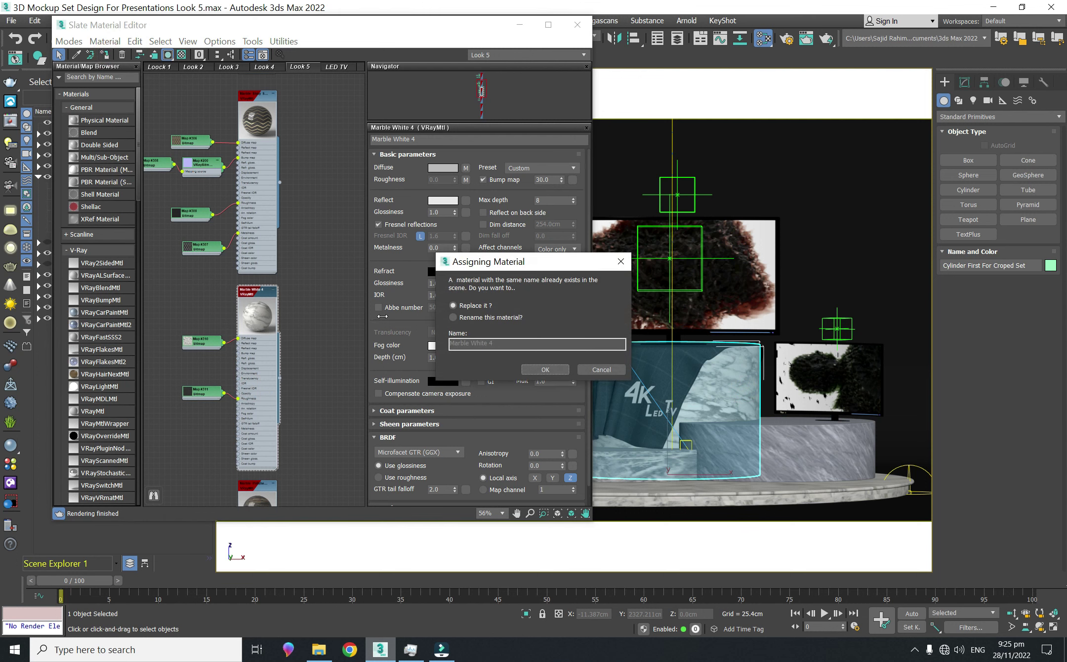
click(463, 321)
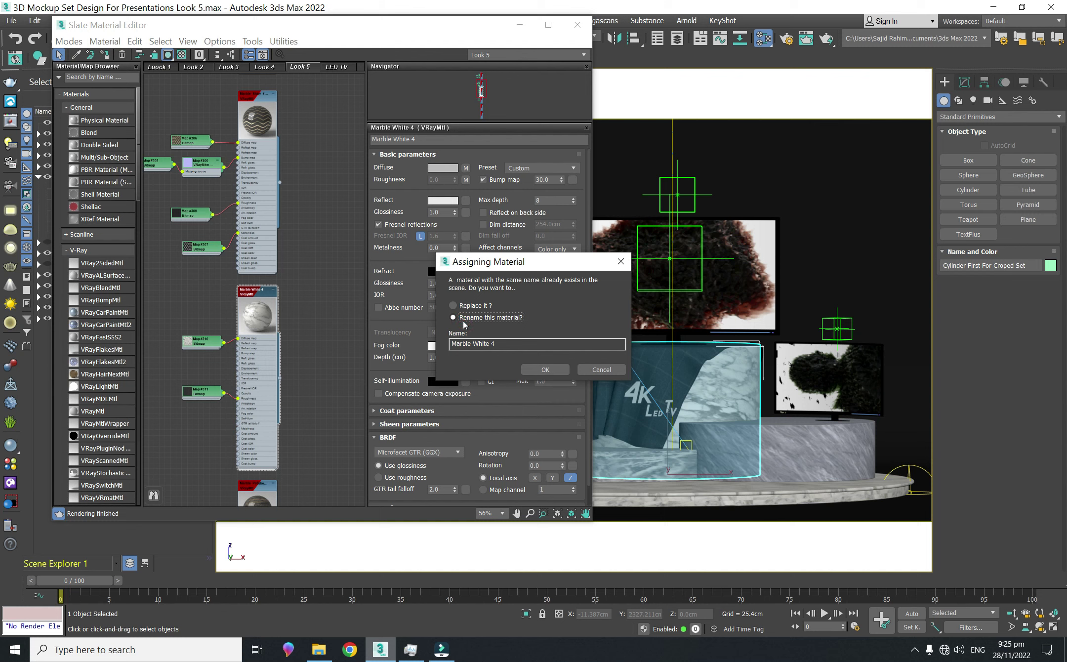
click(497, 343)
text(Look 5)
click(539, 371)
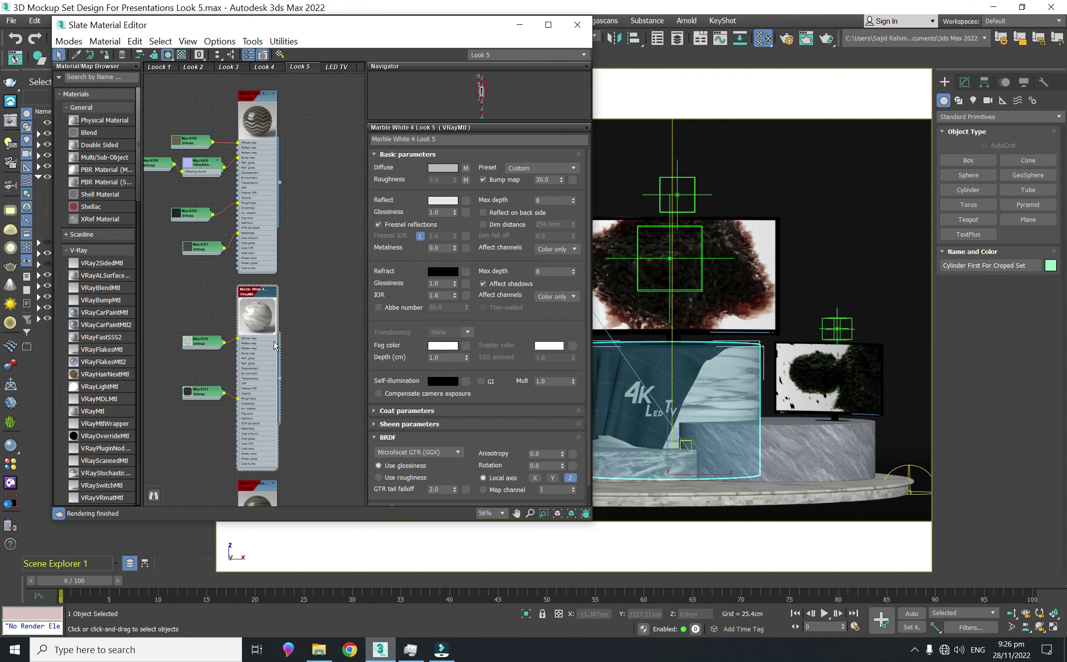
double_click(202, 342)
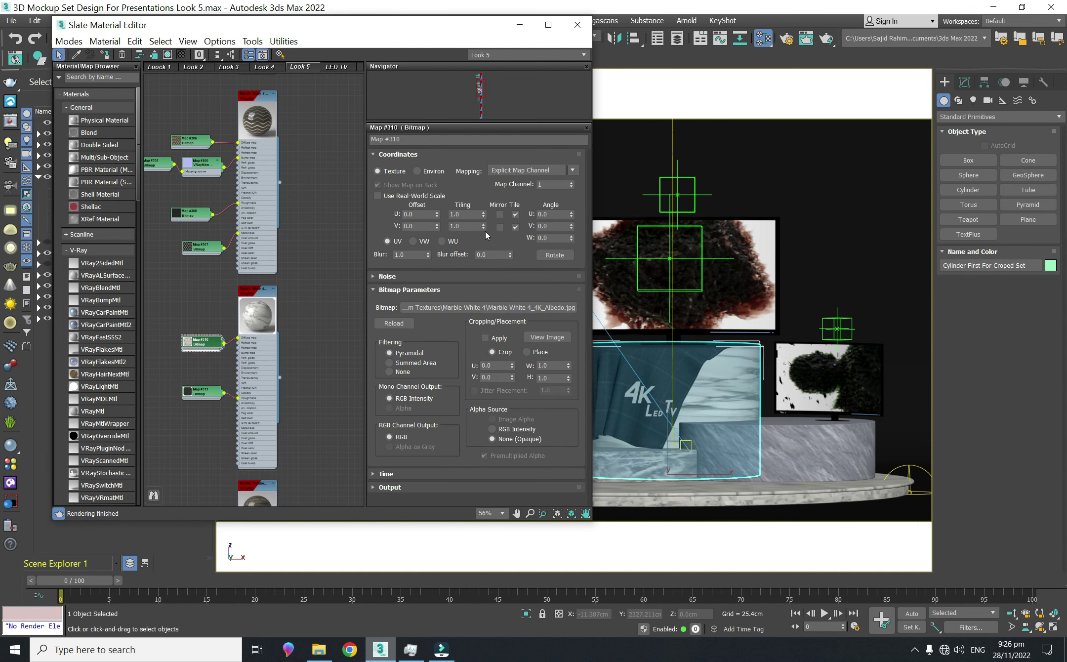
Set the albedo bitmap Map #310 tiling to 5.5 in U and 1 in V
drag(484, 214, 484, 198)
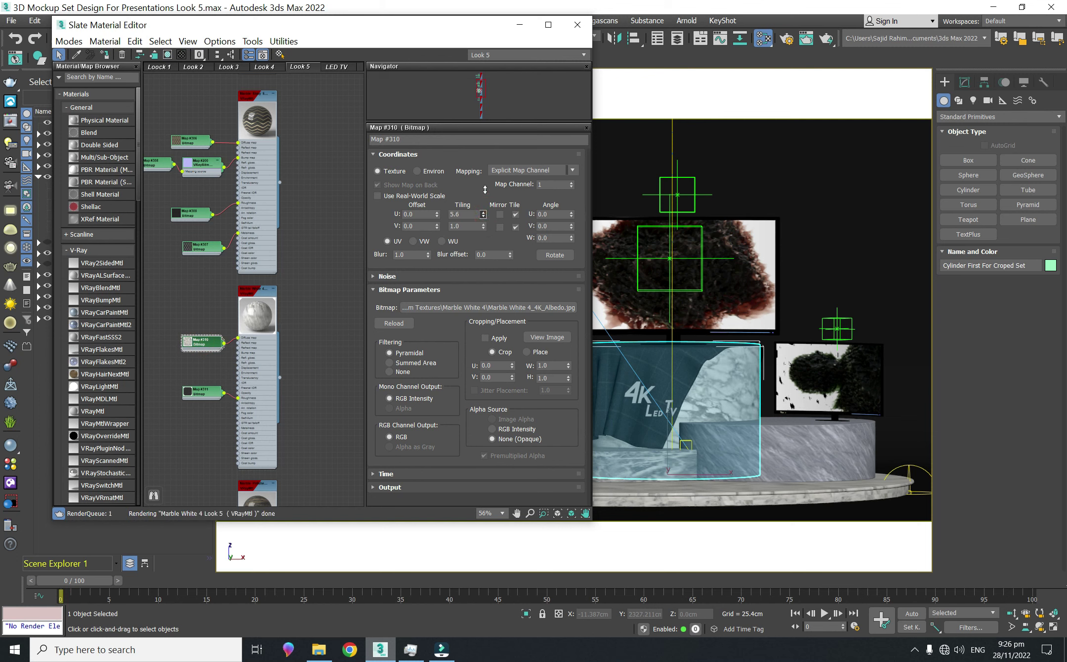
double_click(462, 213)
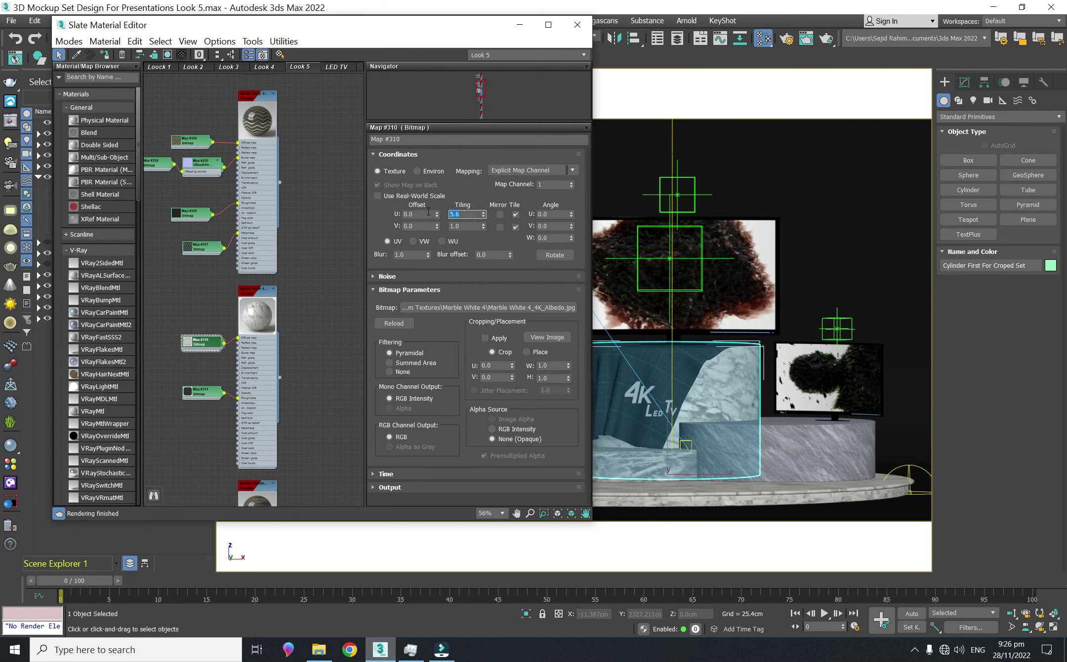
text(5)
key(Return)
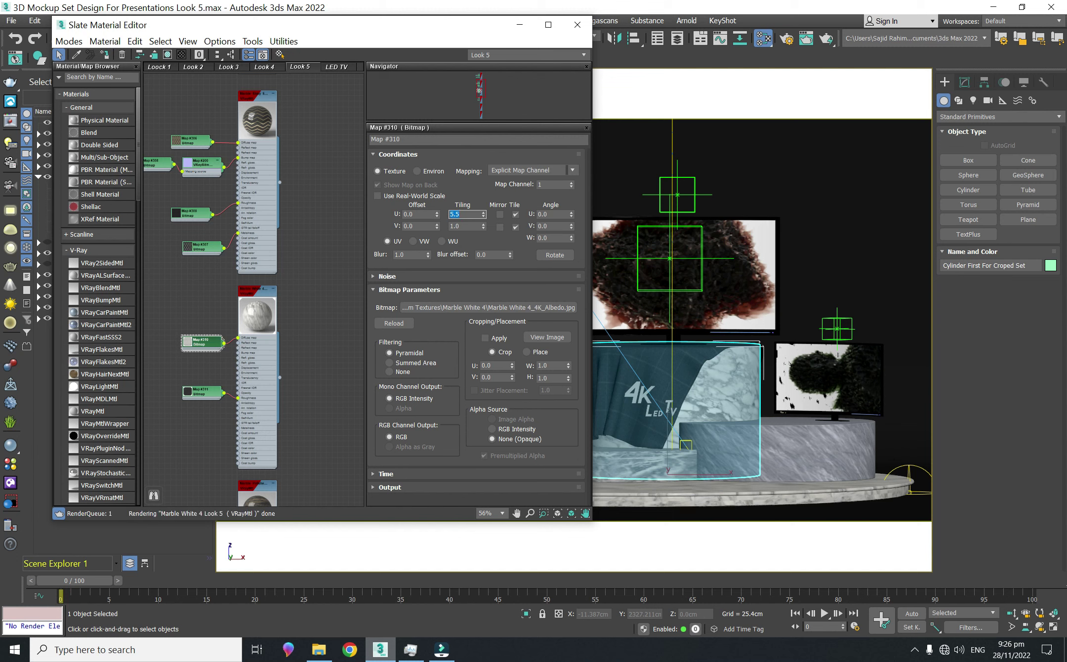
text(2.5)
double_click(464, 226)
text(1)
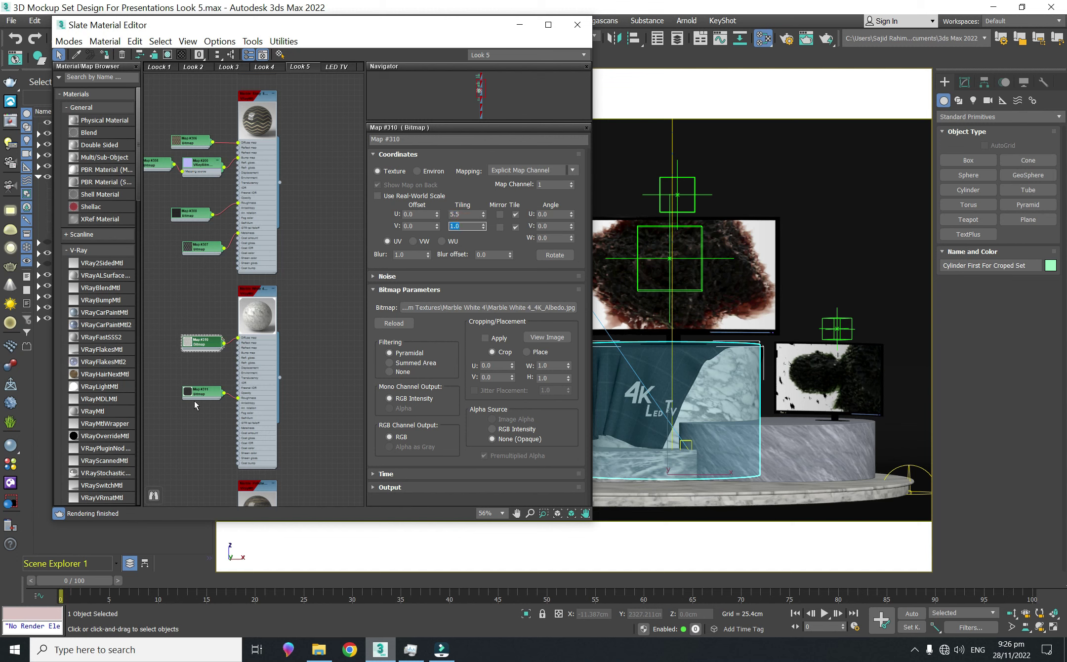
Tile the roughness bitmap Map #311 at 5.5 U and 1.0 V, then move the editor aside
click(200, 392)
text(5.5)
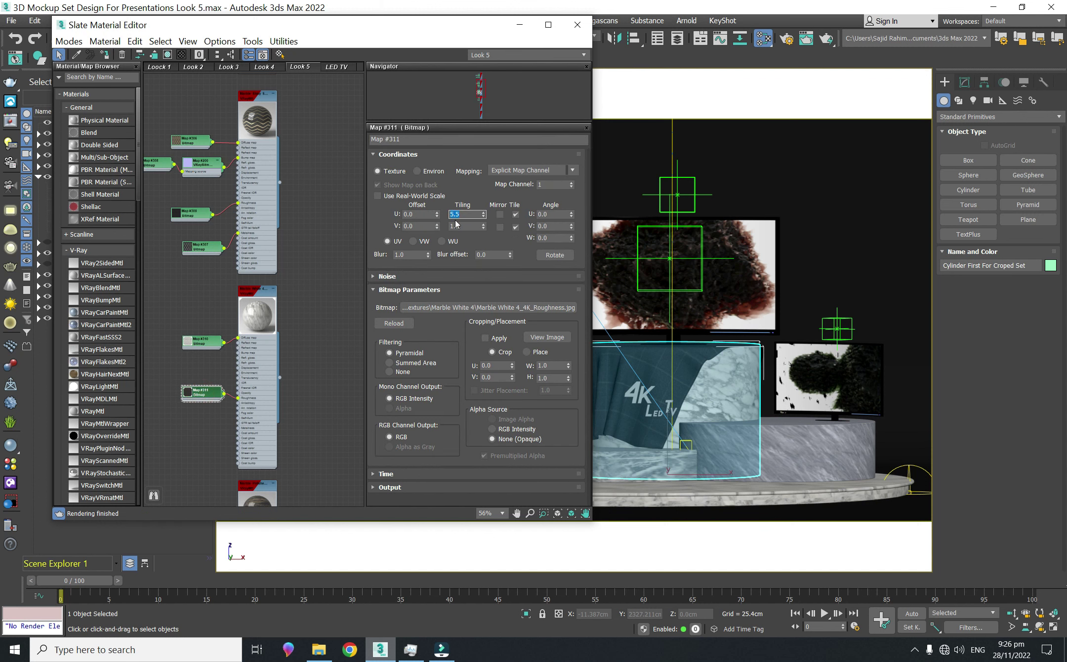
click(483, 223)
click(483, 229)
middle_drag(340, 278, 352, 244)
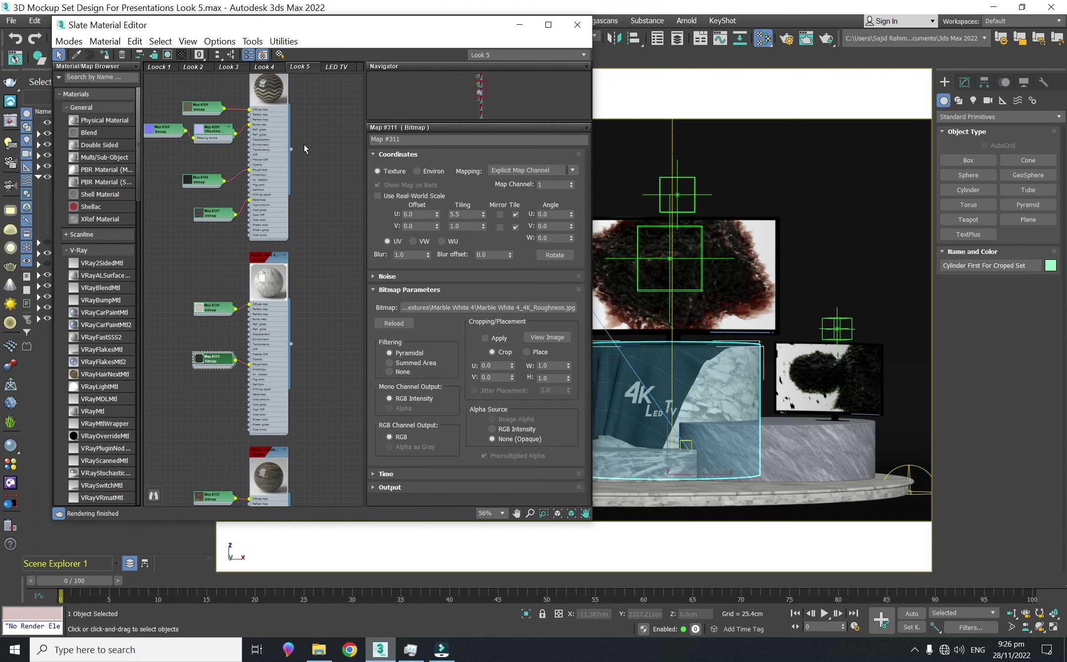
mouse_move(396, 31)
mouse_down()
mouse_move(335, 92)
mouse_move(370, 68)
mouse_up()
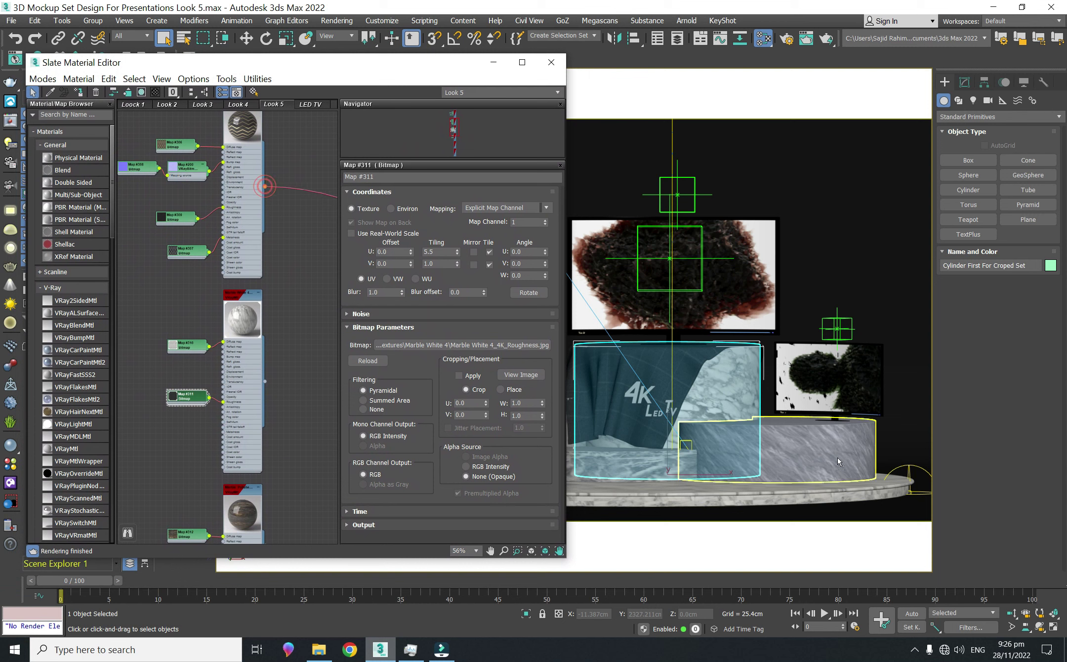
scroll(310, 244, up, 3)
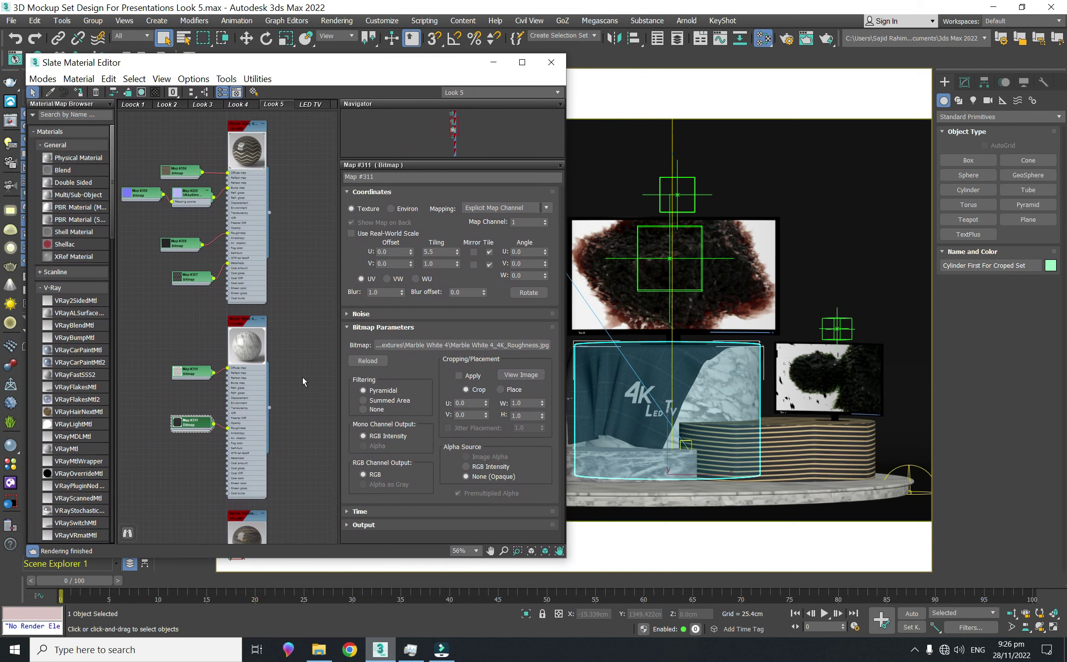
scroll(303, 377, down, 3)
scroll(301, 346, down, 2)
scroll(301, 310, down, 2)
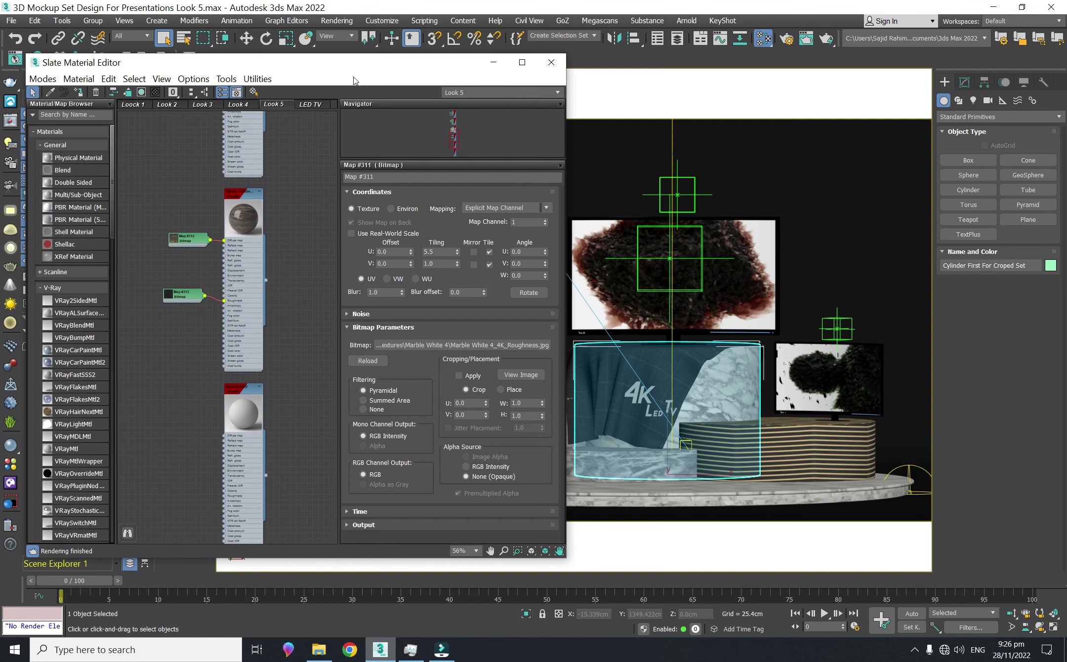
Assign the polished brown marble to the left cylinder as 'Marble Polished Brown Look 5'
drag(354, 78, 287, 88)
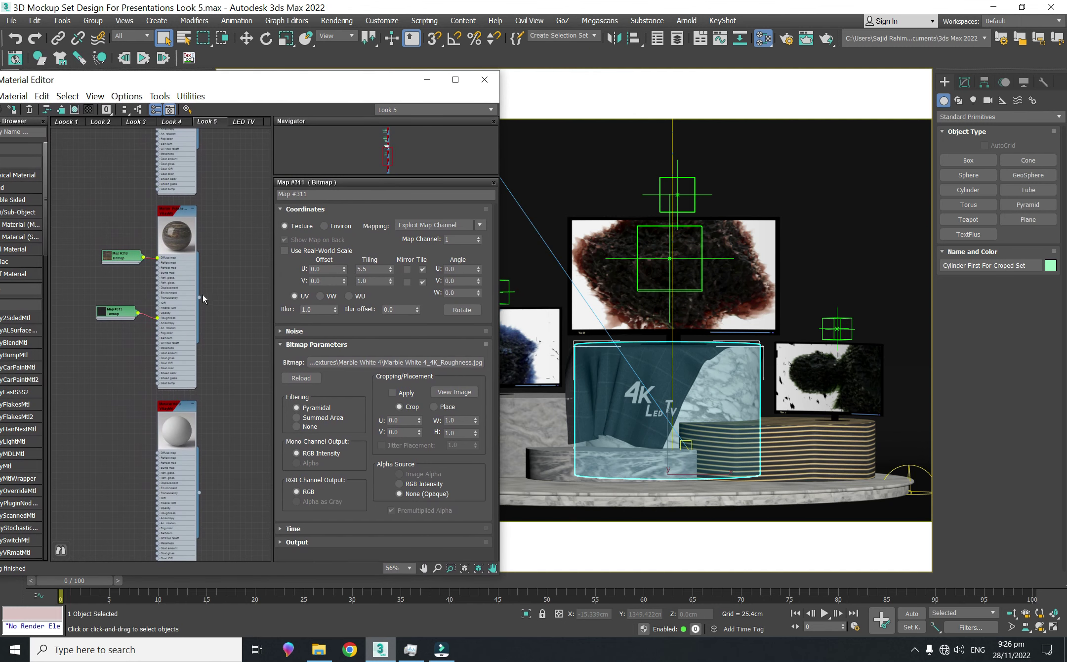
click(205, 298)
drag(198, 297, 528, 423)
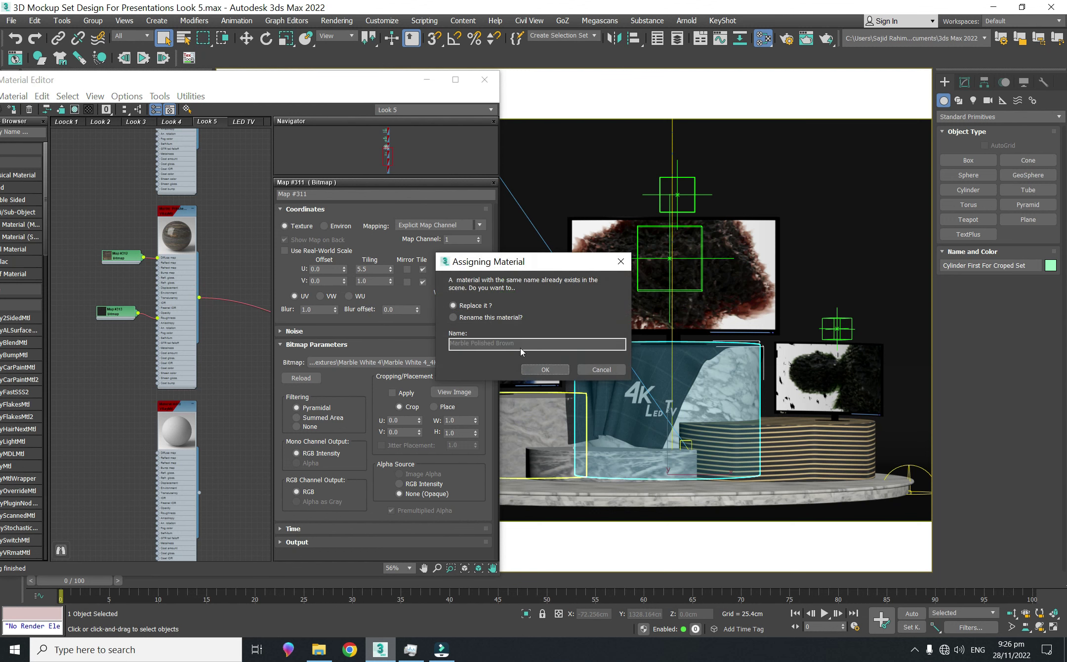
click(496, 318)
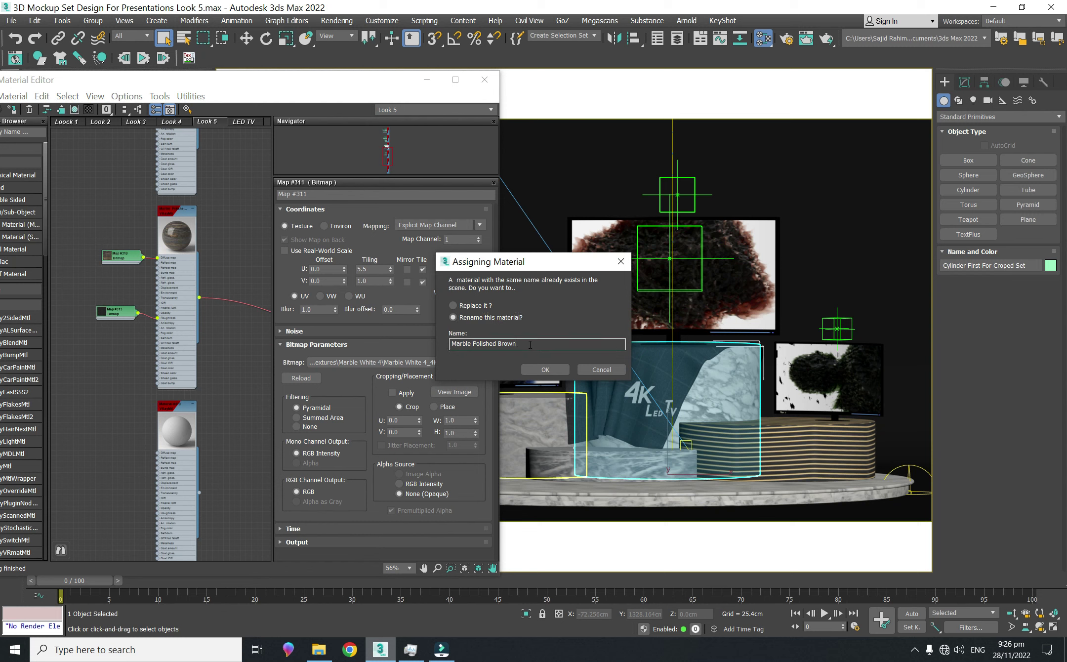
click(530, 345)
text(Look 5)
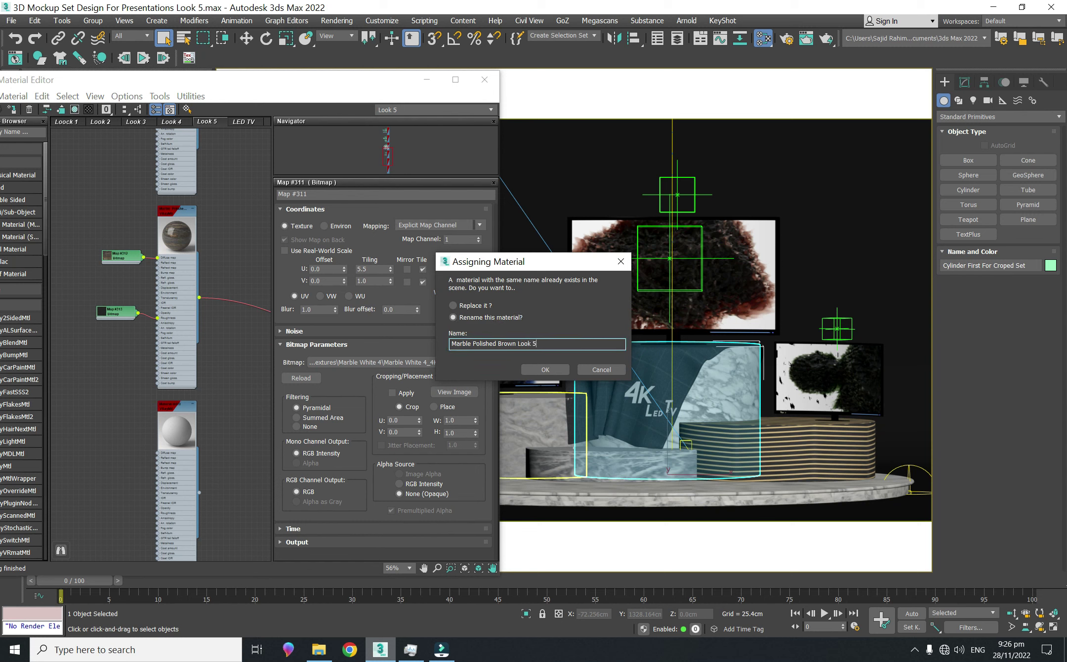
click(544, 369)
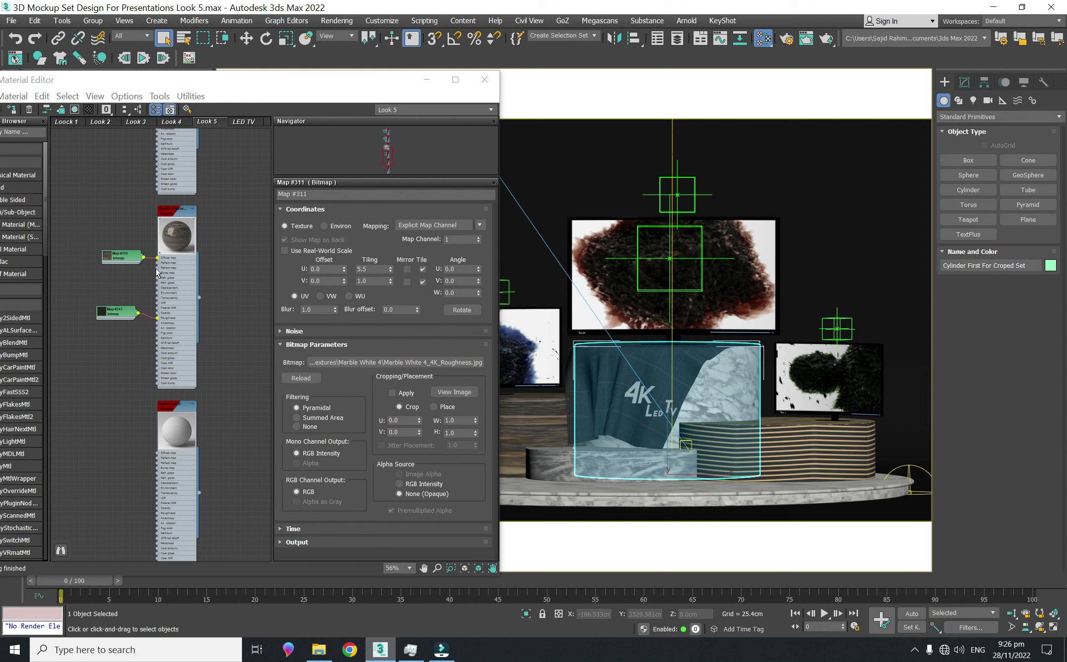
Set U tiling to 4.5 on bitmaps Map #312 and Map #313, then deselect the cylinder
double_click(121, 256)
drag(390, 262, 391, 247)
mouse_move(375, 80)
mouse_down()
mouse_move(282, 79)
mouse_move(328, 85)
mouse_up()
drag(340, 272, 340, 283)
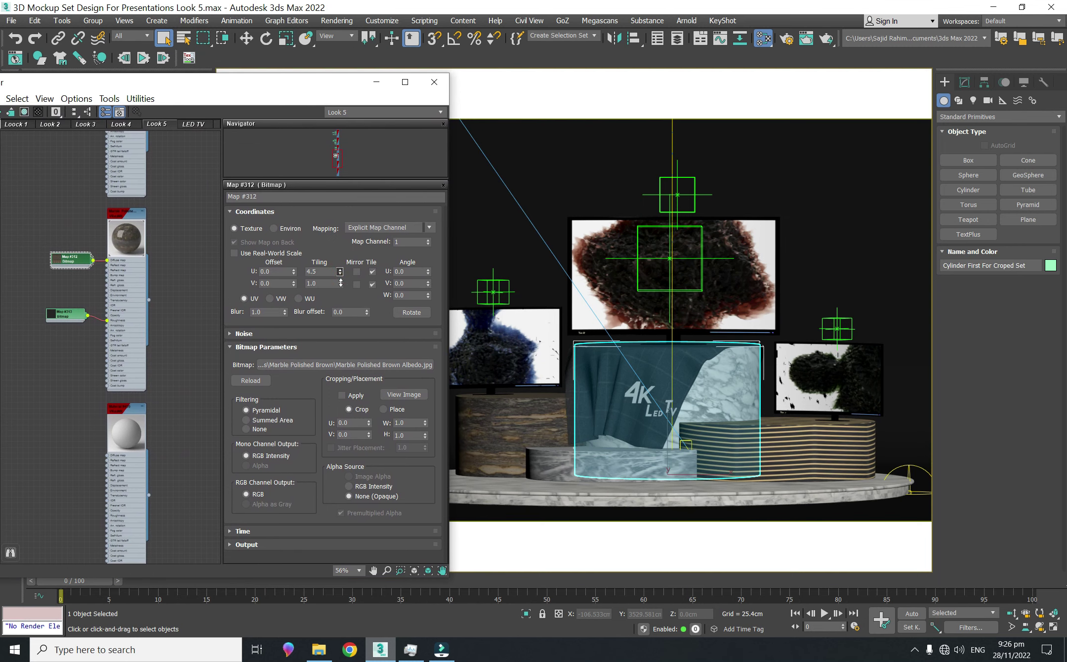
middle_drag(183, 391, 201, 360)
click(89, 286)
double_click(309, 271)
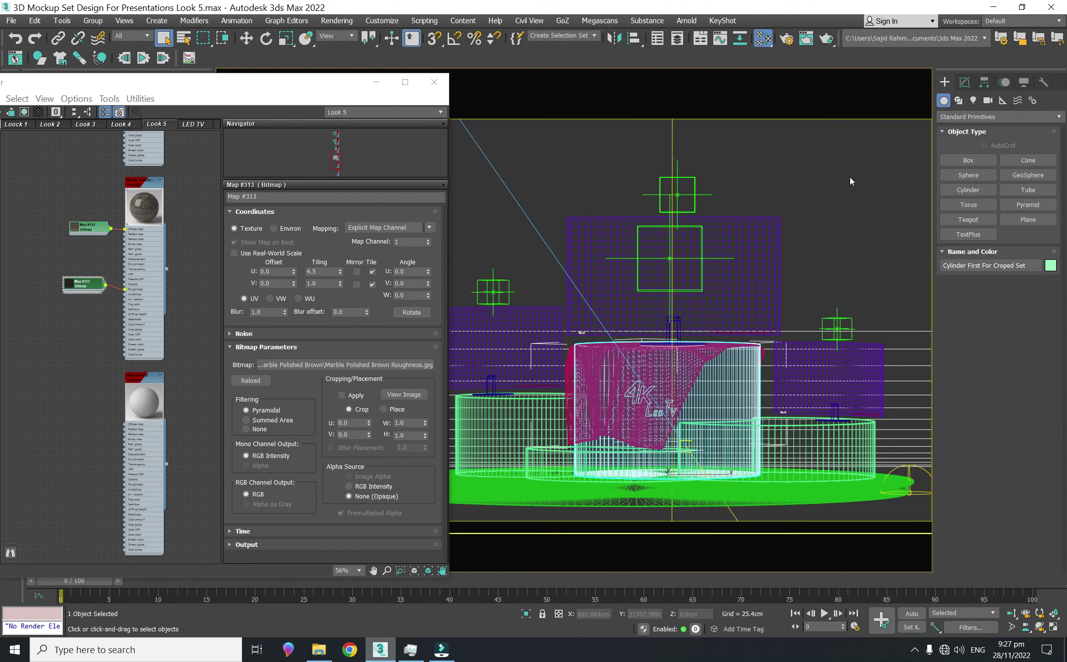
click(850, 177)
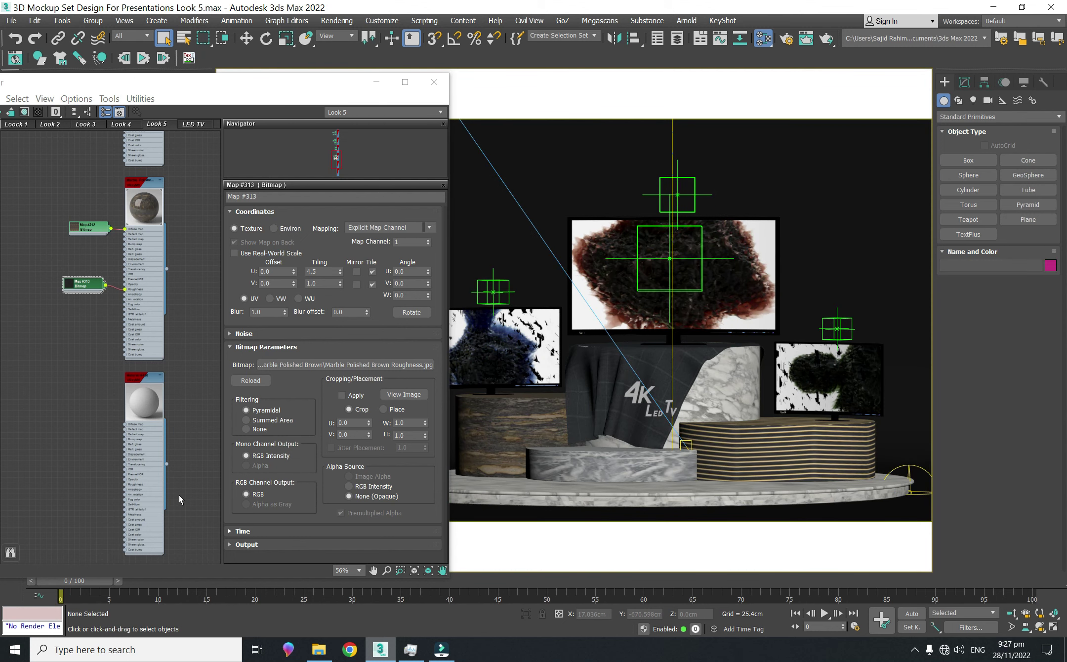
Wire the black tile marble material onto the round base ring of the stage
scroll(181, 419, down, 2)
mouse_move(183, 418)
middle_down()
mouse_move(195, 473)
mouse_move(197, 396)
middle_up()
middle_drag(196, 200, 181, 316)
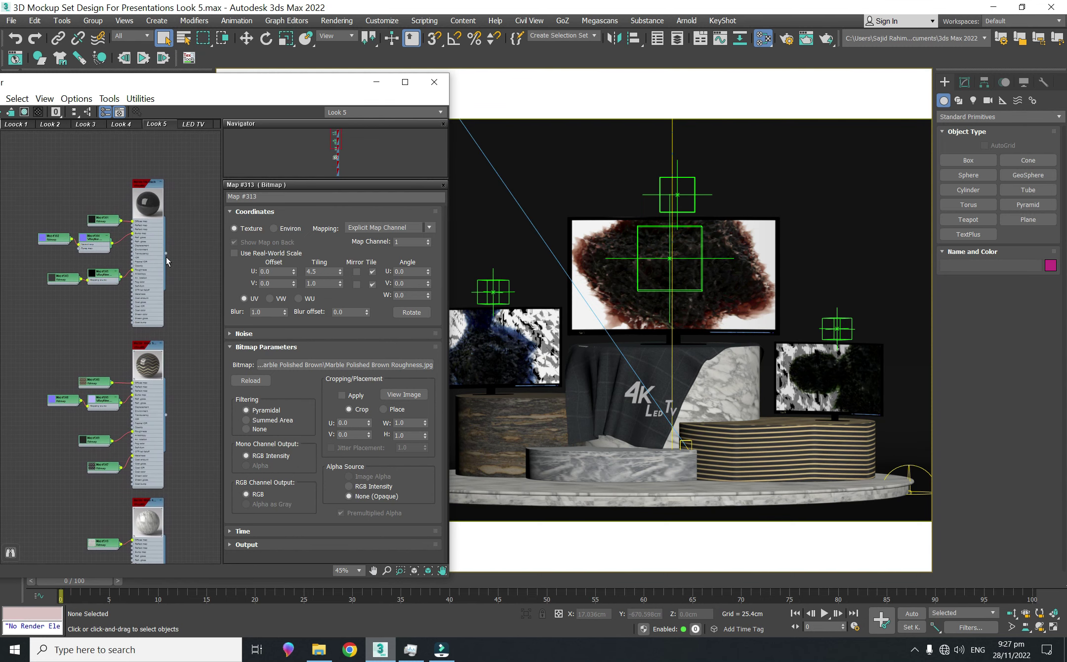
drag(187, 270, 521, 495)
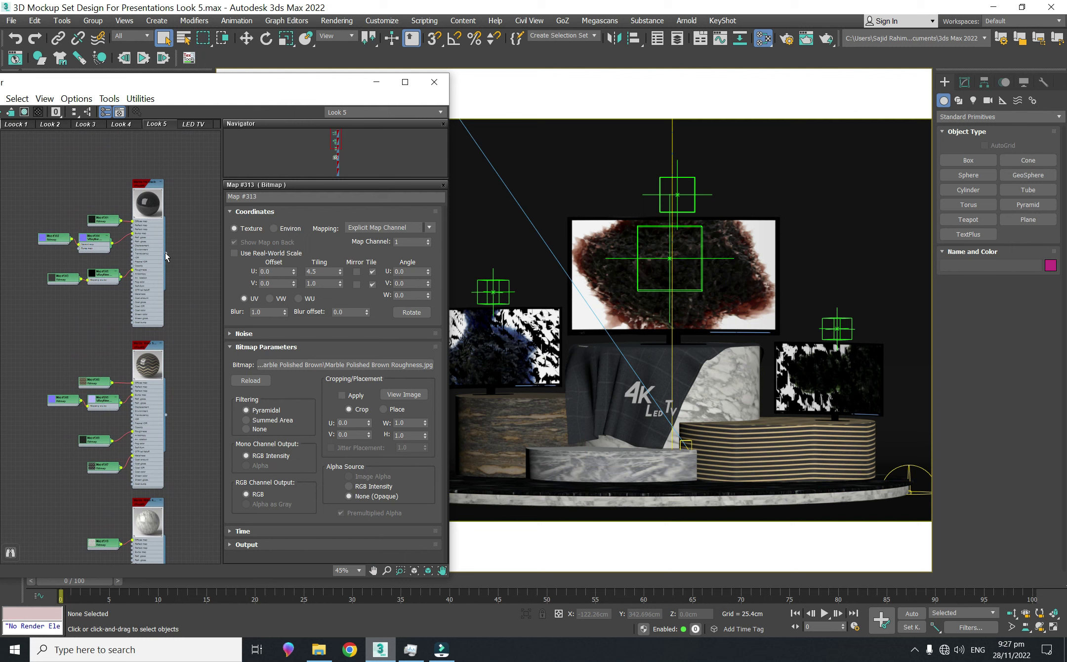
drag(166, 253, 561, 503)
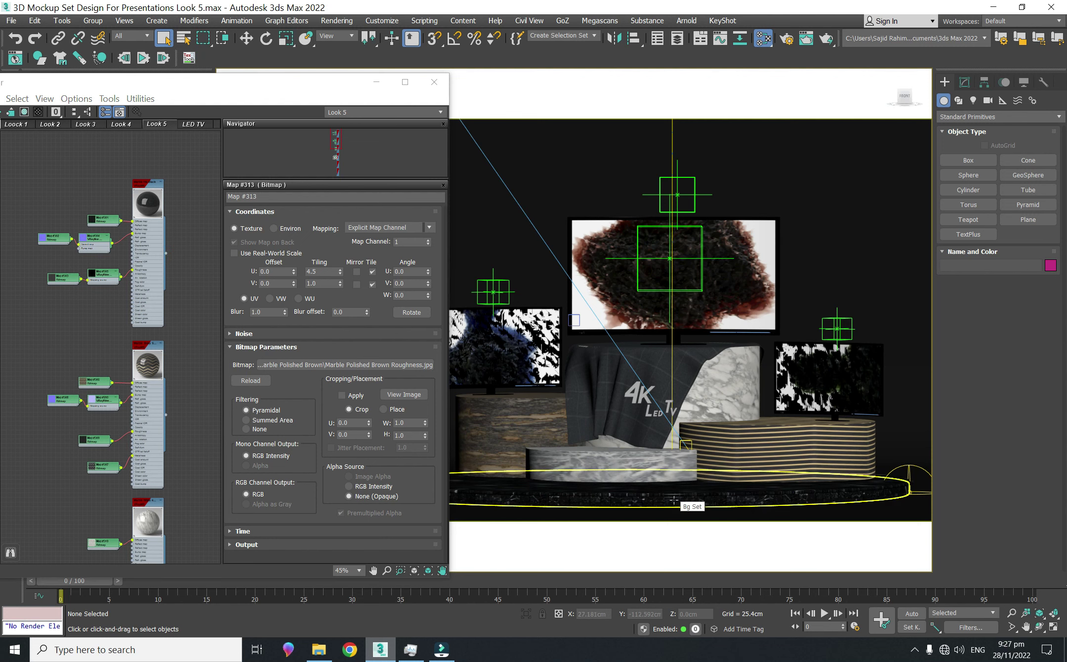
Switch to perspective view and zoom in on the base ring's dark tiled edge
key(p)
scroll(693, 480, down, 5)
scroll(693, 480, up, 5)
scroll(677, 410, up, 5)
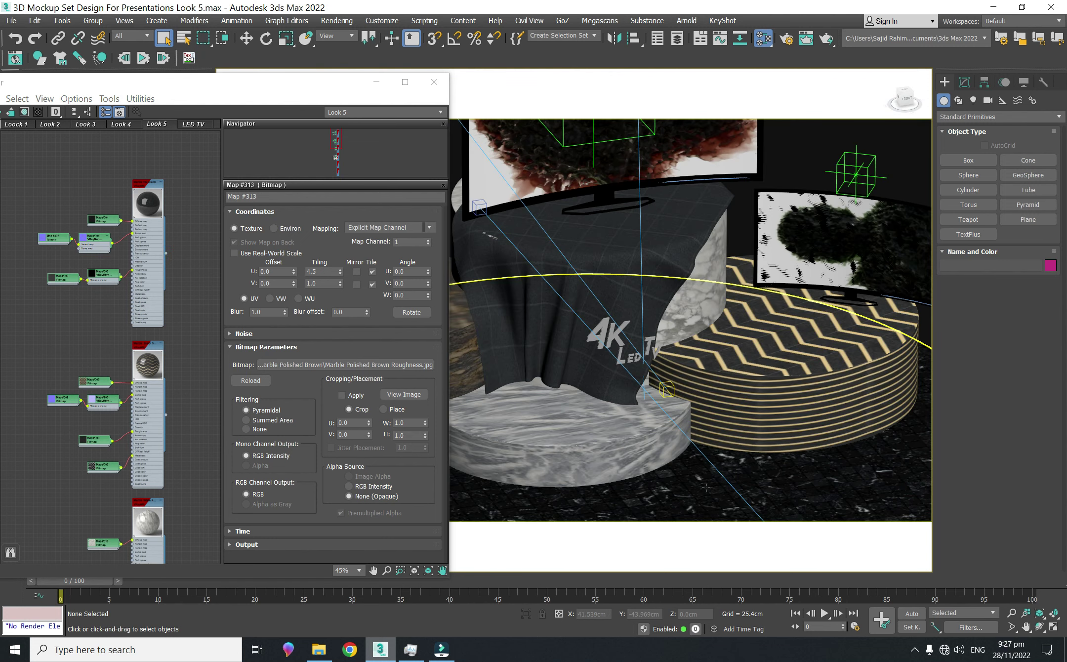
scroll(658, 321, up, 3)
scroll(692, 408, up, 3)
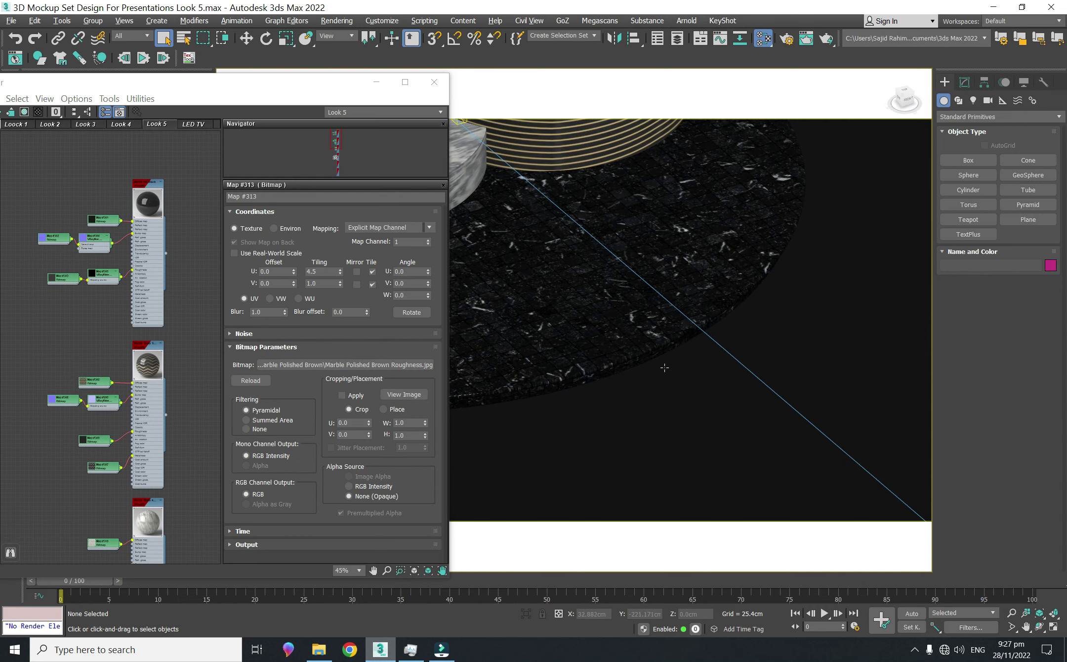
scroll(676, 296, down, 4)
middle_drag(662, 287, 767, 309)
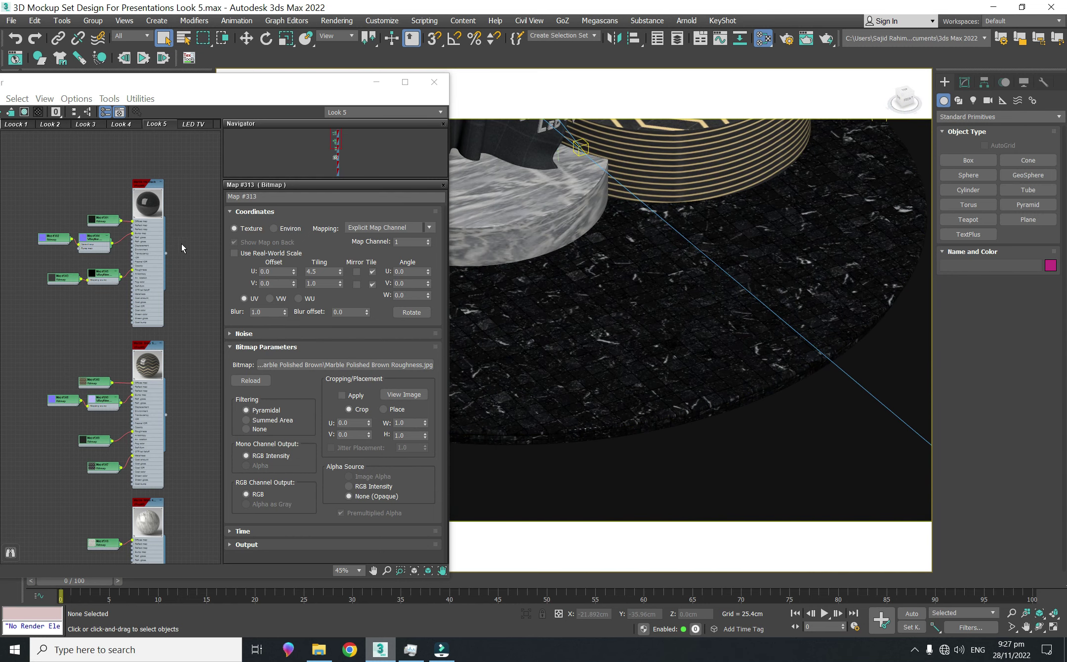
Inspect the black tile marble's maps: Map #302, Map #301 and the VRayNormalMap
double_click(55, 241)
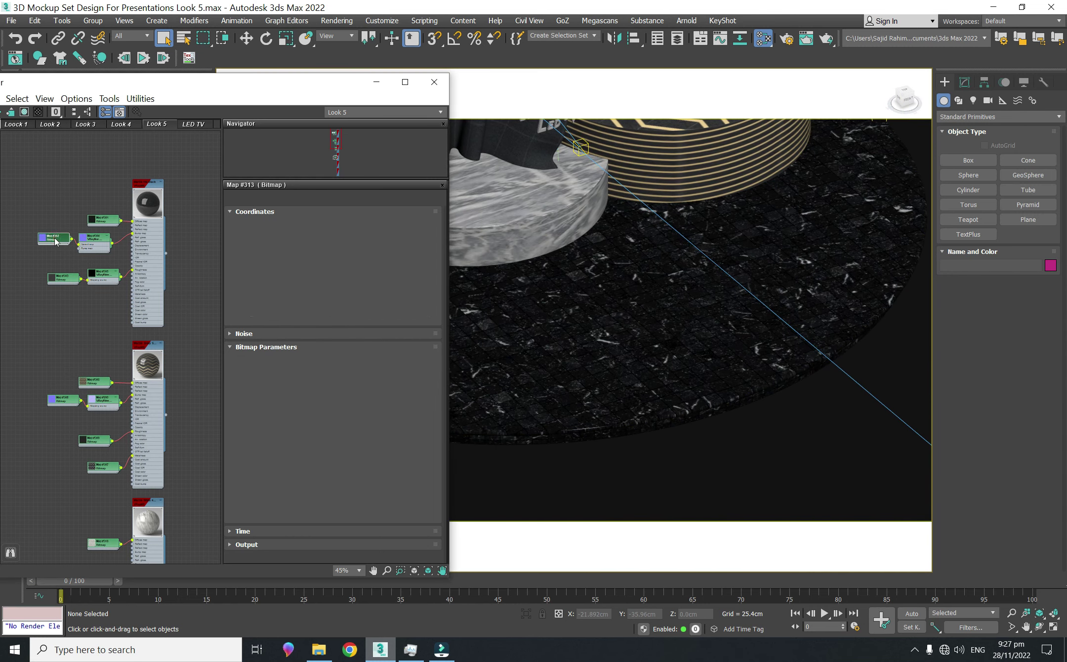
double_click(103, 225)
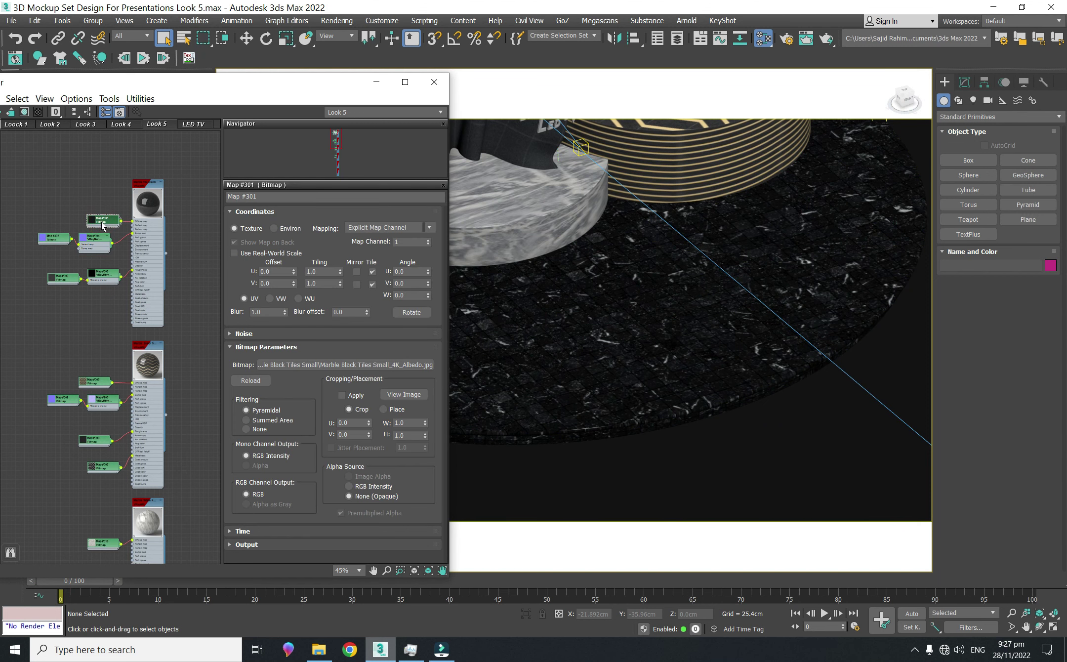
double_click(63, 243)
double_click(63, 278)
double_click(94, 242)
click(191, 272)
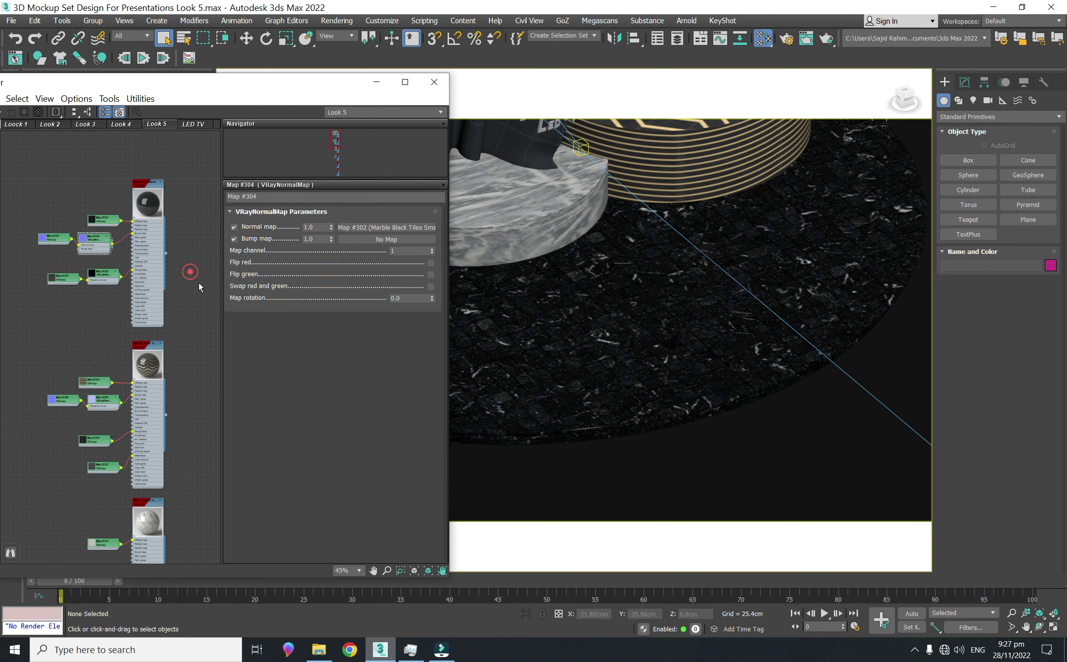
Orbit and zoom back to a level front view of the whole stage
mouse_move(726, 347)
alt+middle_down()
mouse_move(739, 362)
mouse_move(680, 328)
alt+middle_up()
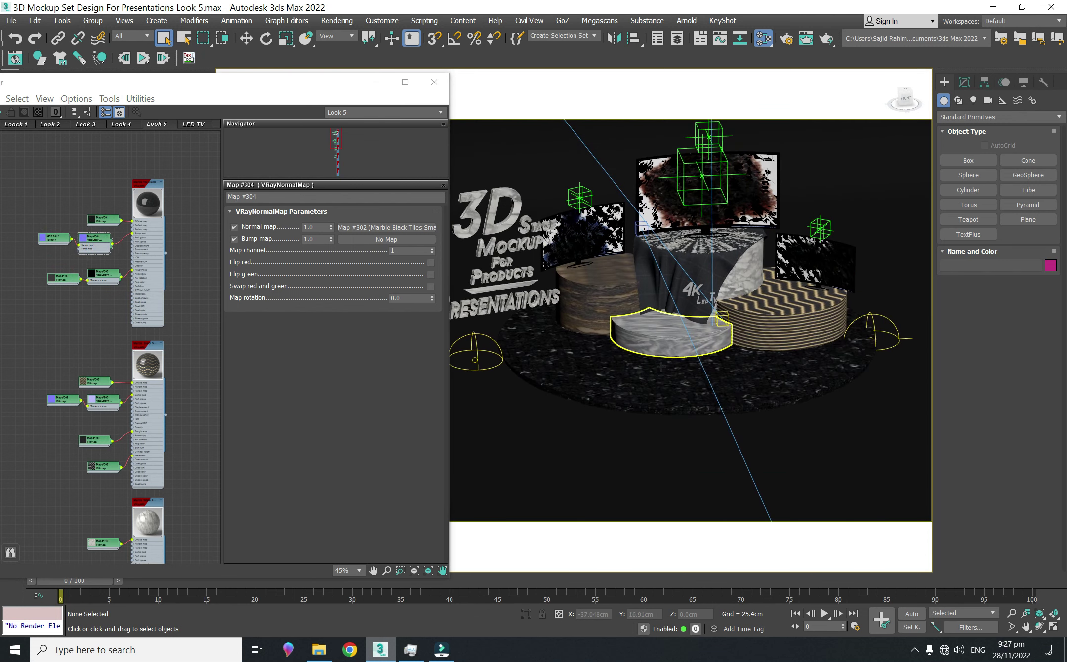
scroll(680, 345, up, 5)
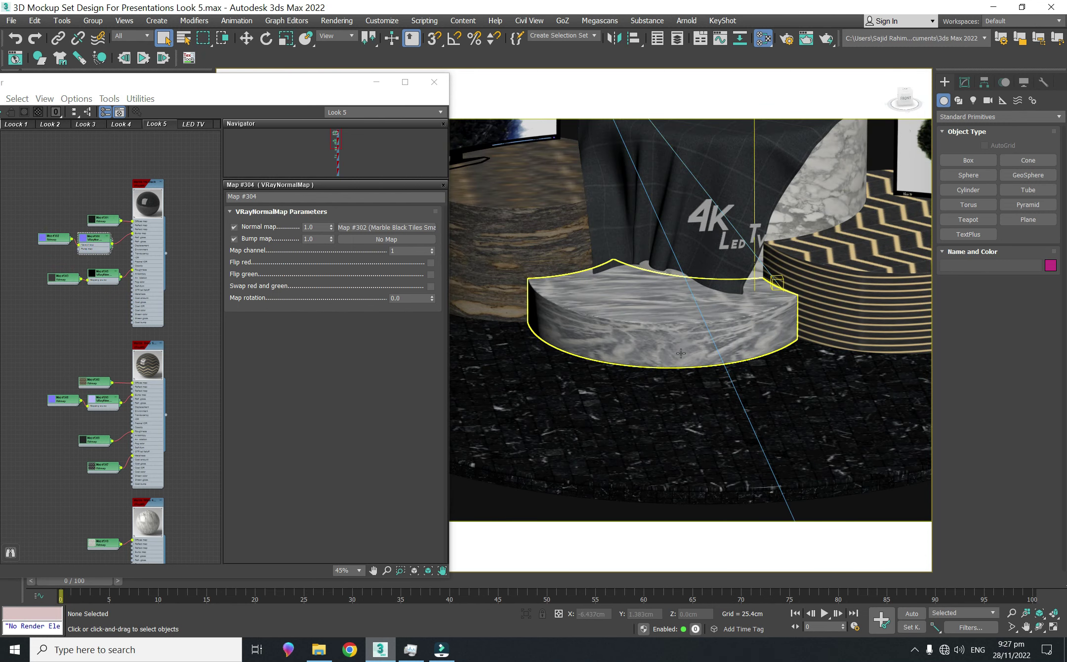
scroll(680, 353, down, 3)
alt+middle_drag(754, 396, 699, 358)
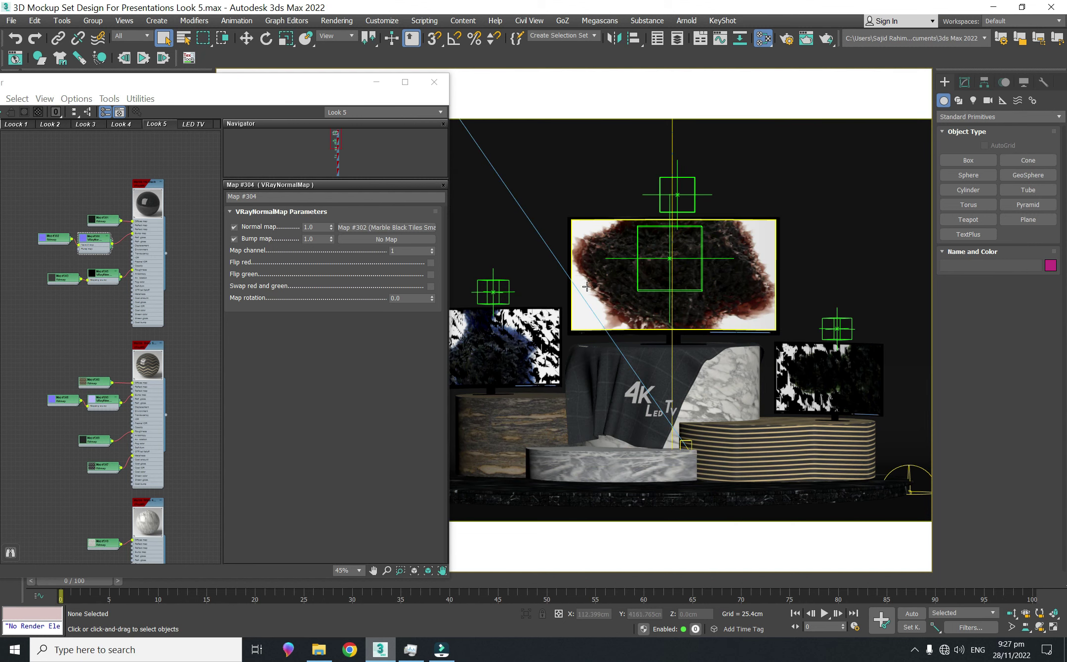
scroll(192, 370, down, 5)
middle_drag(192, 370, 190, 240)
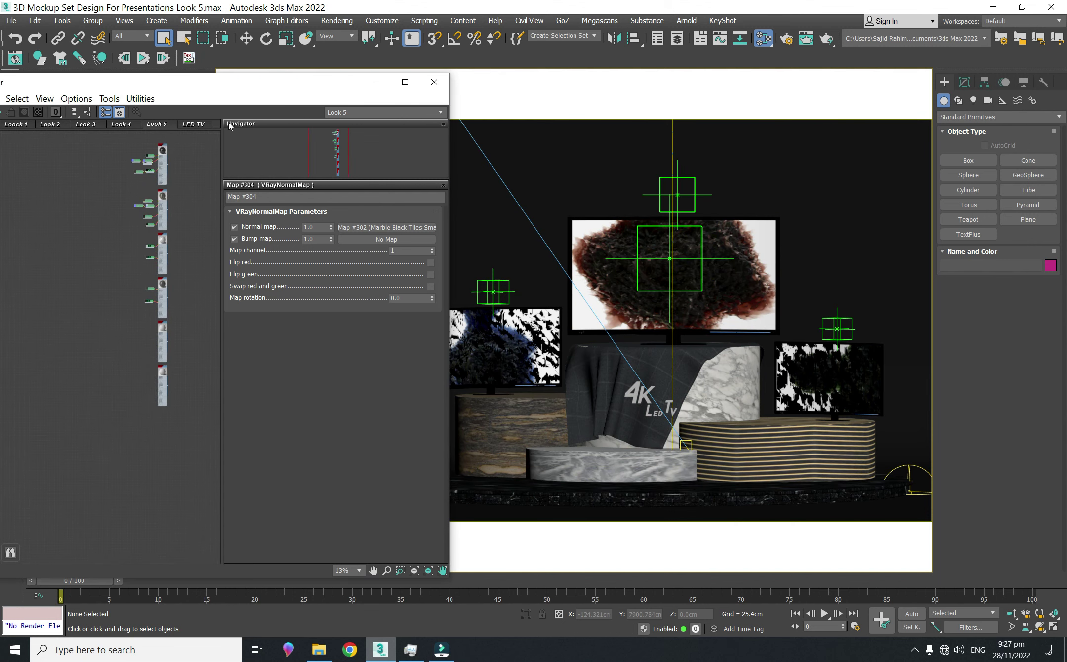
Move the Slate Material Editor aside and zoom its node view onto the material nodes
mouse_move(228, 94)
mouse_down()
mouse_move(805, 136)
mouse_move(895, 350)
mouse_move(708, 641)
mouse_move(724, 160)
mouse_move(739, 119)
mouse_move(759, 134)
mouse_up()
scroll(647, 413, up, 3)
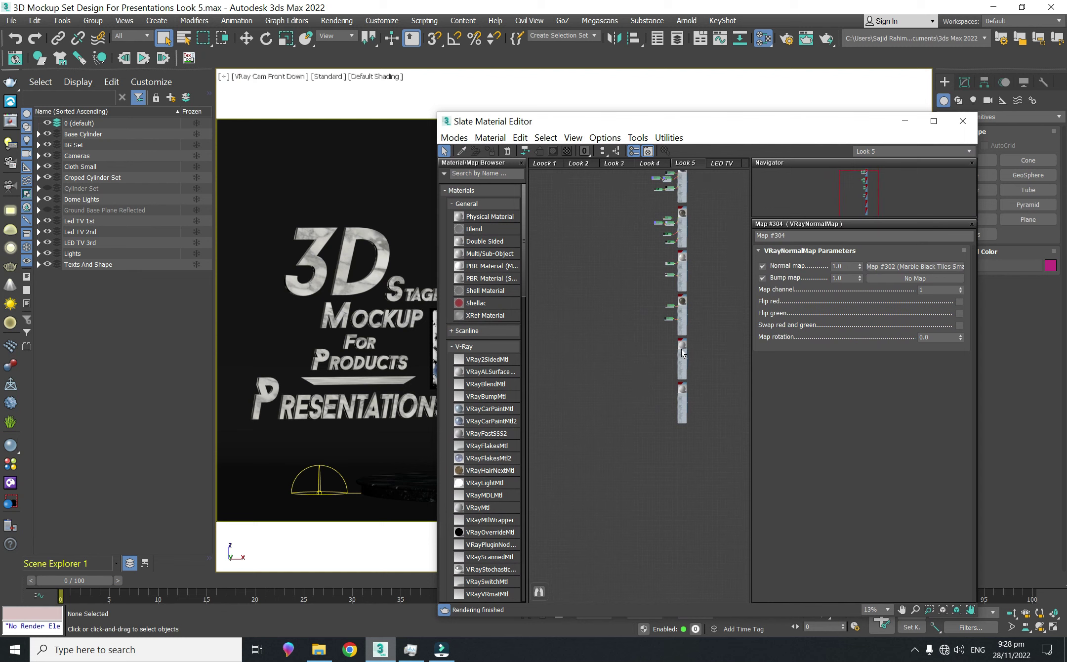
scroll(697, 399, up, 2)
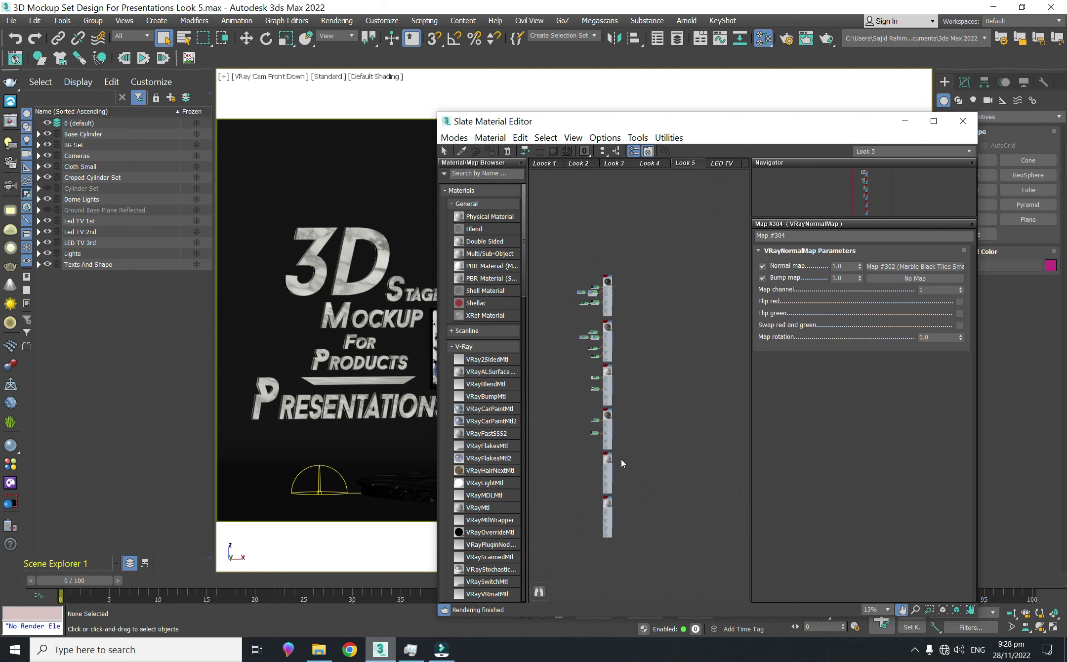
drag(684, 406, 568, 310)
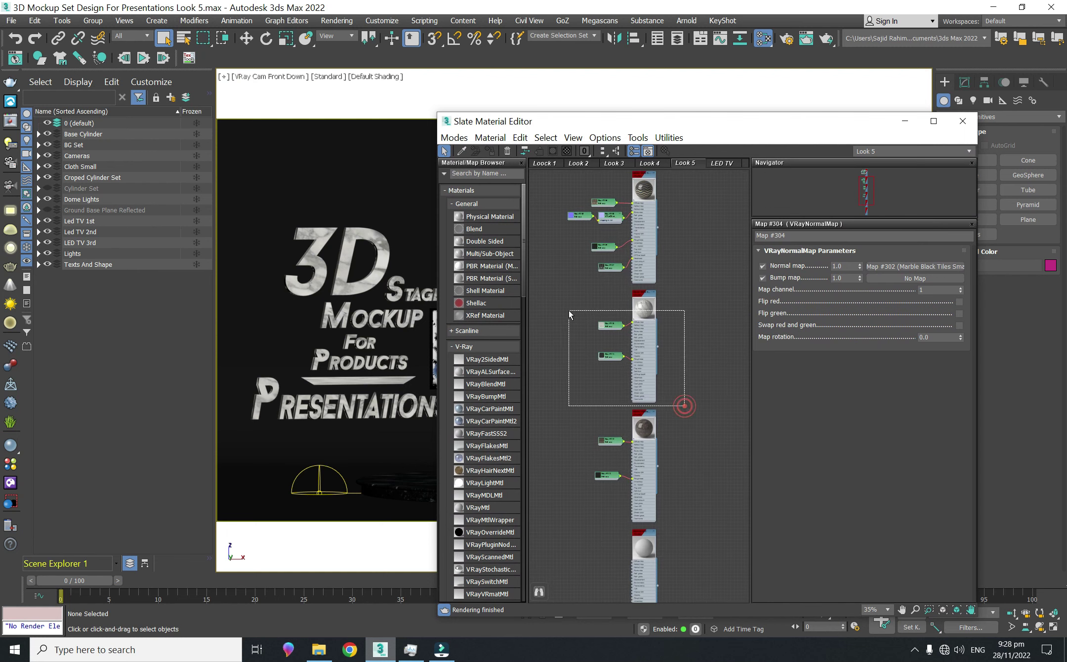
scroll(695, 416, down, 2)
middle_drag(697, 386, 674, 288)
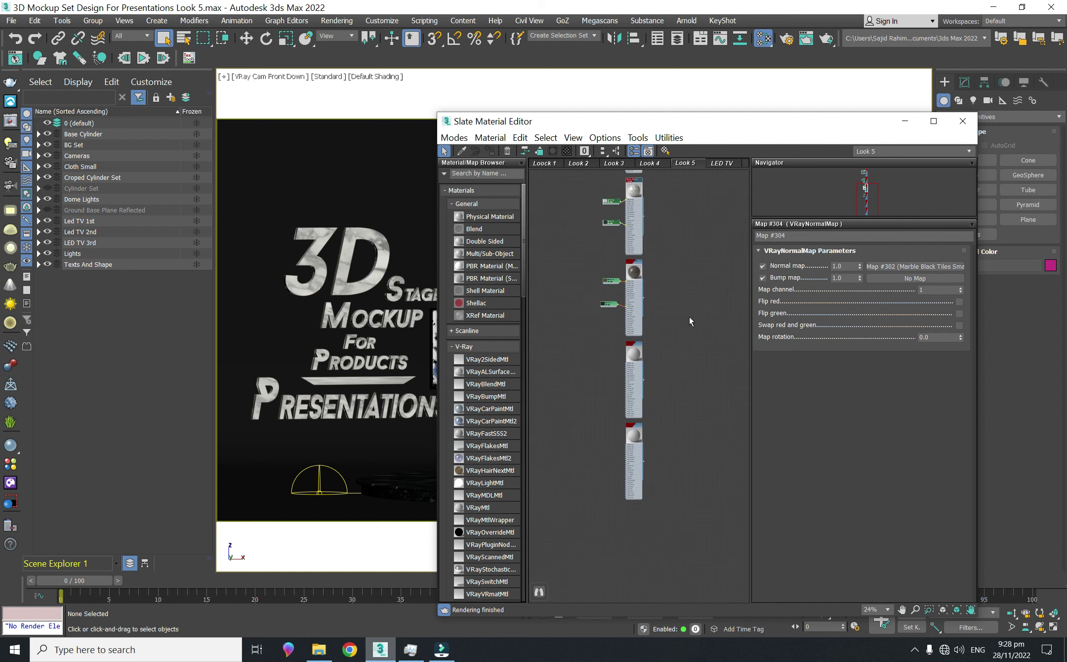
Pull out new Material #416, delete extra nodes and line up its two maps beside it
drag(639, 223, 596, 399)
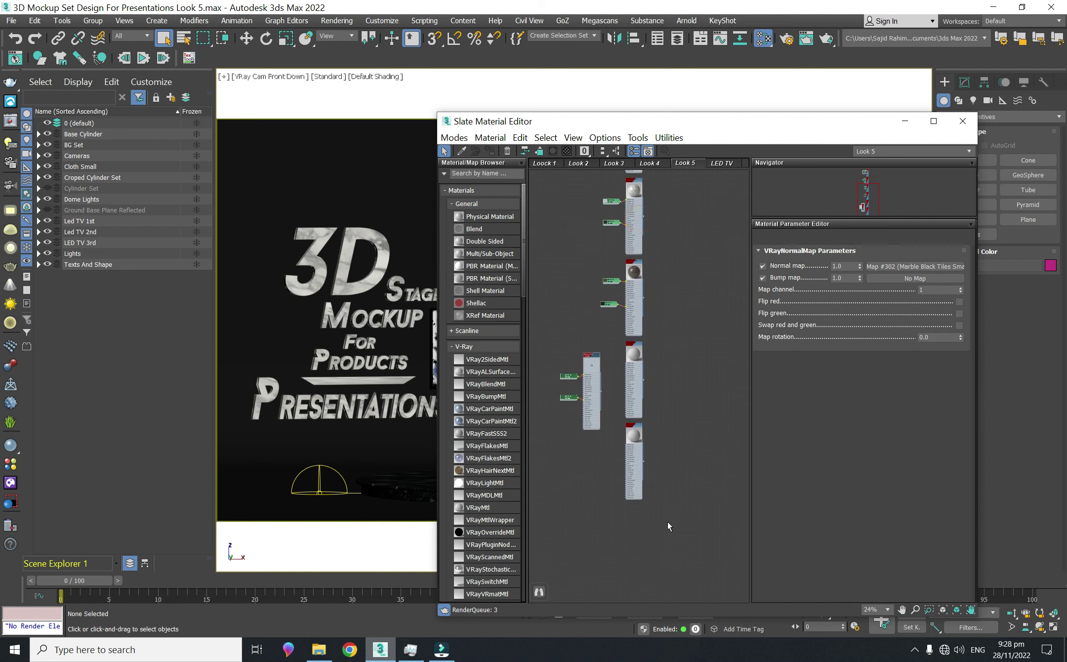
key(Delete)
click(594, 391)
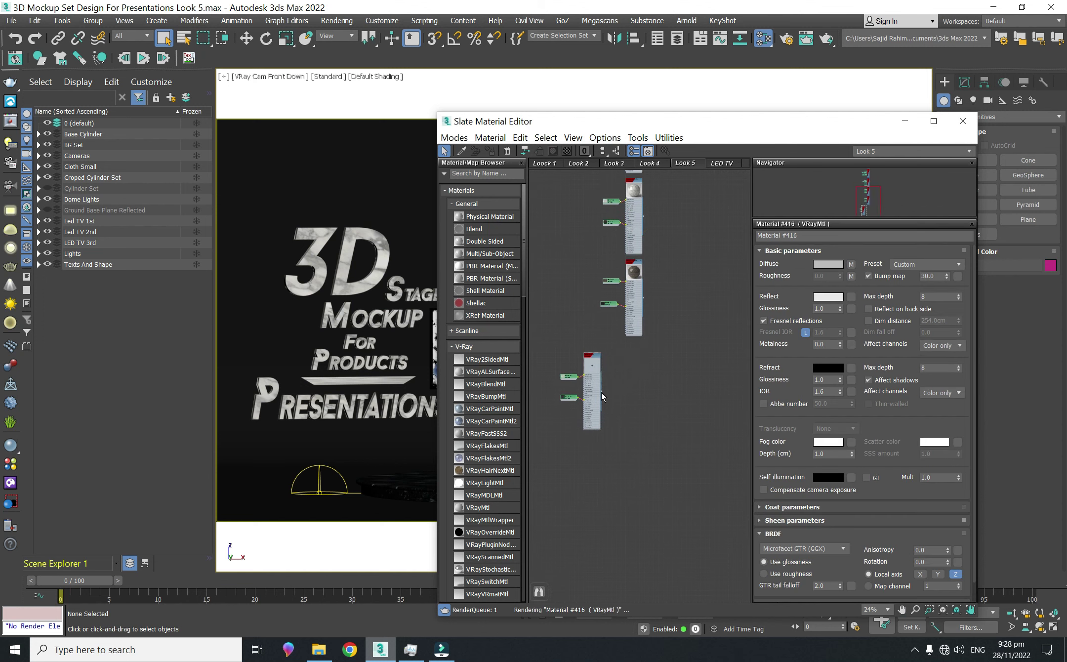
drag(594, 379, 633, 373)
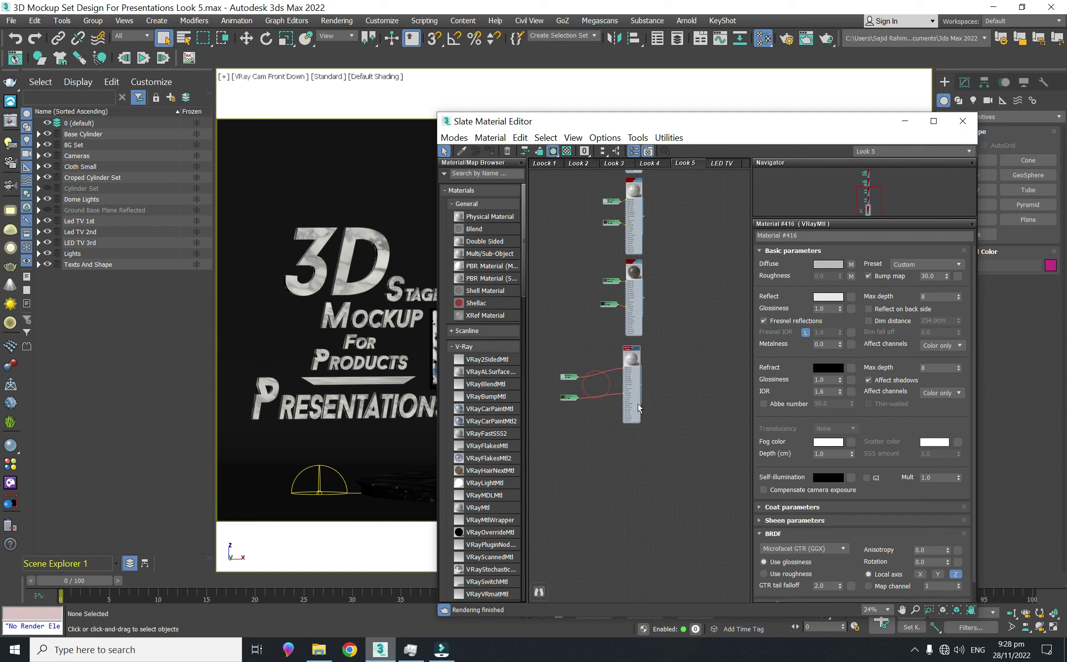
drag(566, 376, 610, 366)
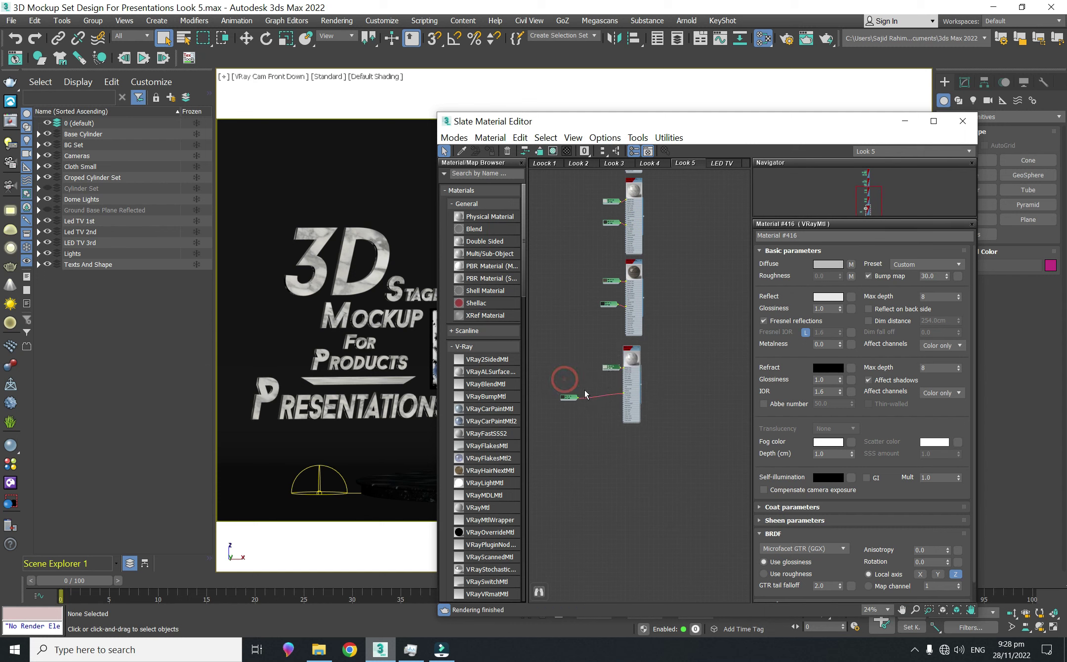
drag(566, 398, 609, 390)
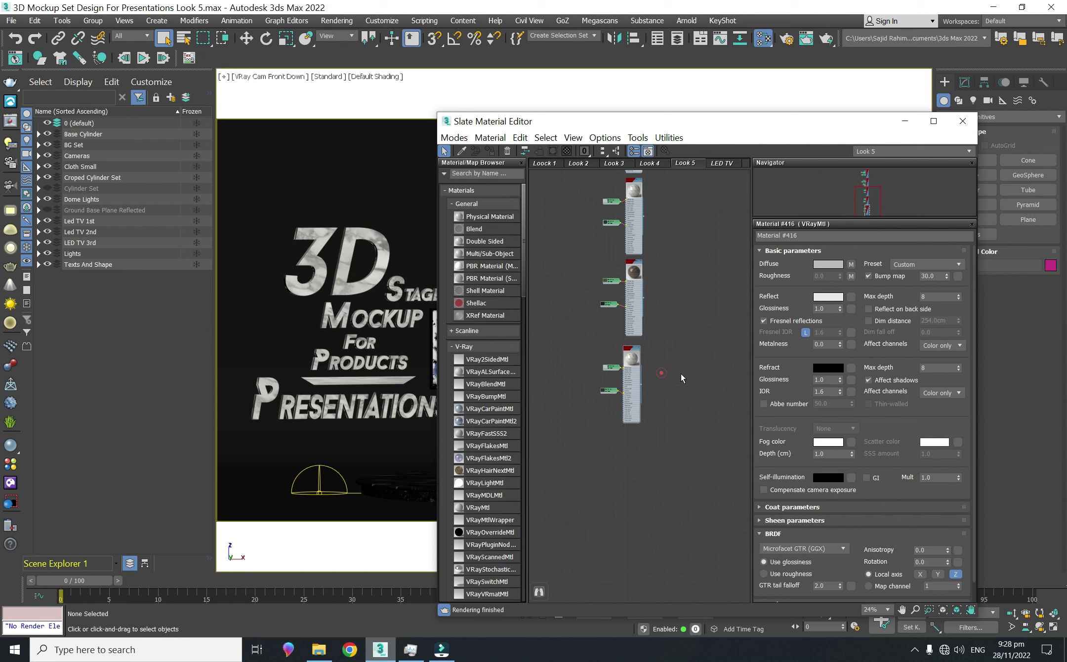
middle_drag(661, 373, 634, 393)
middle_drag(611, 217, 627, 250)
click(597, 280)
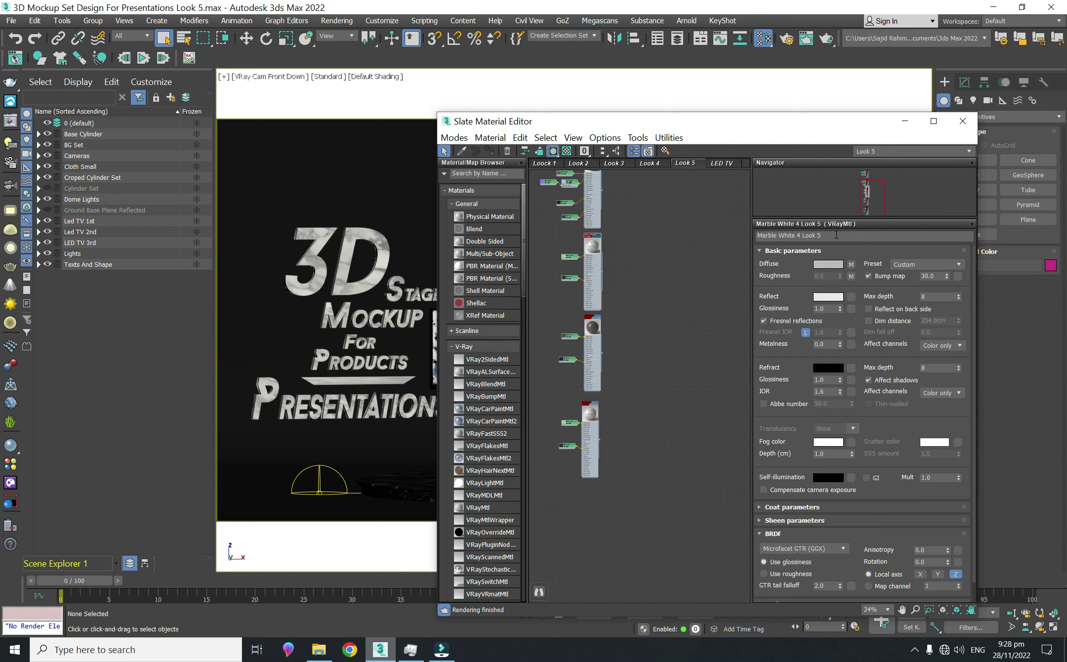
Name Material #416 by pasting the copied Marble White 4 Look 5 name
click(835, 235)
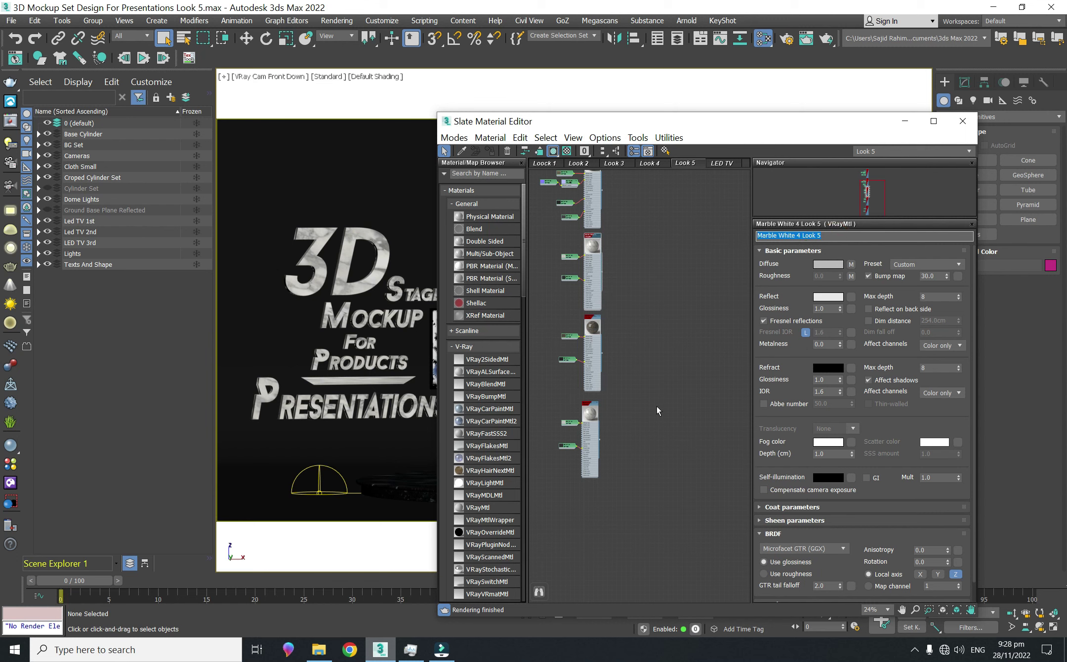
click(597, 437)
text(Text)
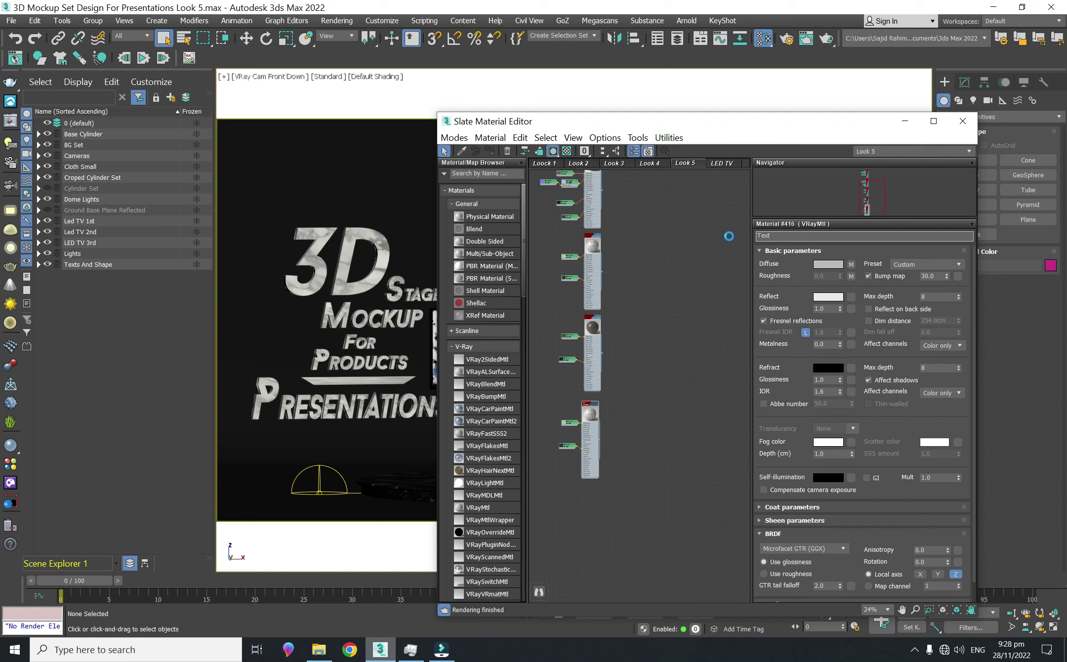
key(ctrl+v)
key(Return)
Apply Text Marble White 4 Look 5 to the 3D title text and close the Slate editor
middle_drag(623, 434, 640, 421)
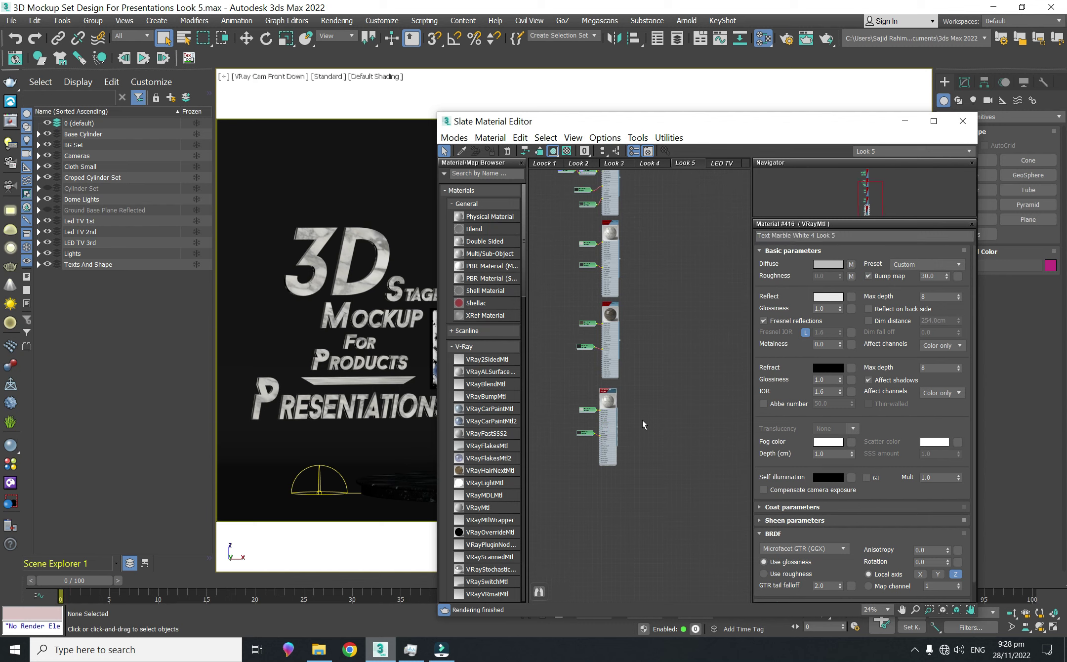
drag(645, 352, 340, 267)
drag(344, 264, 344, 265)
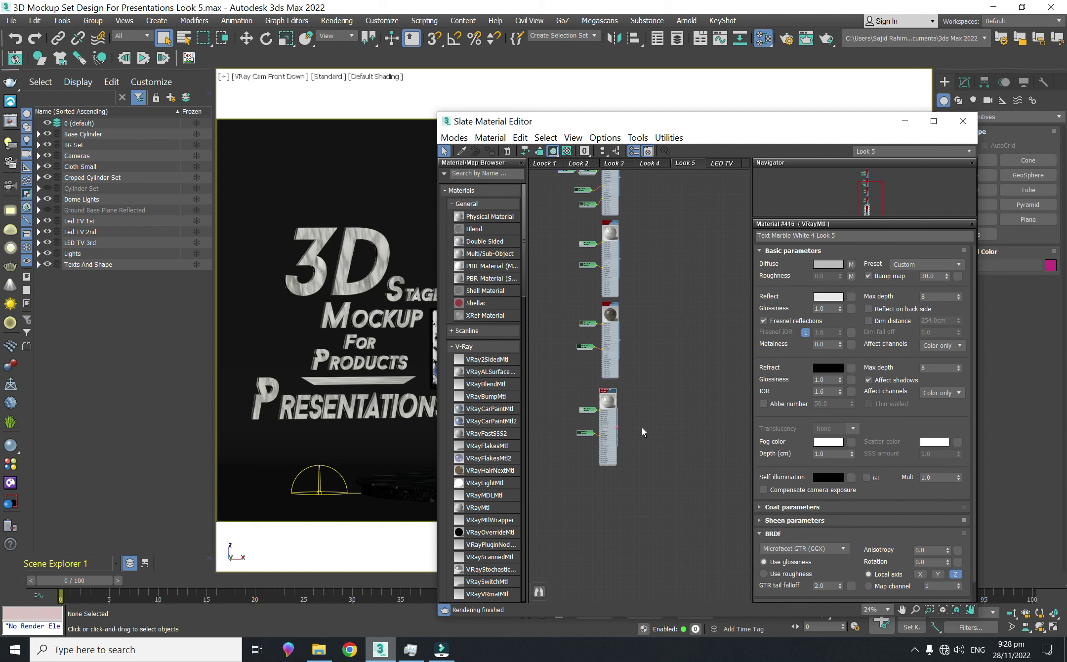
key(z)
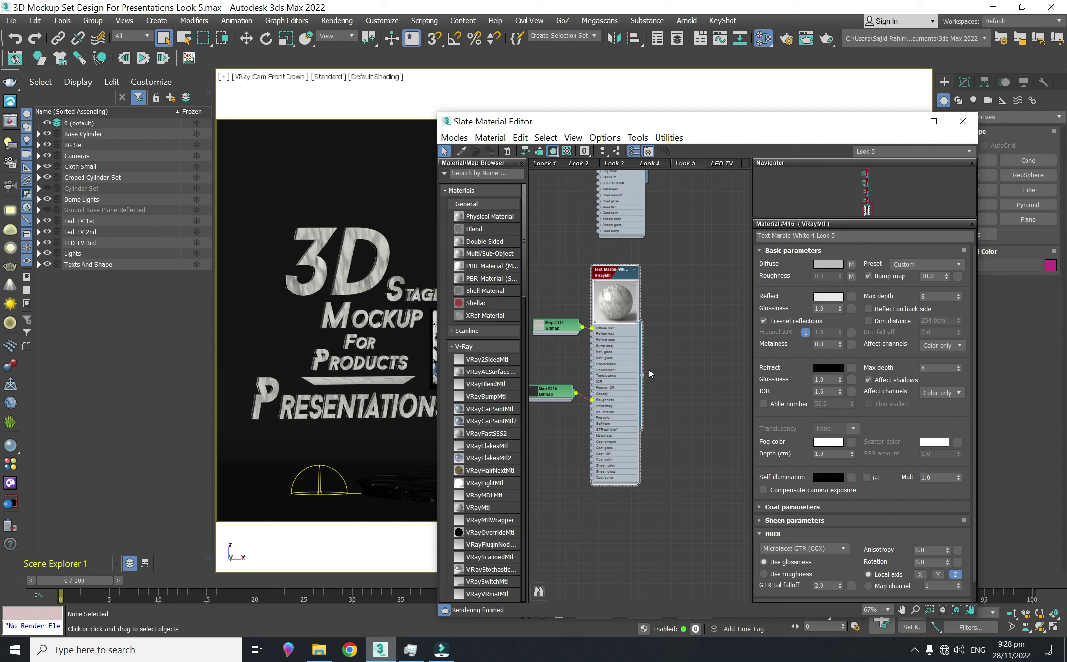
click(962, 121)
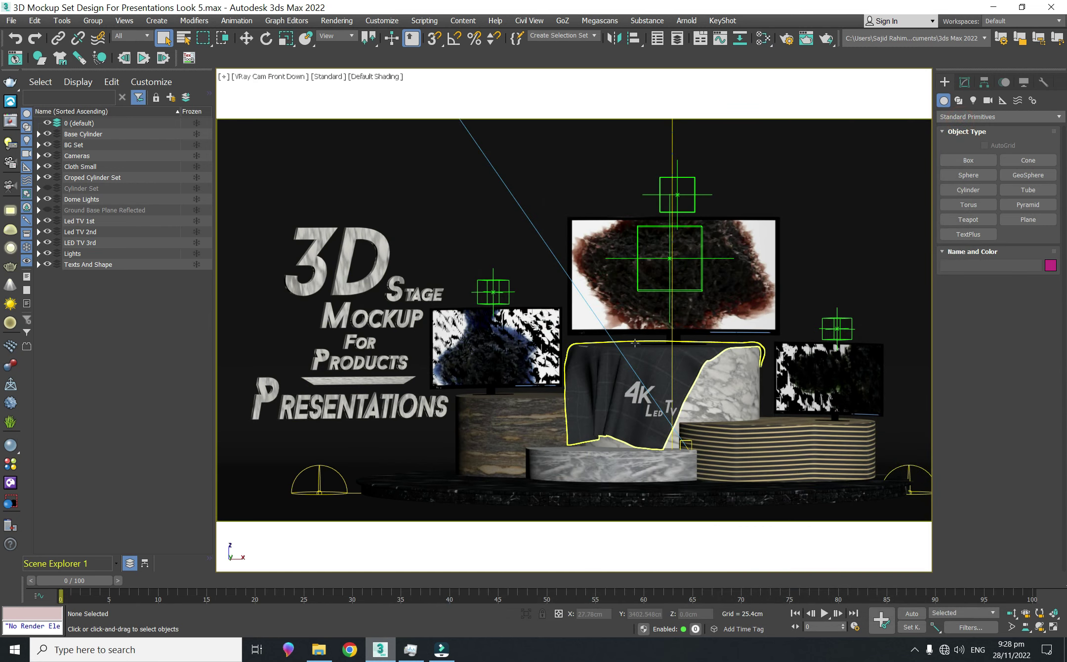
Render the stage in the V-Ray Frame Buffer and close it once finished
click(826, 39)
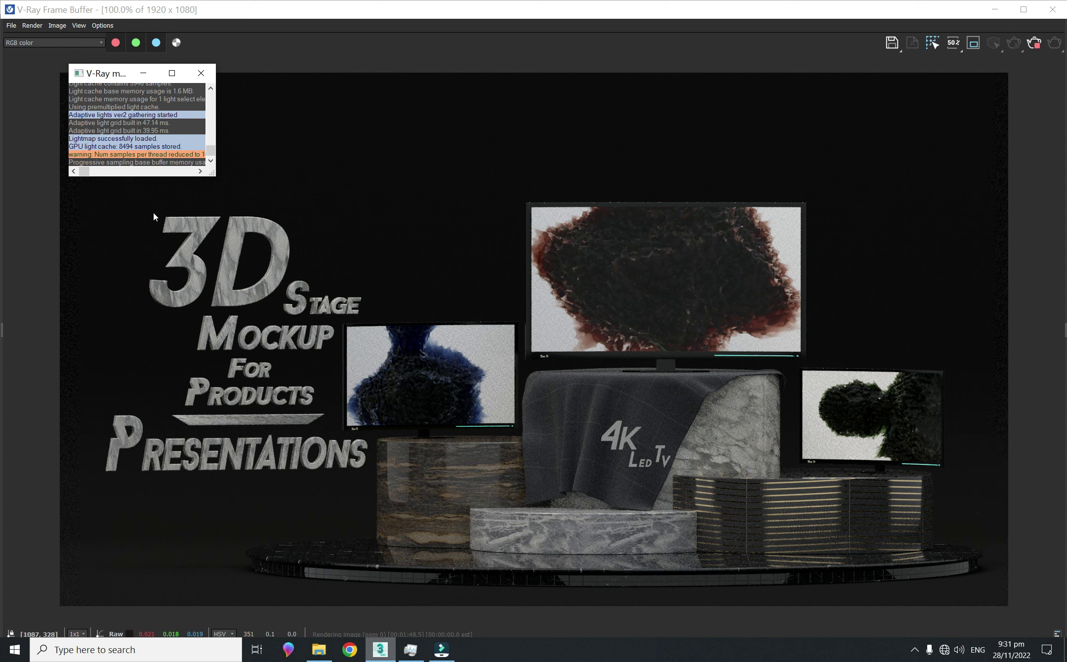
click(1035, 42)
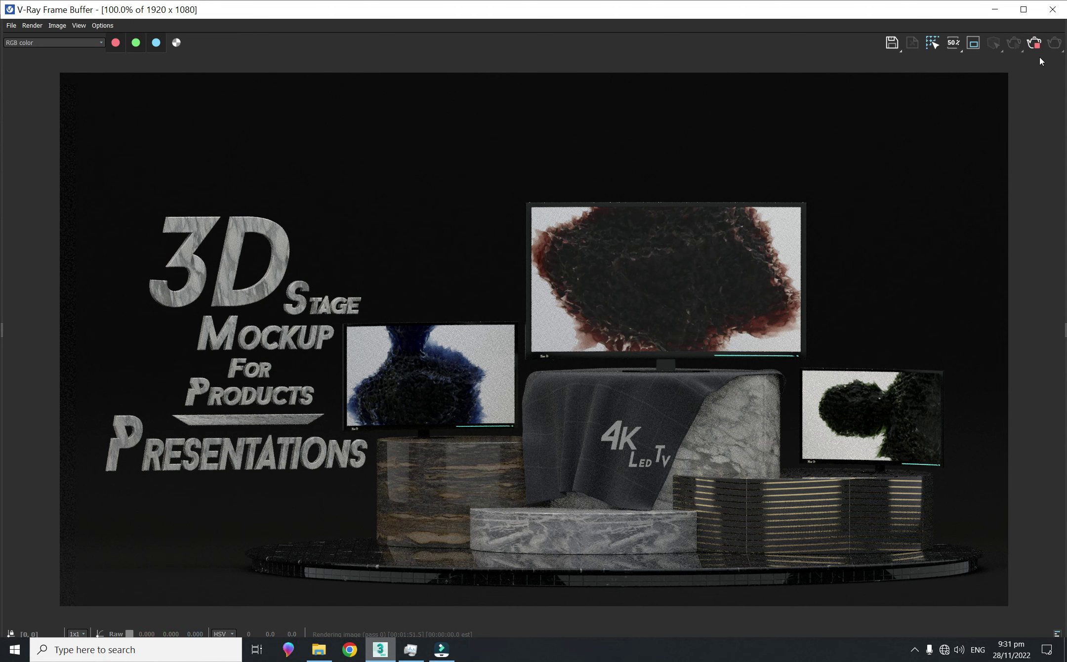
click(1052, 9)
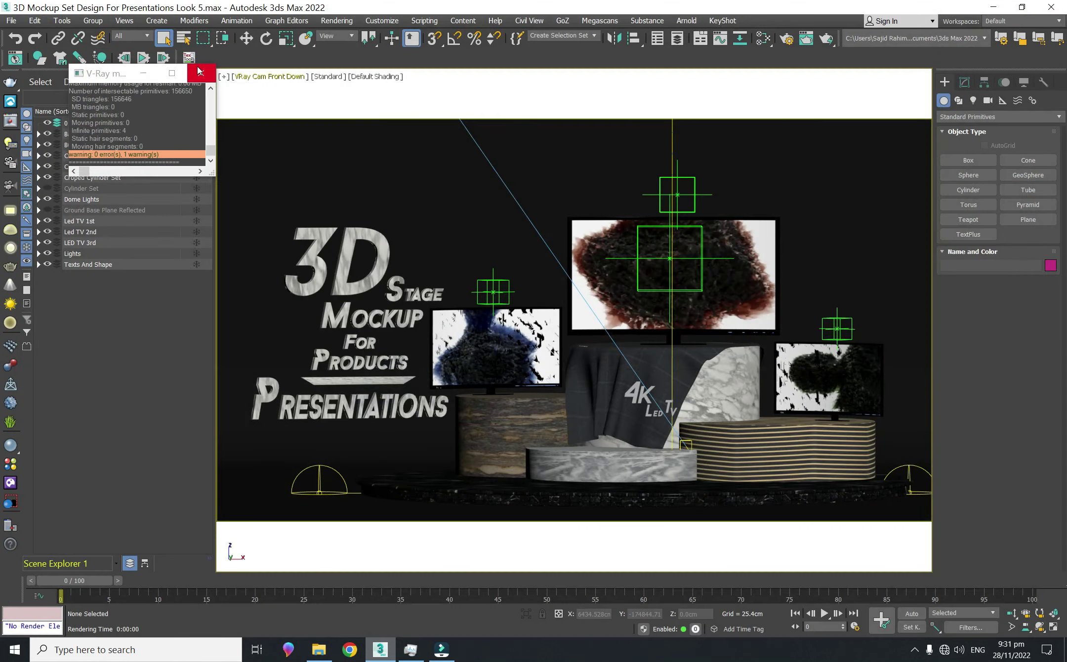
Reopen the material editor and bring up the Marble Shiny Strips material's parameters
click(200, 72)
click(313, 245)
key(m)
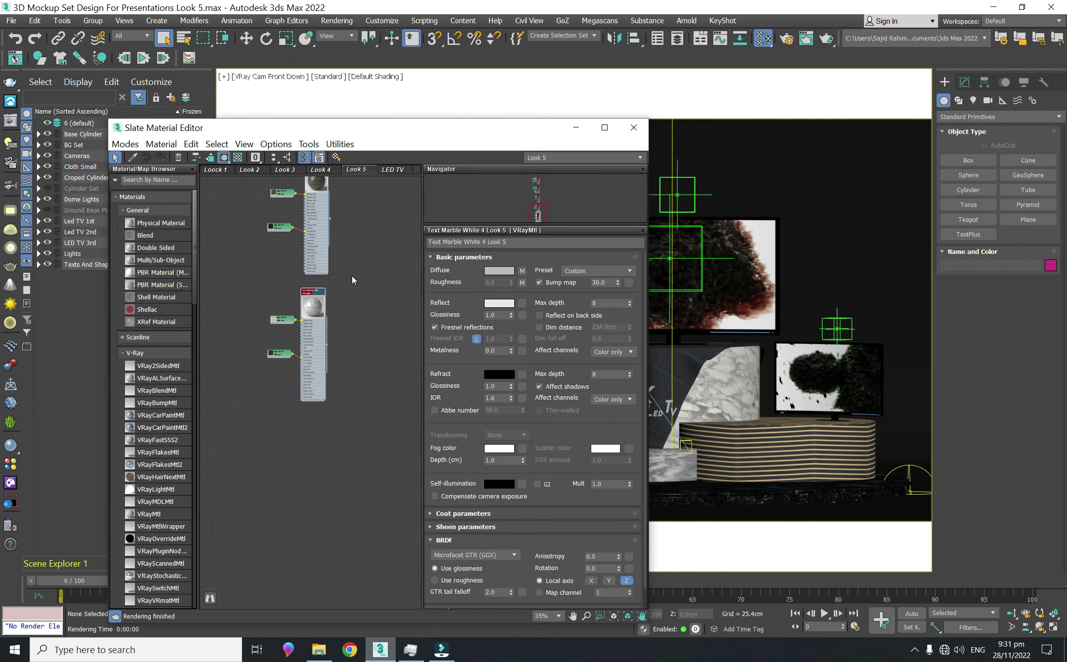
scroll(351, 277, up, 3)
scroll(374, 271, up, 2)
scroll(346, 297, up, 2)
scroll(322, 325, up, 3)
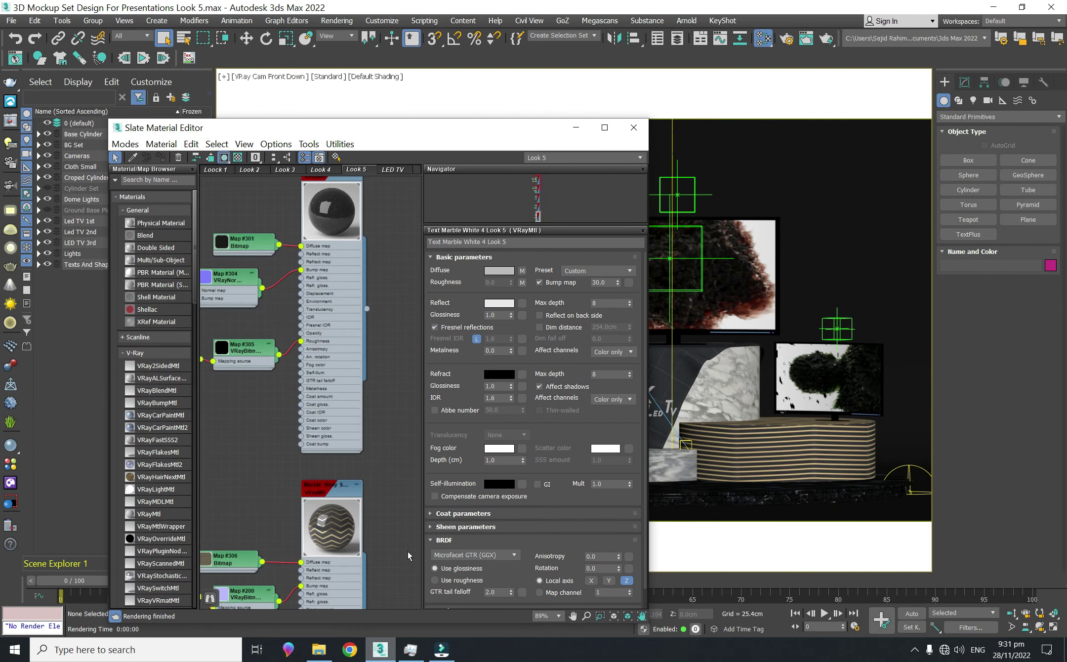
mouse_move(390, 527)
middle_down()
mouse_move(403, 475)
mouse_move(367, 356)
middle_up()
double_click(366, 356)
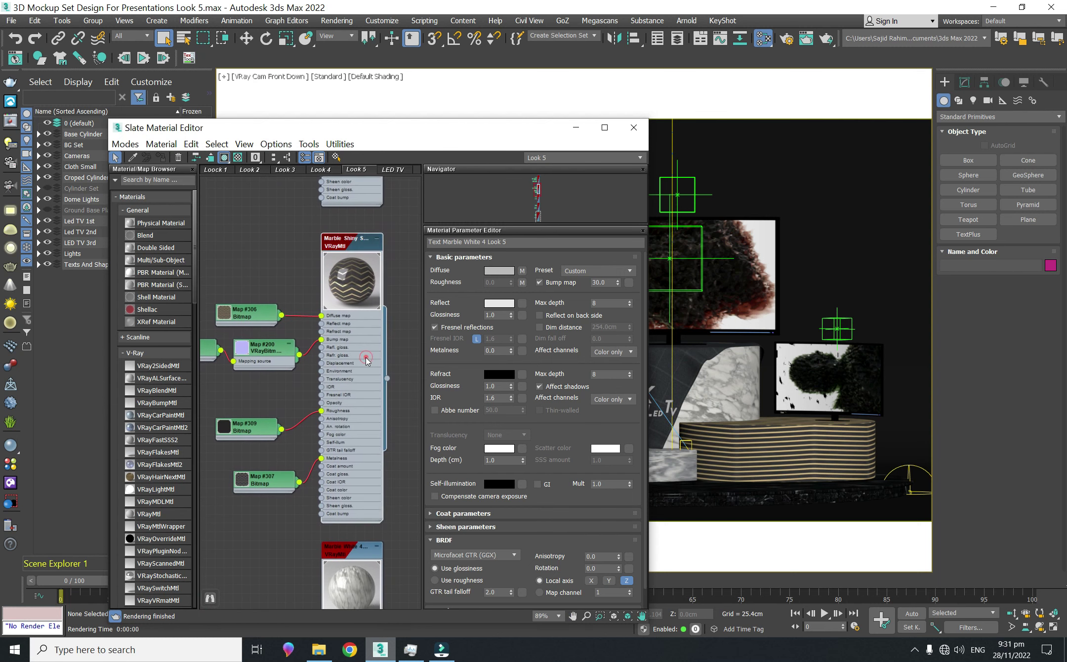
Inspect the Marble Shiny Strips bitmaps Map #306, #307, #309 and #308
double_click(261, 319)
middle_drag(237, 433, 290, 404)
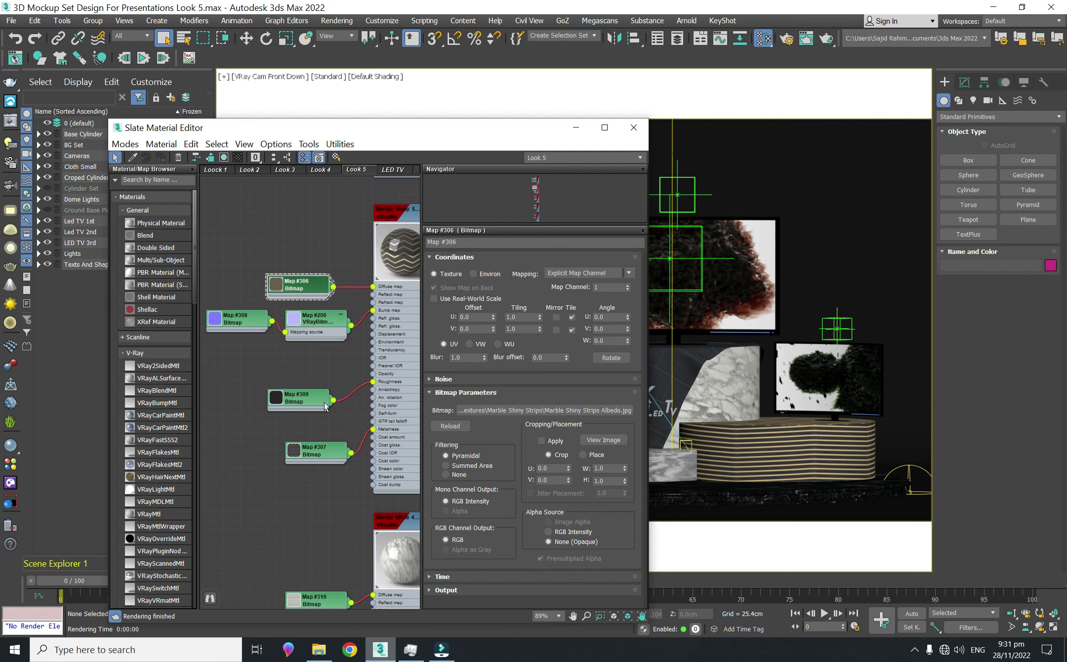
drag(324, 401, 324, 384)
drag(343, 450, 332, 424)
double_click(330, 427)
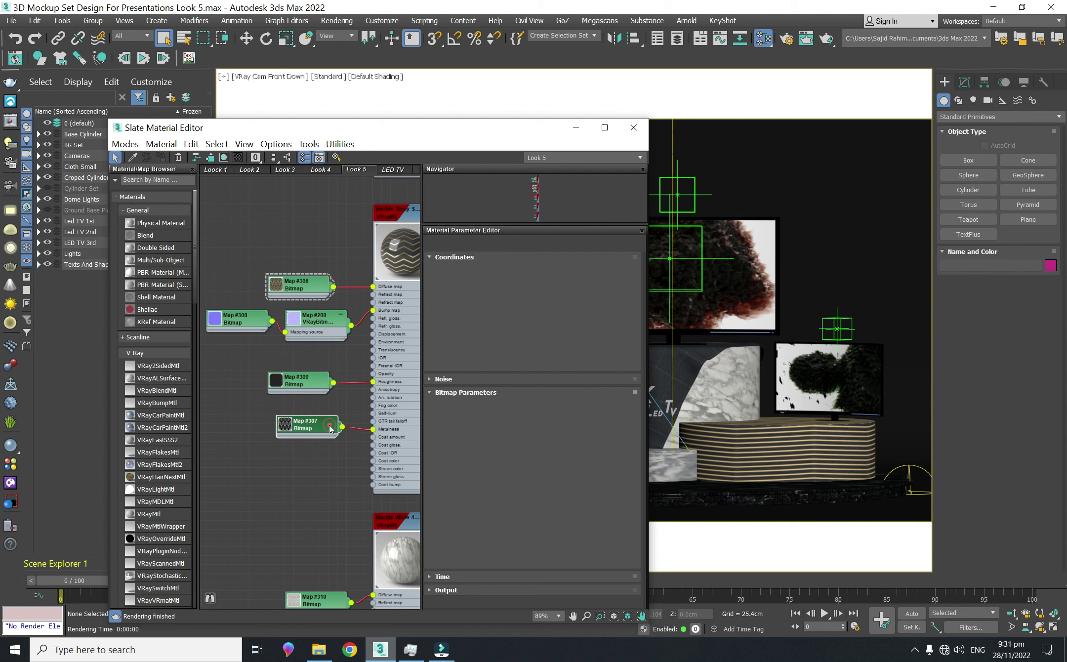
double_click(319, 380)
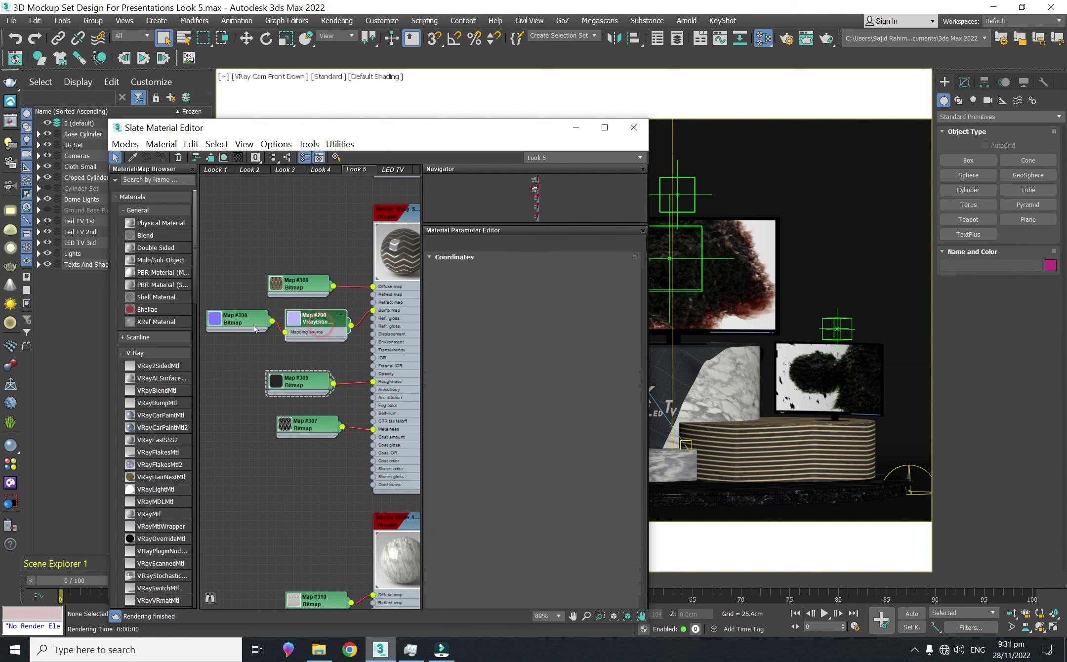
double_click(253, 324)
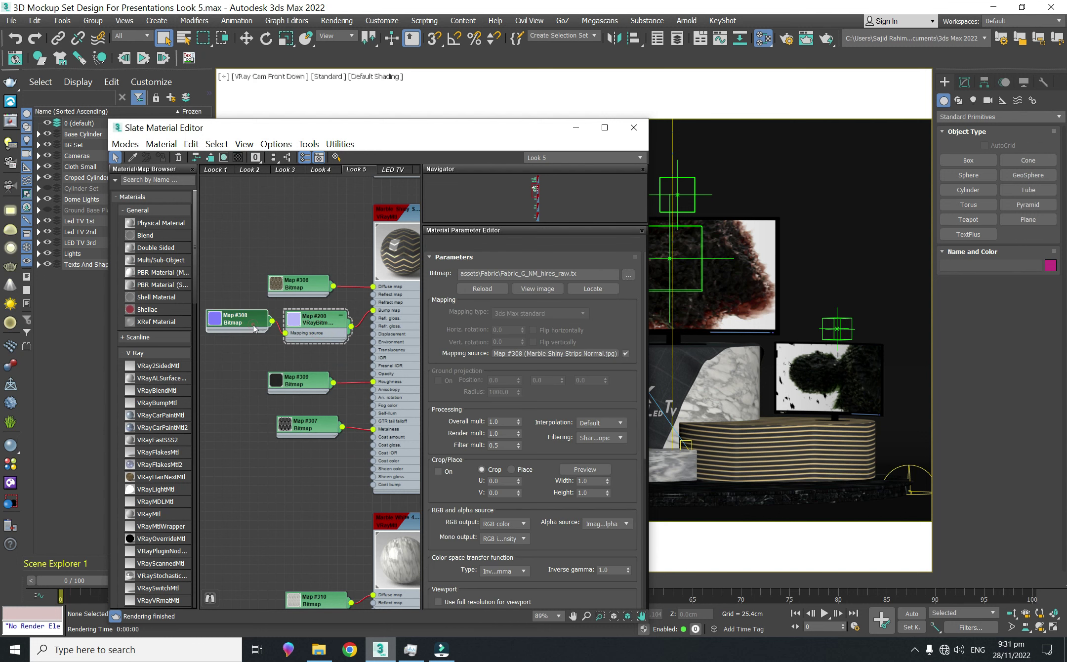
double_click(306, 287)
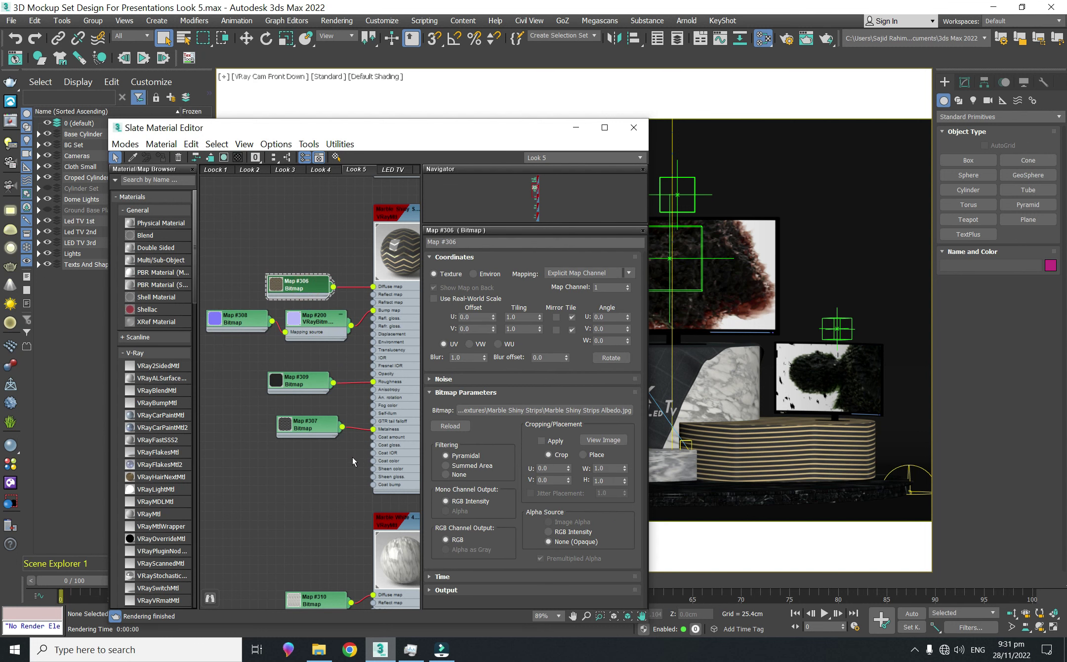
Disconnect metalness bitmap Map #307 and delete its node
middle_drag(362, 452, 328, 438)
drag(336, 413, 321, 425)
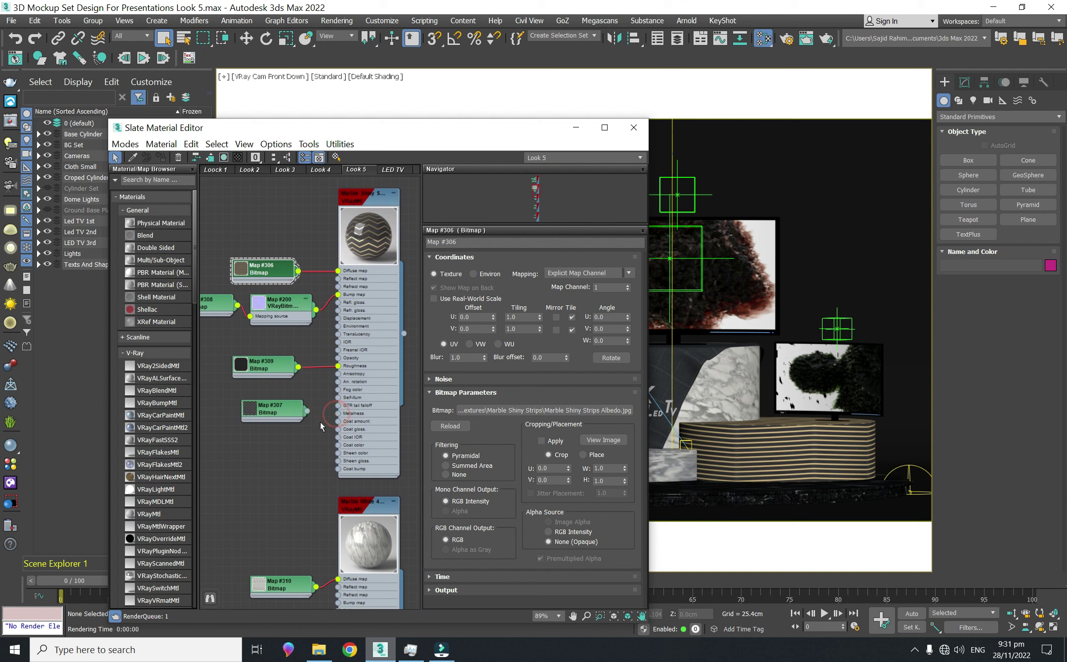
drag(289, 414, 273, 431)
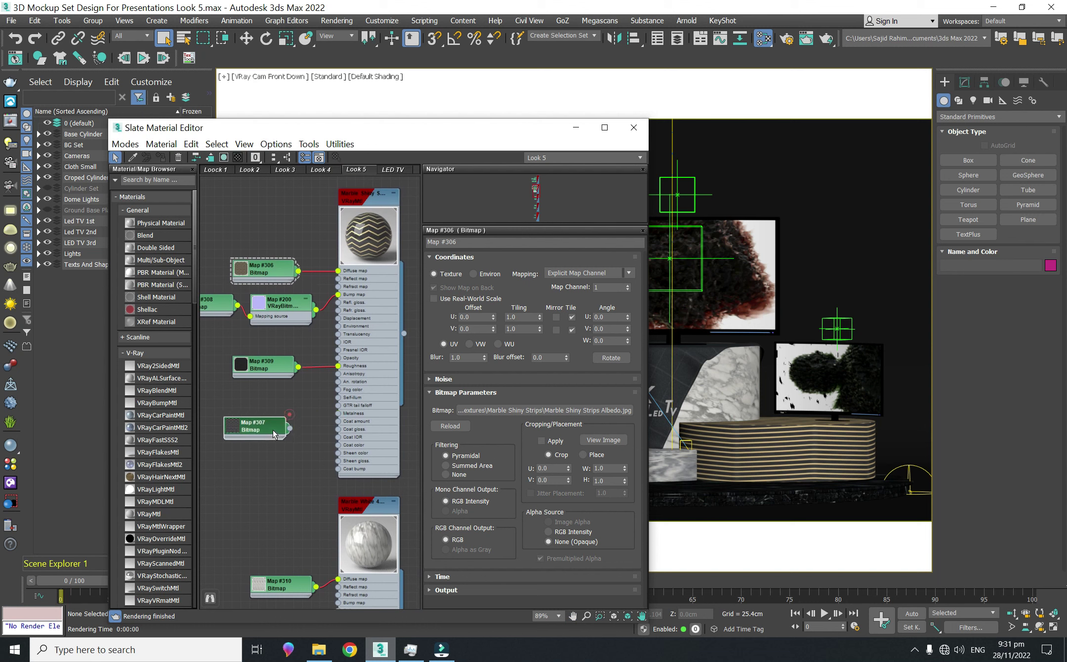
key(Delete)
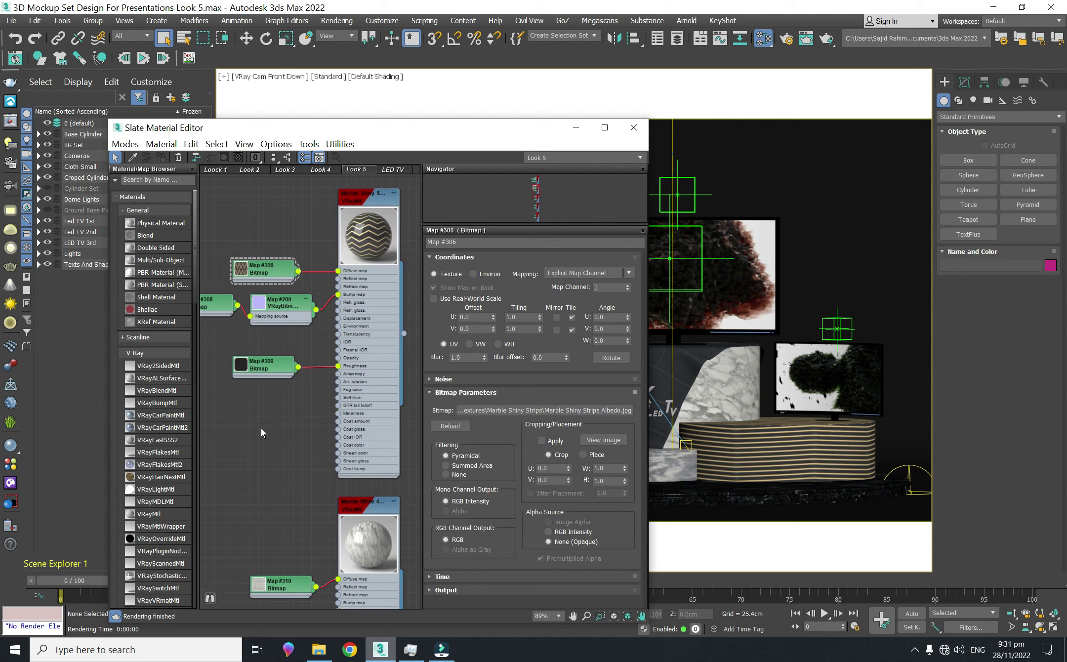
middle_drag(255, 470, 279, 411)
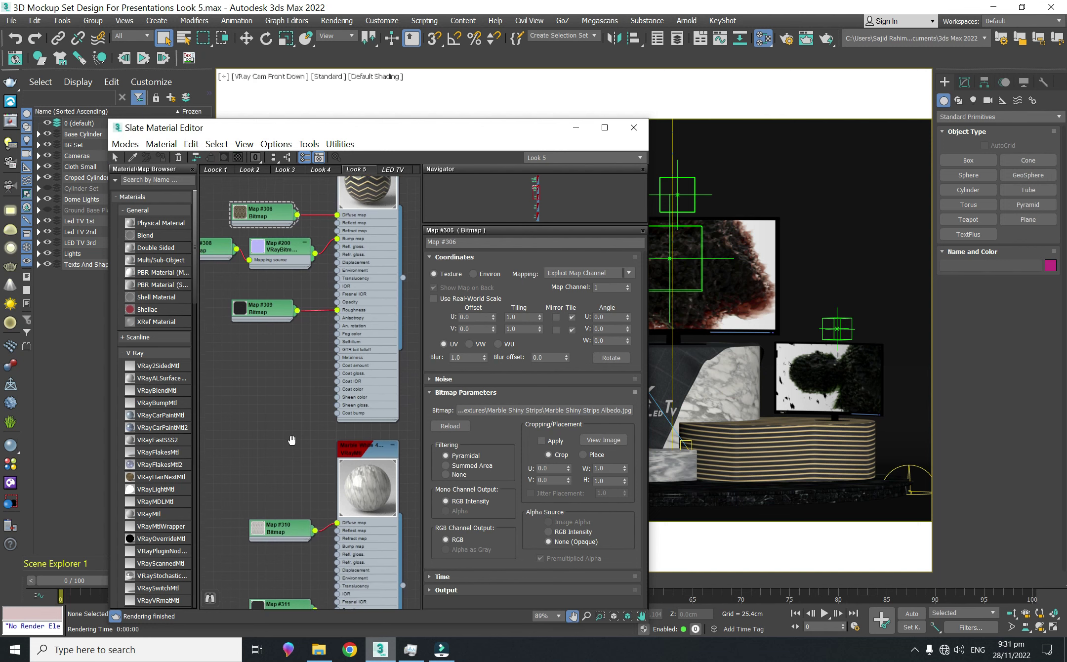
double_click(365, 331)
mouse_move(647, 294)
mouse_down()
mouse_move(643, 262)
mouse_move(643, 434)
mouse_up()
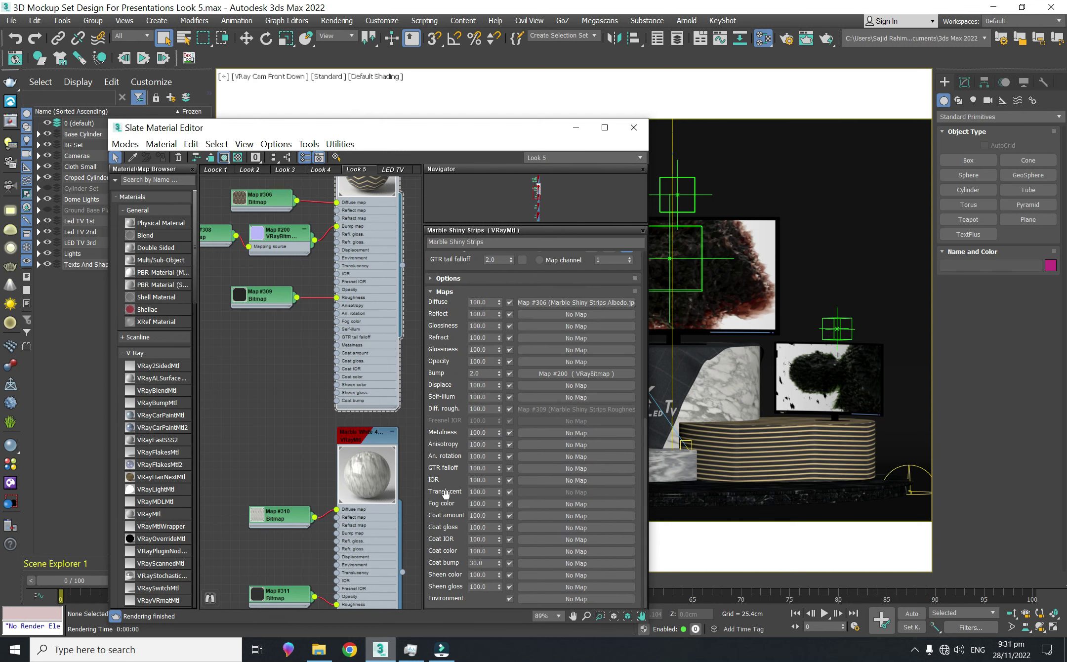
scroll(366, 396, down, 4)
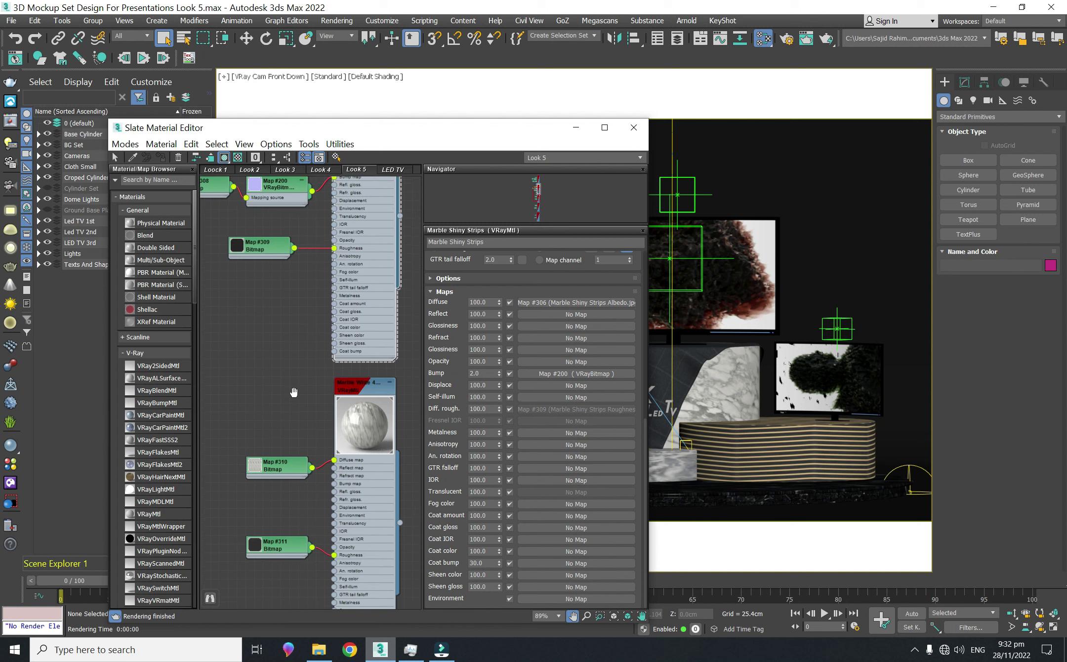
scroll(342, 355, down, 1)
double_click(351, 361)
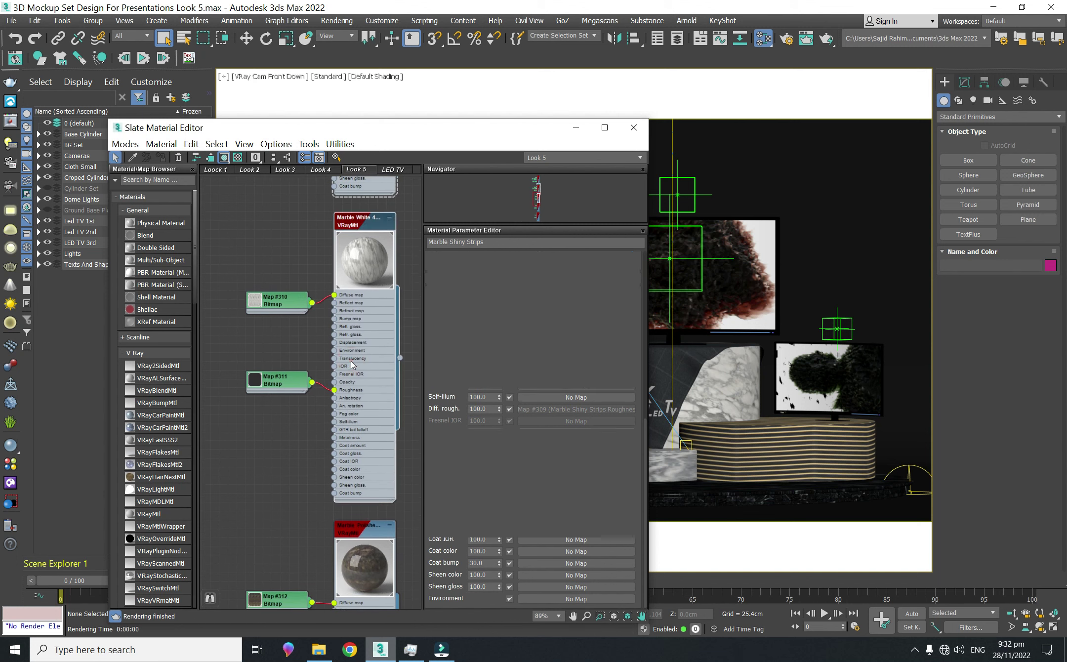
mouse_move(335, 456)
middle_down()
mouse_move(276, 320)
mouse_move(291, 482)
mouse_move(297, 450)
middle_up()
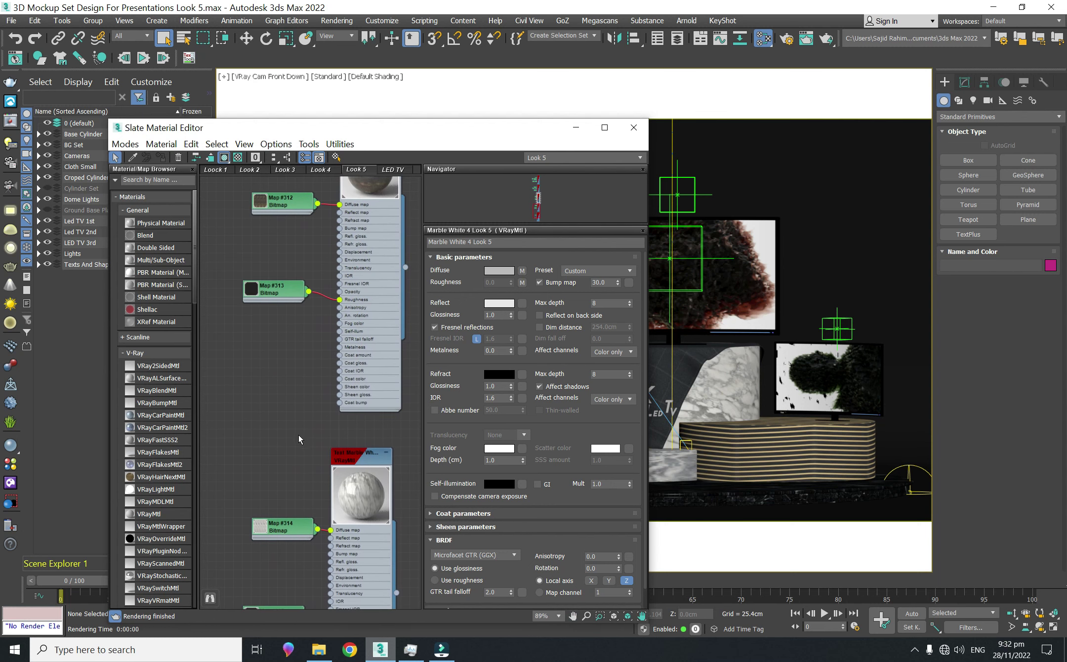
scroll(341, 365, down, 2)
scroll(352, 353, down, 2)
scroll(369, 369, down, 2)
scroll(357, 291, down, 5)
Copy the Marble Tile Black material, creating Material #417
scroll(388, 354, down, 2)
scroll(339, 267, down, 2)
double_click(308, 247)
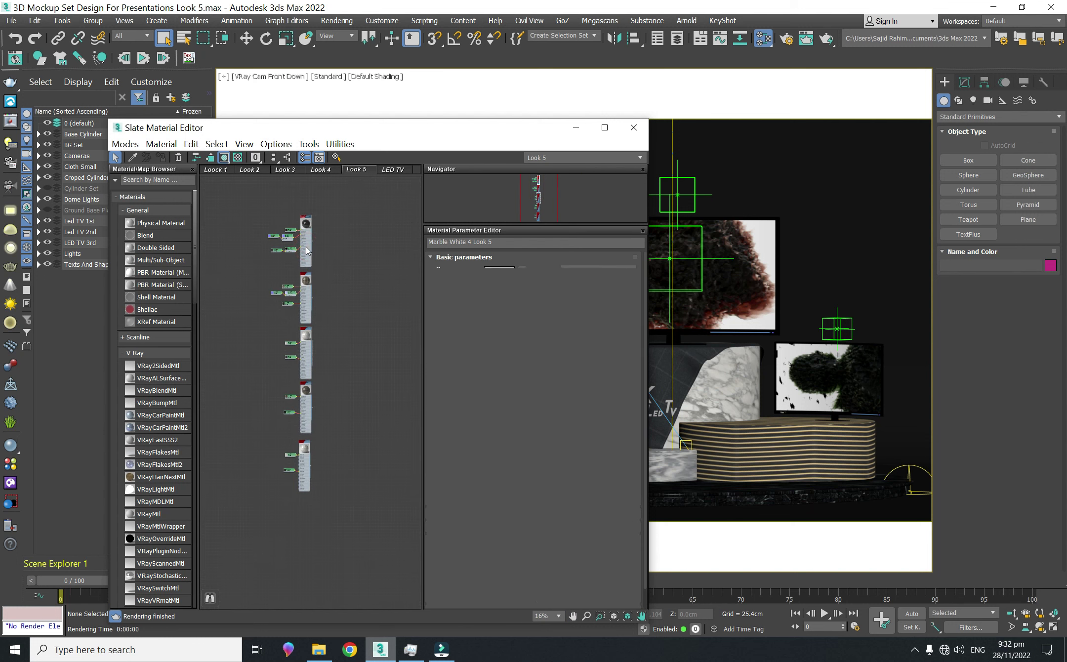
scroll(308, 237, up, 10)
middle_drag(308, 233, 319, 307)
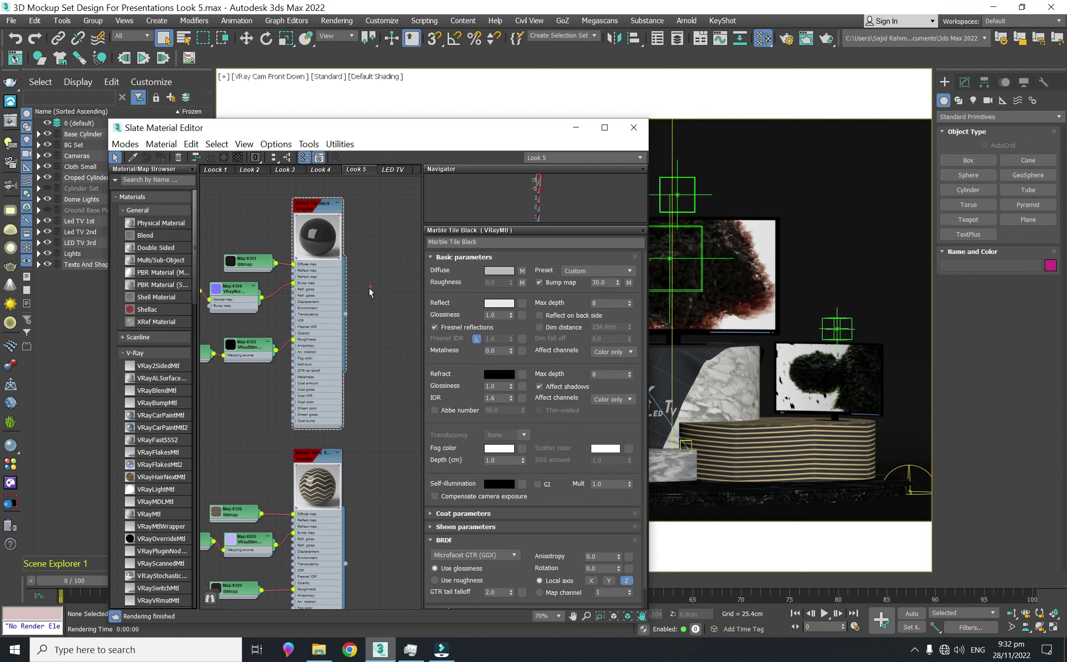
shift+drag(322, 310, 390, 310)
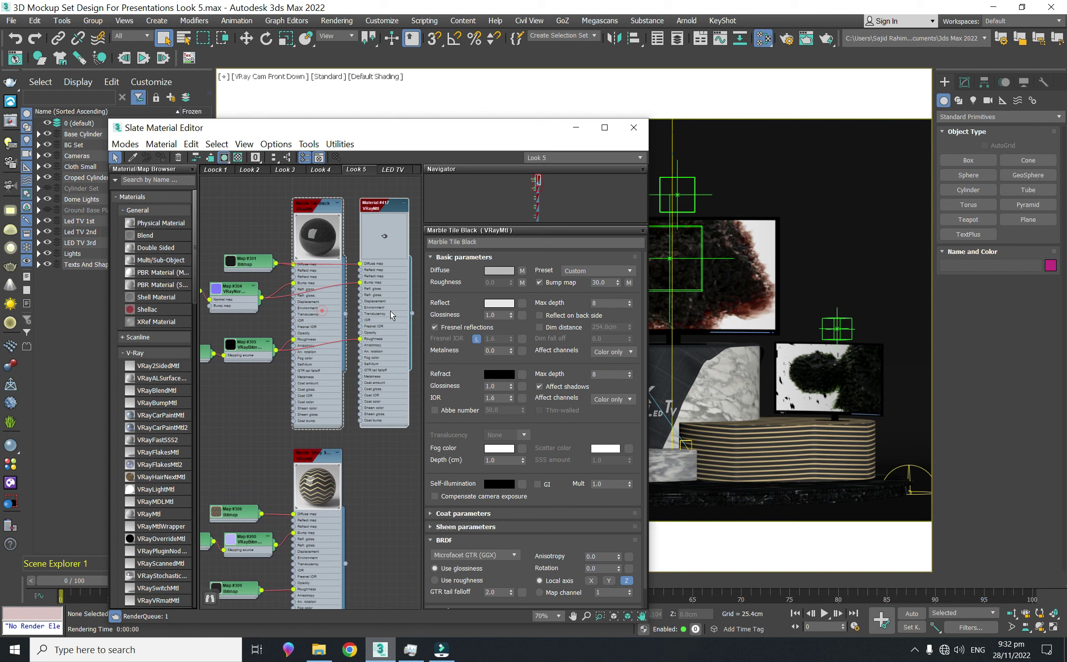
double_click(364, 268)
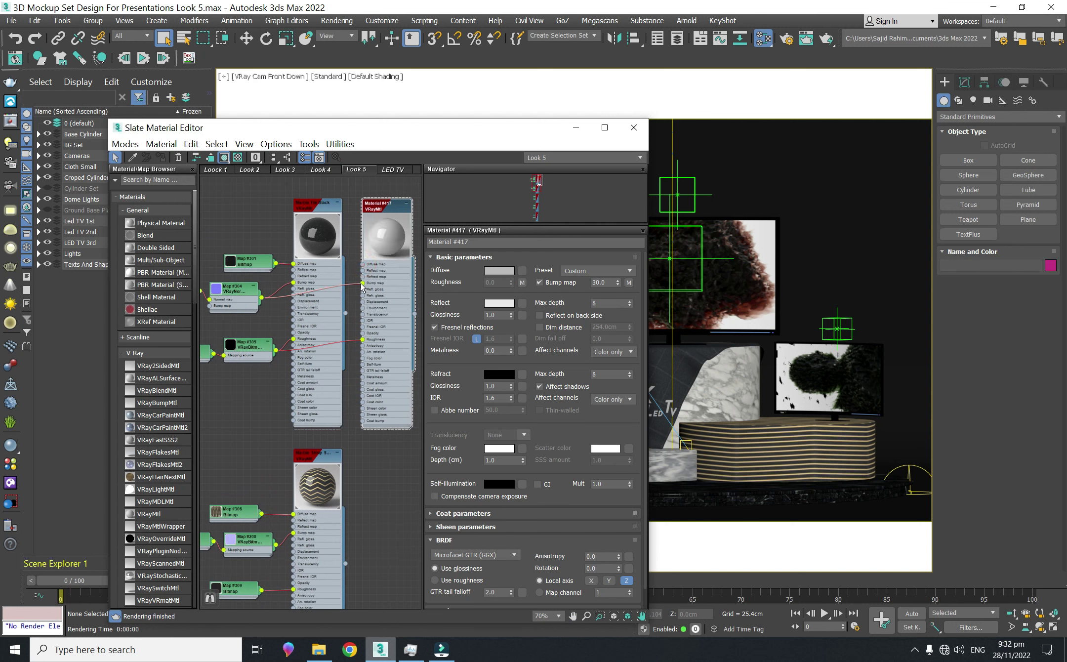
Remove the roughness and bump map wires from Material #417
drag(362, 339, 364, 299)
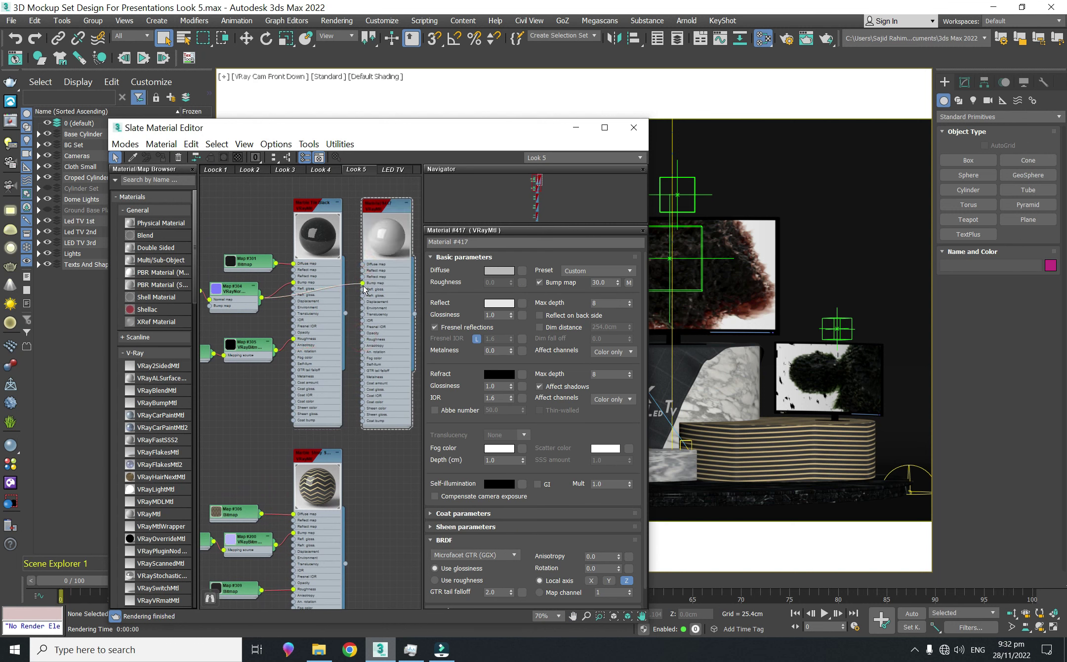
drag(363, 283, 331, 279)
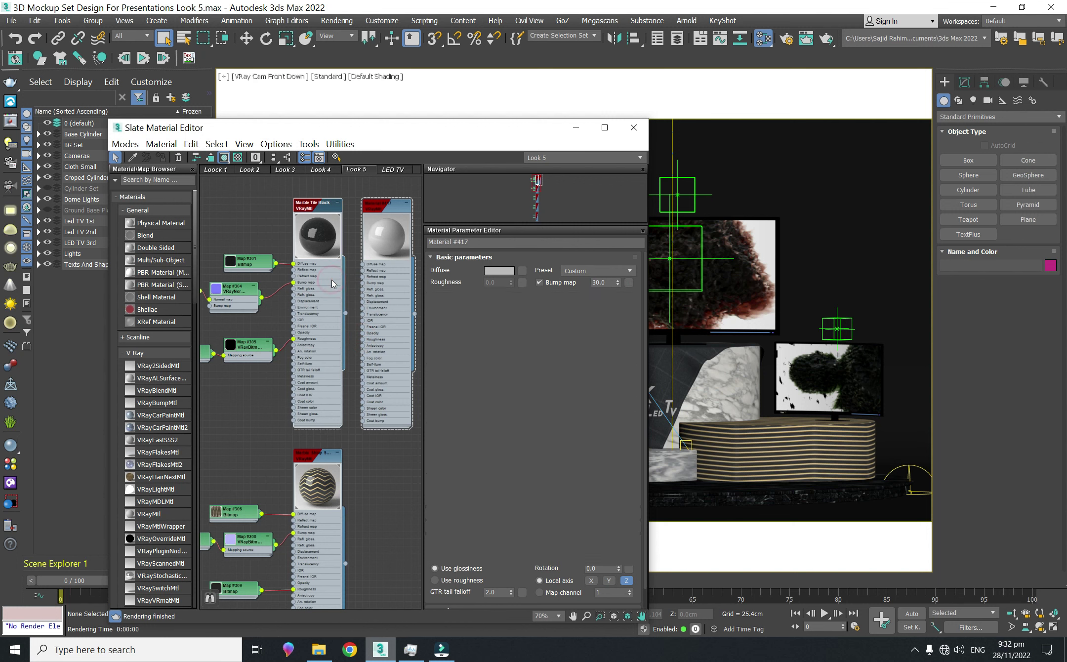
double_click(332, 279)
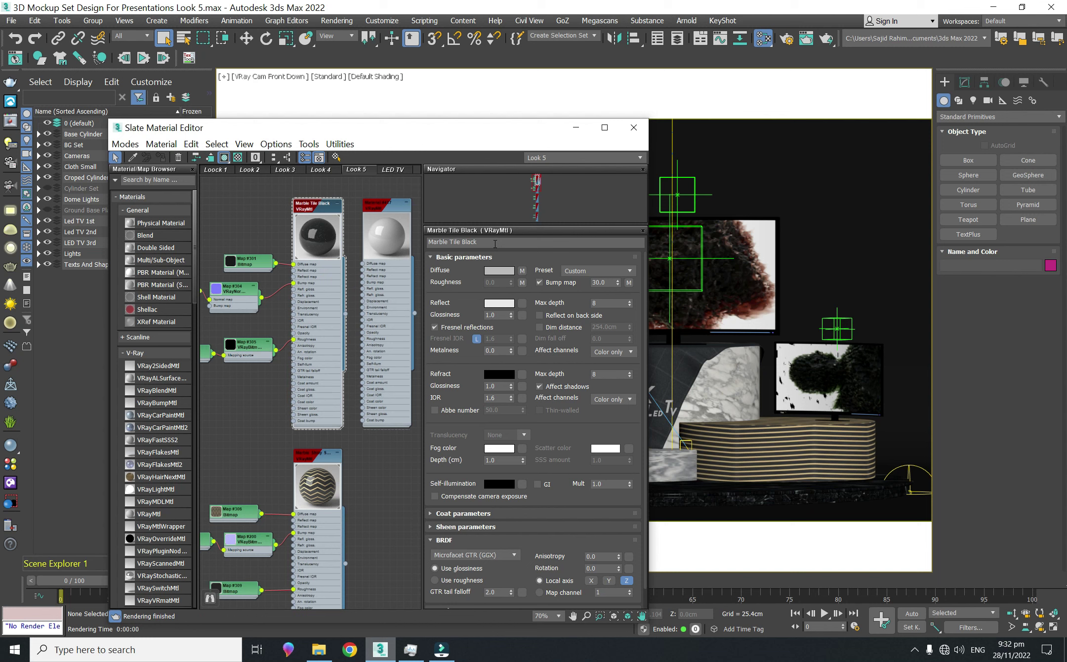
double_click(400, 403)
Assign Material #417 to the round Base Cylinder Top
scroll(400, 403, down, 10)
drag(365, 345, 358, 371)
scroll(359, 369, up, 5)
scroll(358, 385, up, 5)
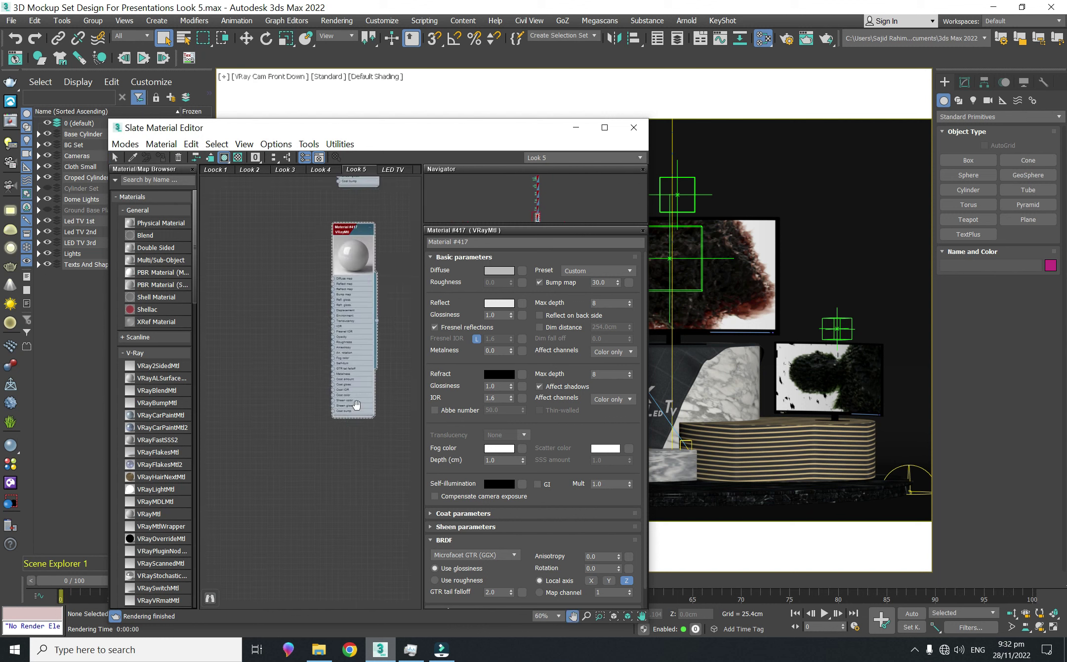
scroll(375, 346, up, 5)
drag(376, 341, 670, 499)
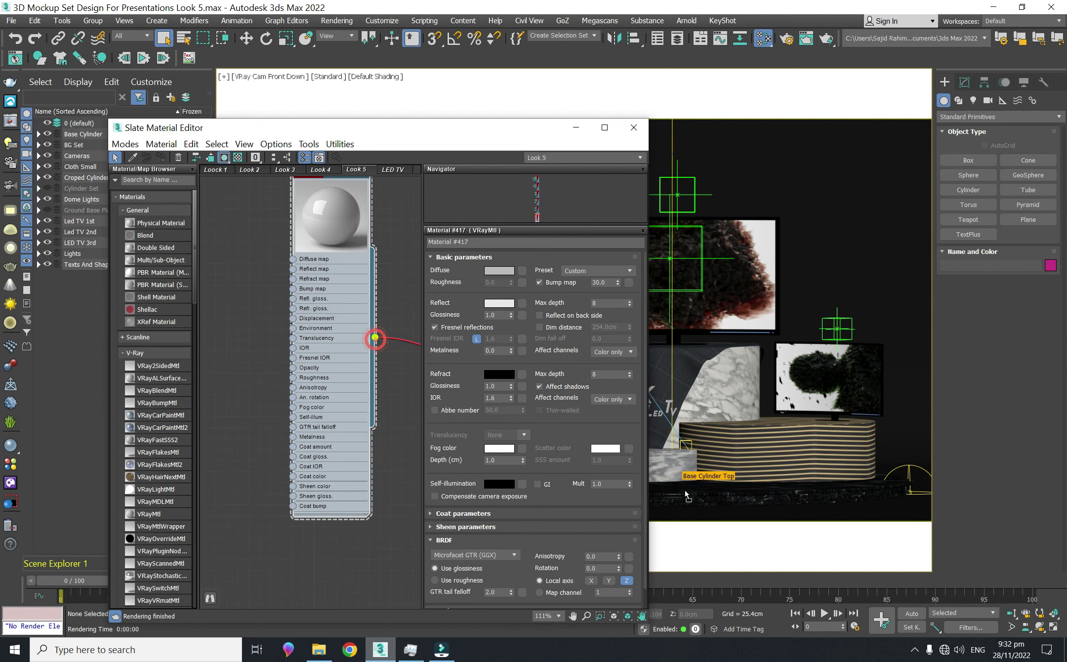
Set the new V-Ray material's diffuse colour to almost pure black (Value 1)
click(498, 272)
click(324, 156)
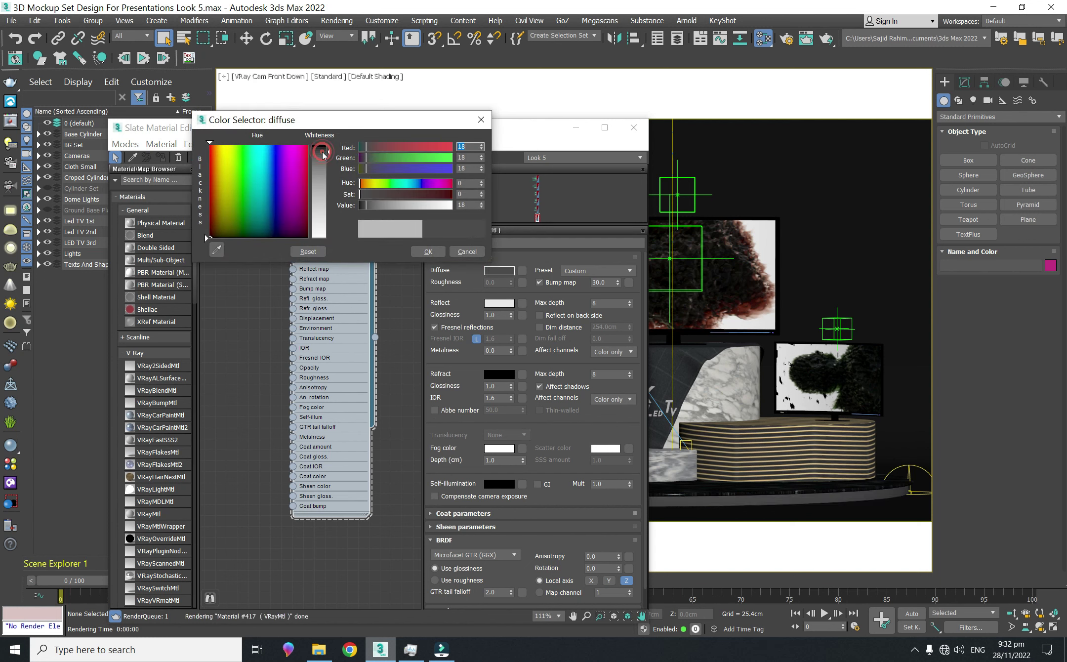
drag(364, 206, 360, 206)
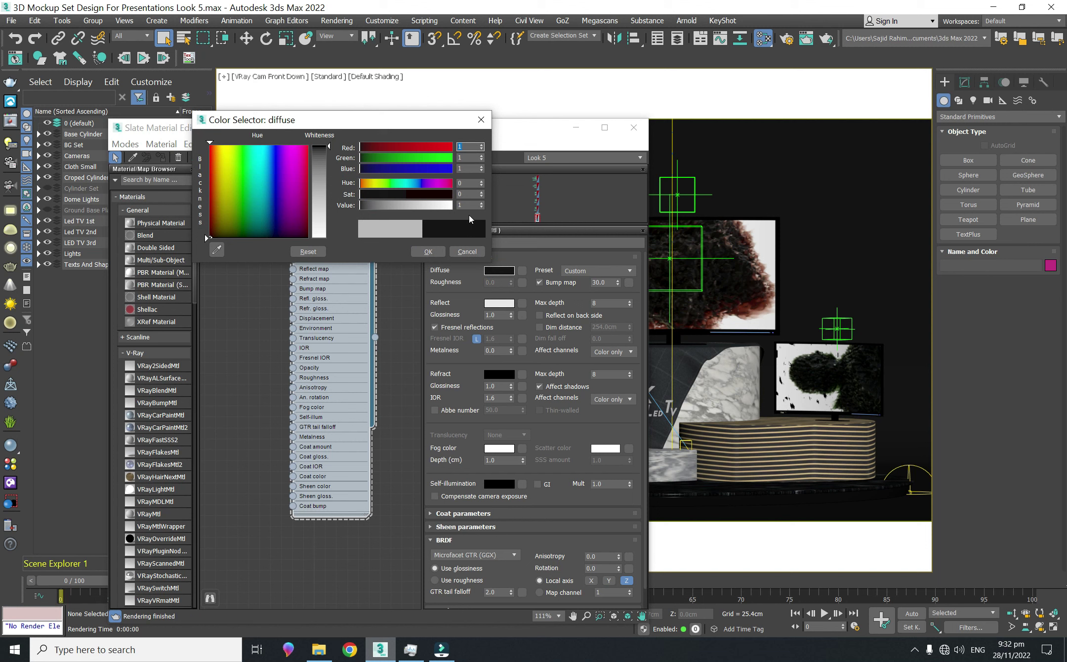
click(431, 254)
Darken the material's reflection colour to a dark grey
click(492, 303)
click(322, 191)
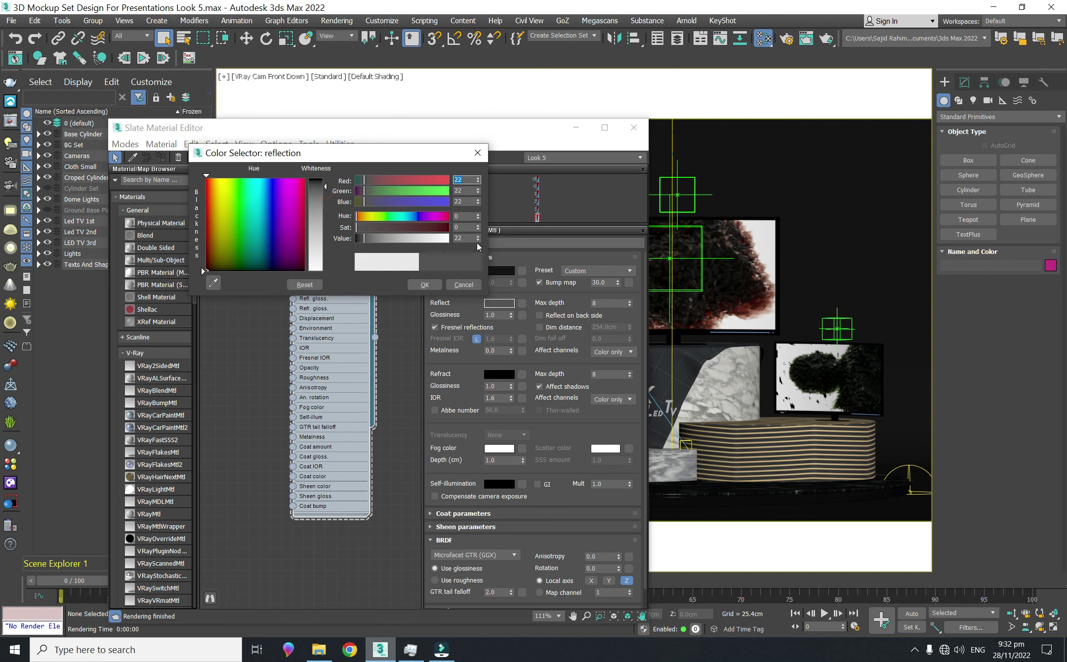
click(409, 284)
scroll(341, 298, up, 2)
scroll(341, 299, up, 2)
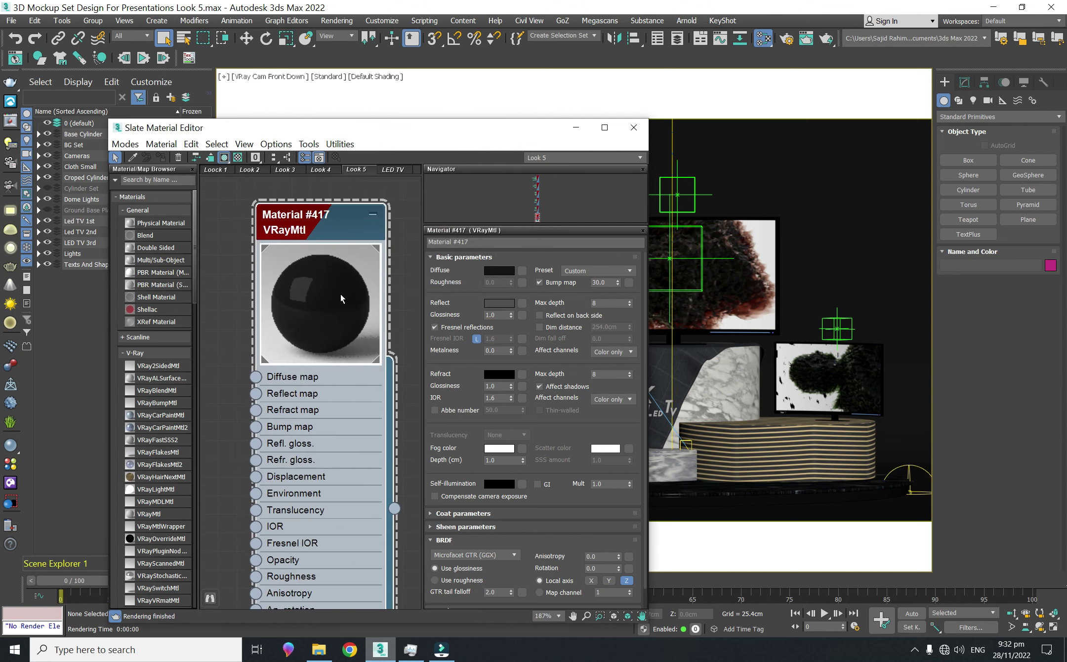
Fine-tune the reflection to a Value of about 10, refresh the preview, and select the name field
click(500, 297)
drag(296, 148, 647, 152)
drag(860, 239, 859, 239)
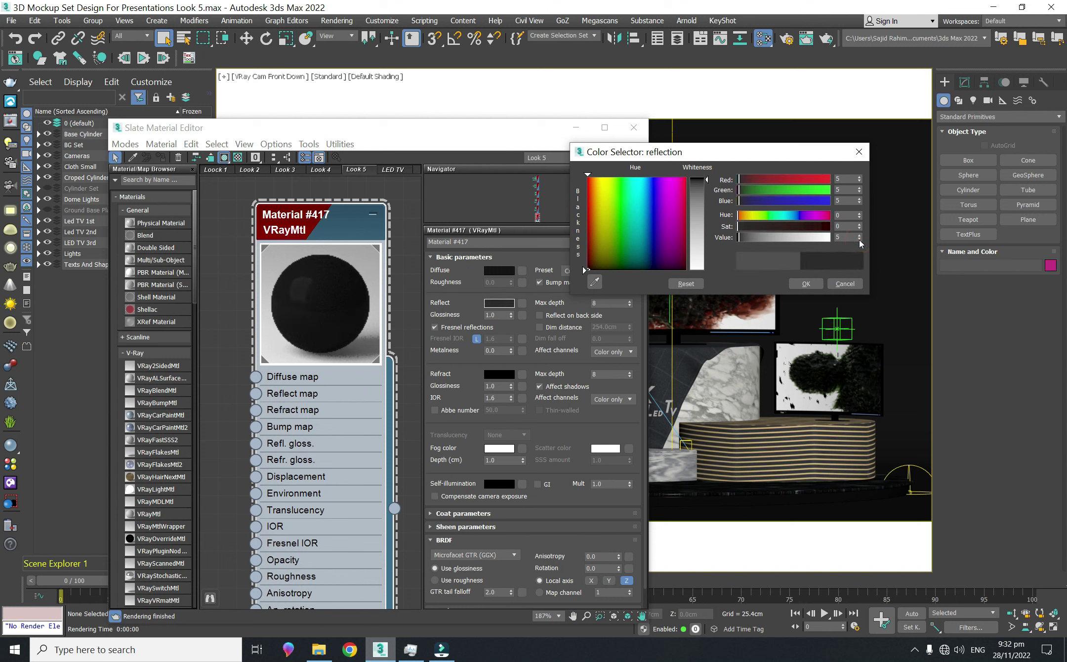
click(807, 282)
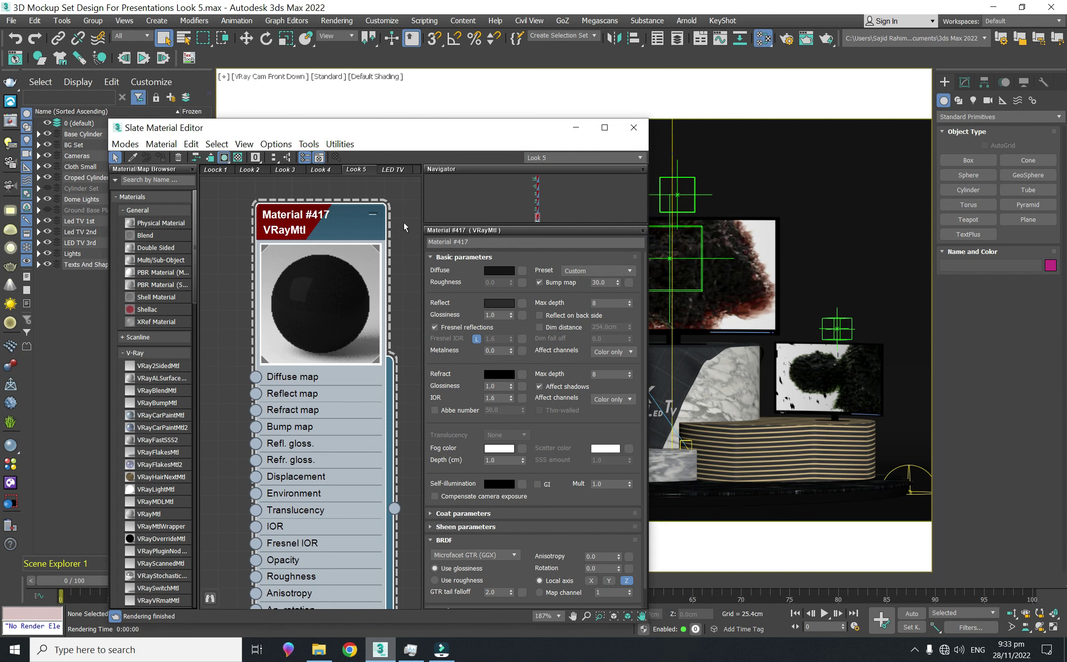
click(494, 303)
click(510, 231)
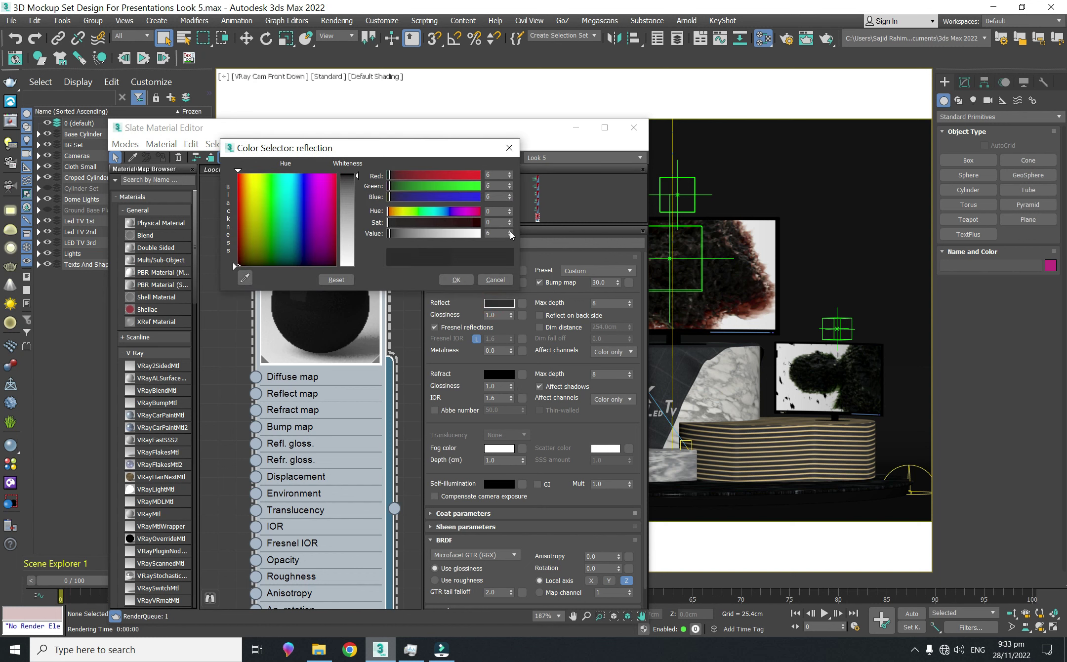
click(456, 280)
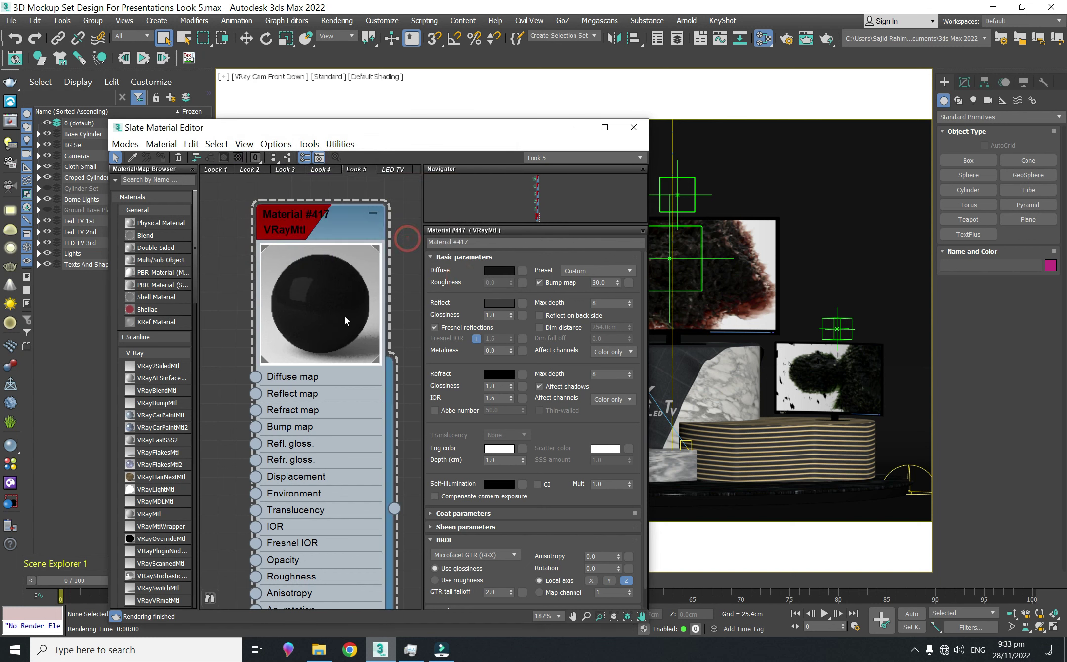
click(325, 437)
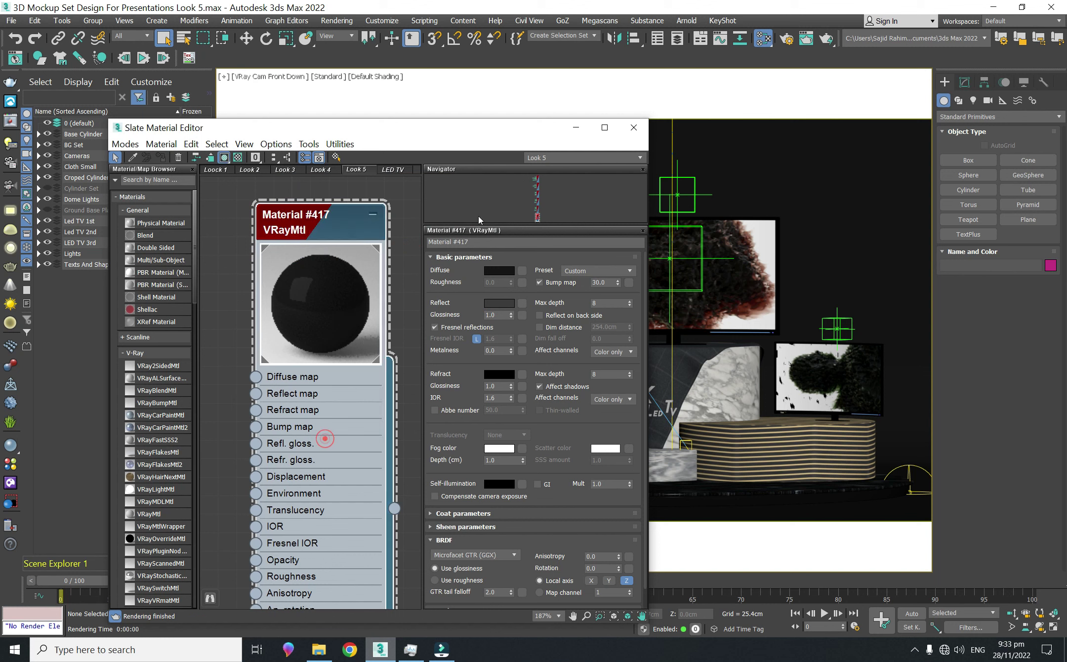
triple_click(480, 241)
Rename the black material 'Bottom Base' and save the scene with Ctrl+S
text(Bass)
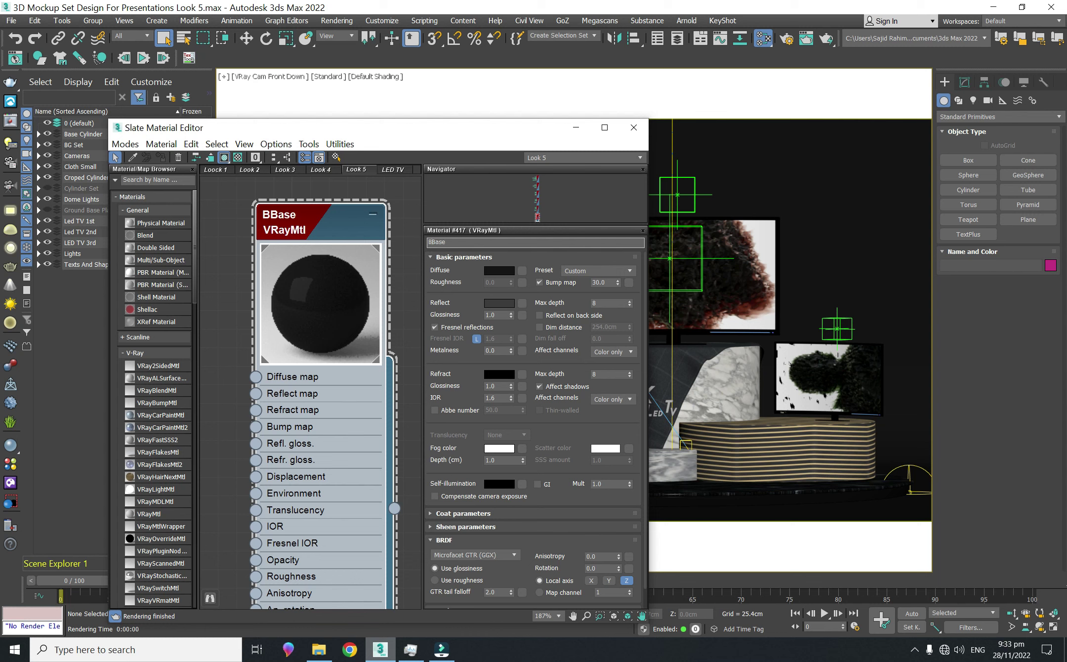
text(tom)
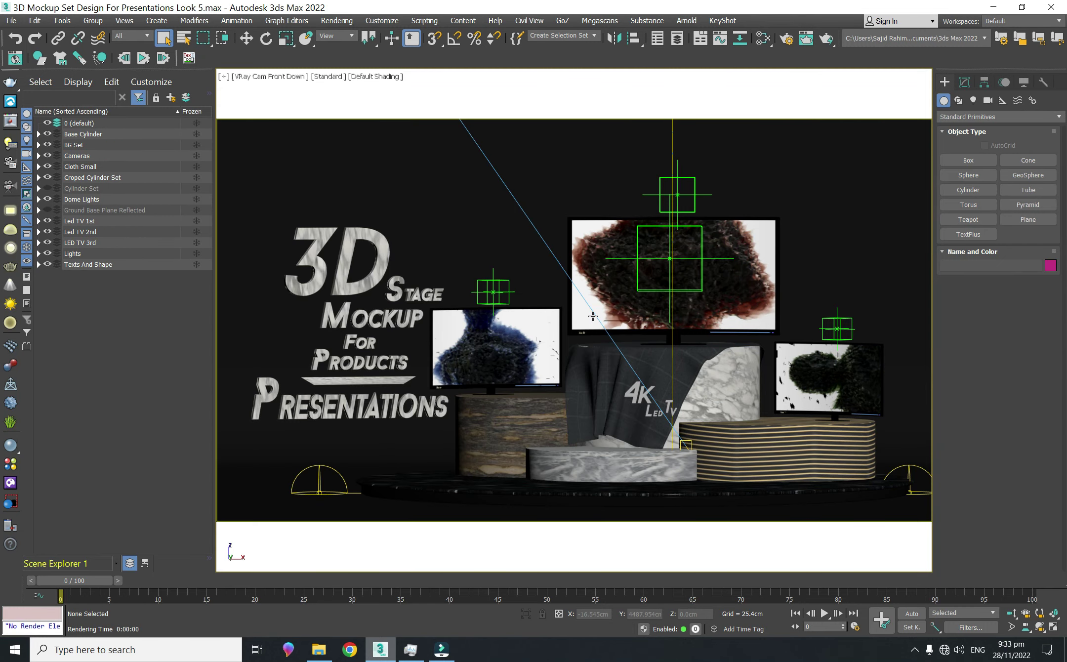
key(ctrl+s)
Render the camera view in V-Ray, then close the message log and the V-Ray Frame Buffer
click(828, 40)
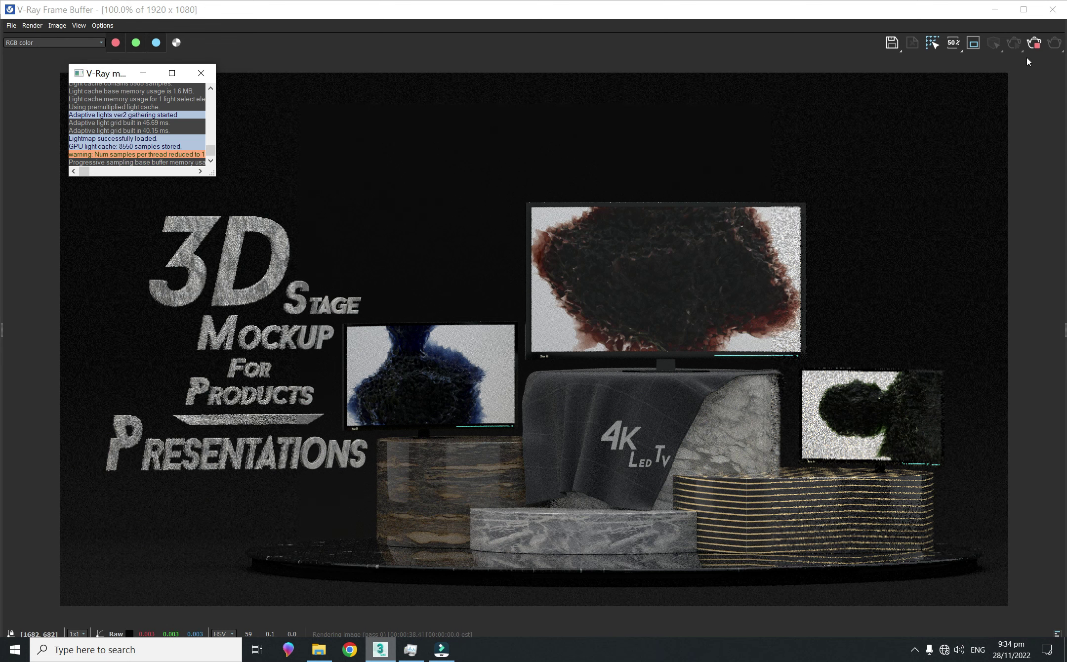
click(1032, 45)
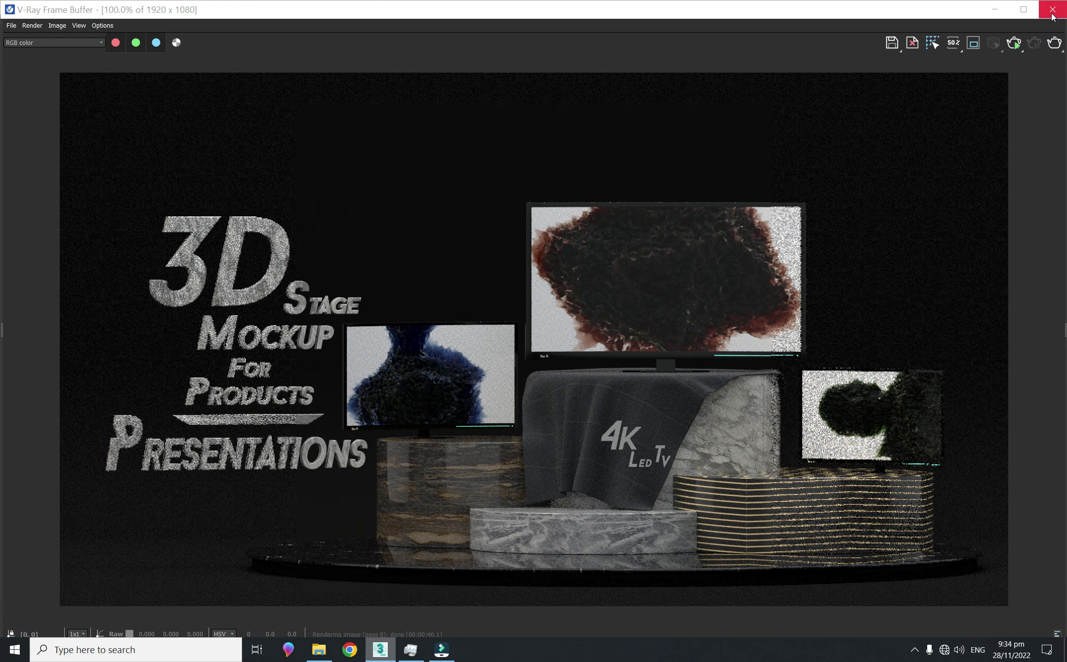
click(1052, 9)
key(m)
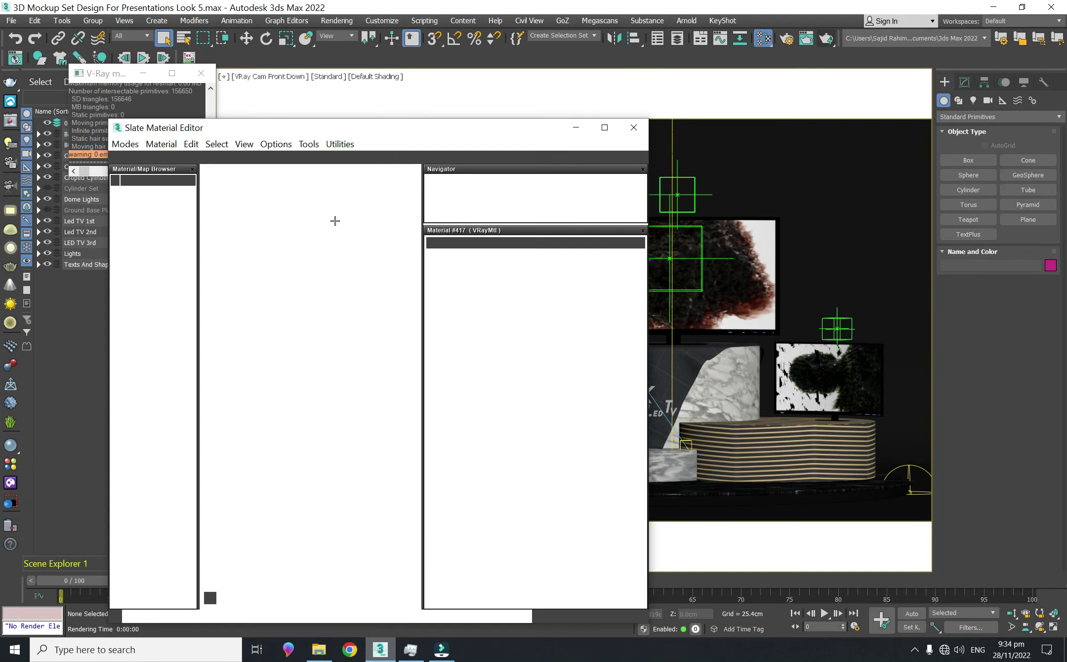
Set the Marble Shiny Strips albedo bitmap's U tiling to 5.0
scroll(348, 348, down, 5)
scroll(366, 435, up, 3)
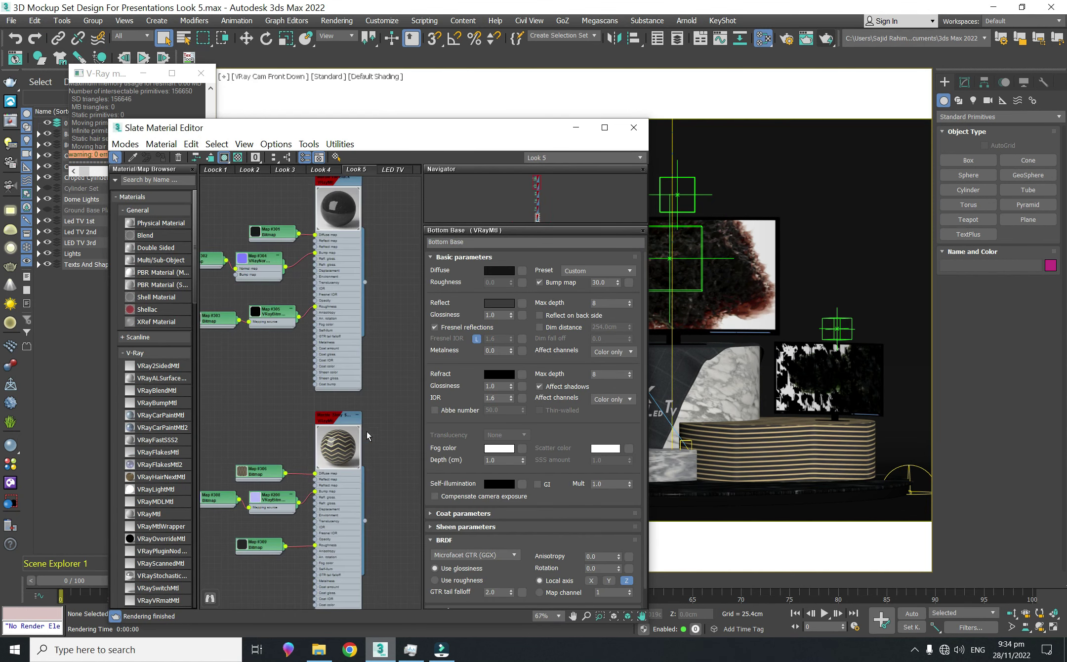
ctrl+scroll(366, 430, down, 3)
click(345, 358)
click(258, 302)
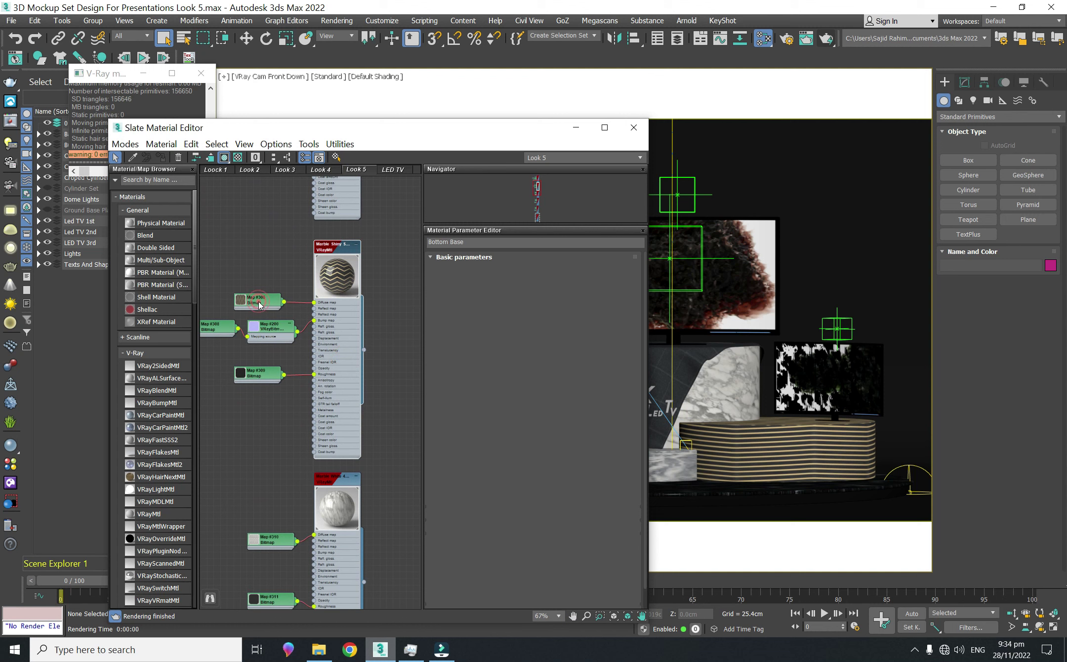
drag(539, 316, 543, 281)
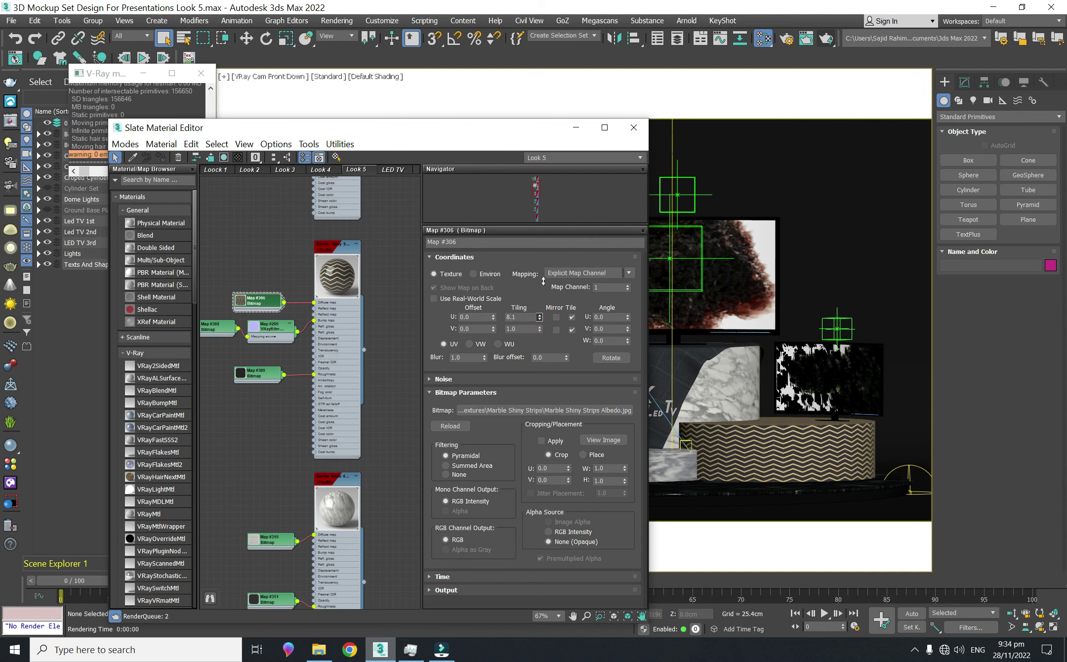
drag(544, 280, 541, 287)
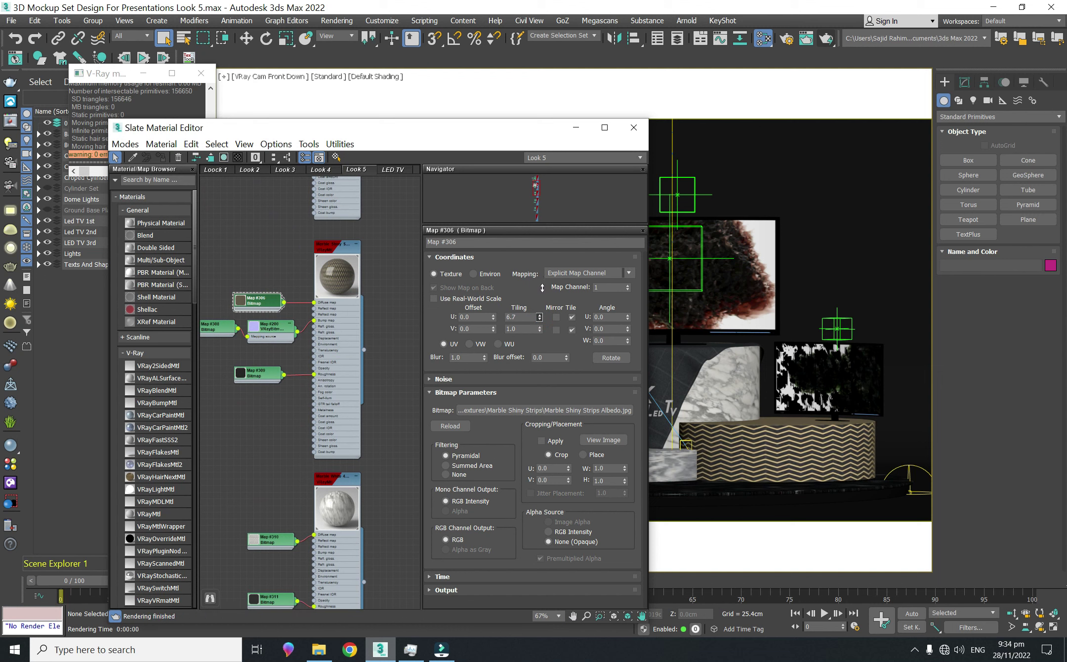
text(5)
key(Return)
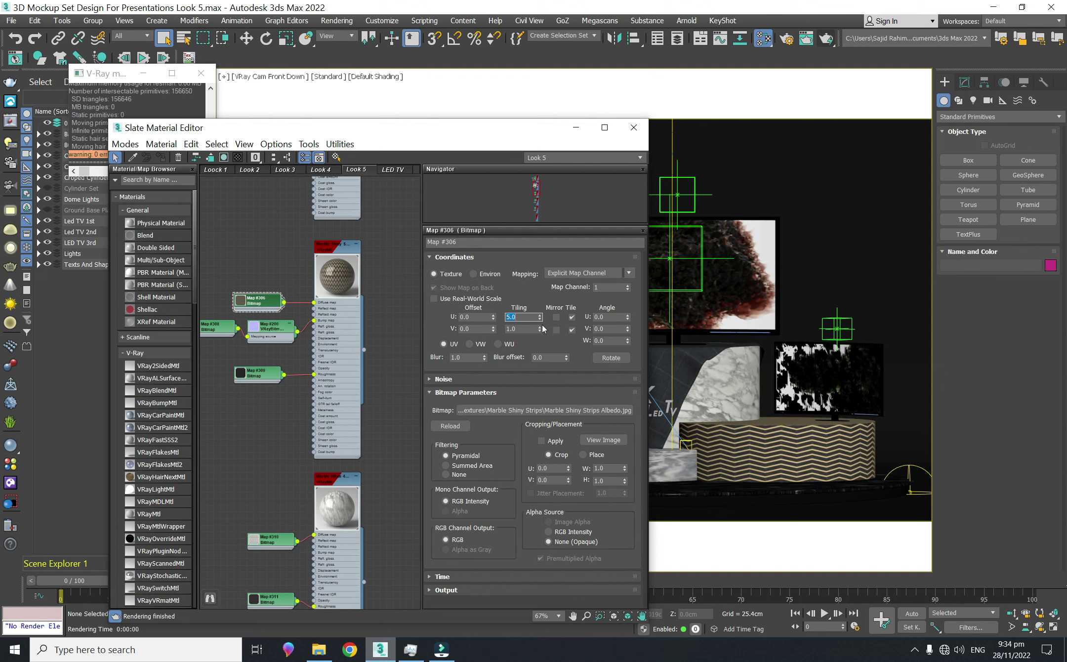
Try different vertical tiling values against the stage, settling back on V tiling 1.0
click(527, 329)
drag(540, 331, 540, 335)
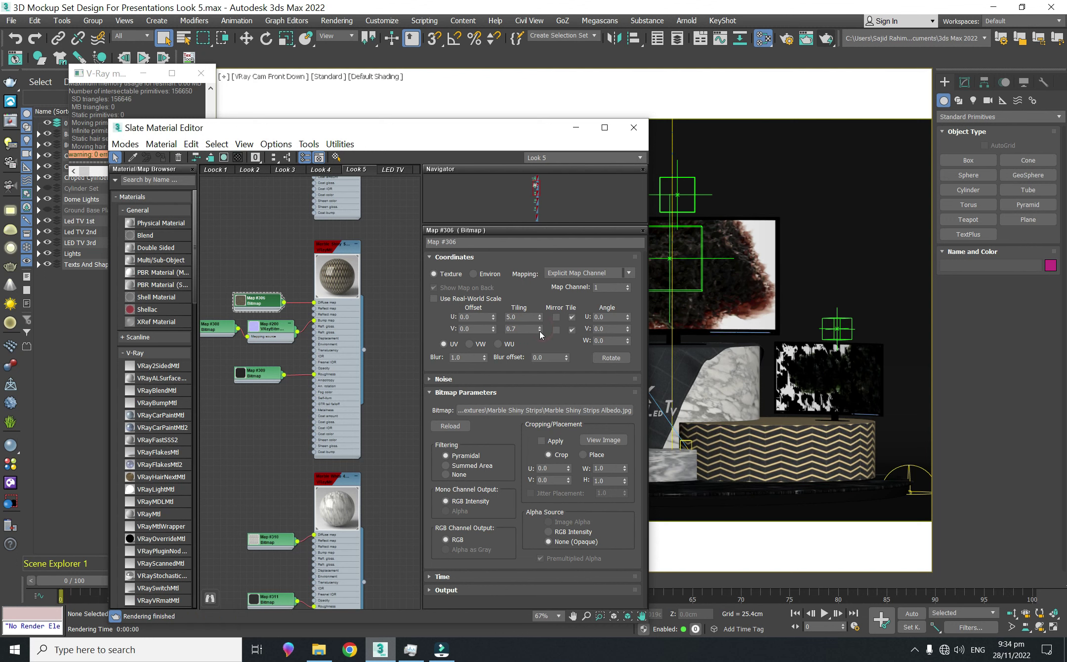
drag(541, 335, 541, 327)
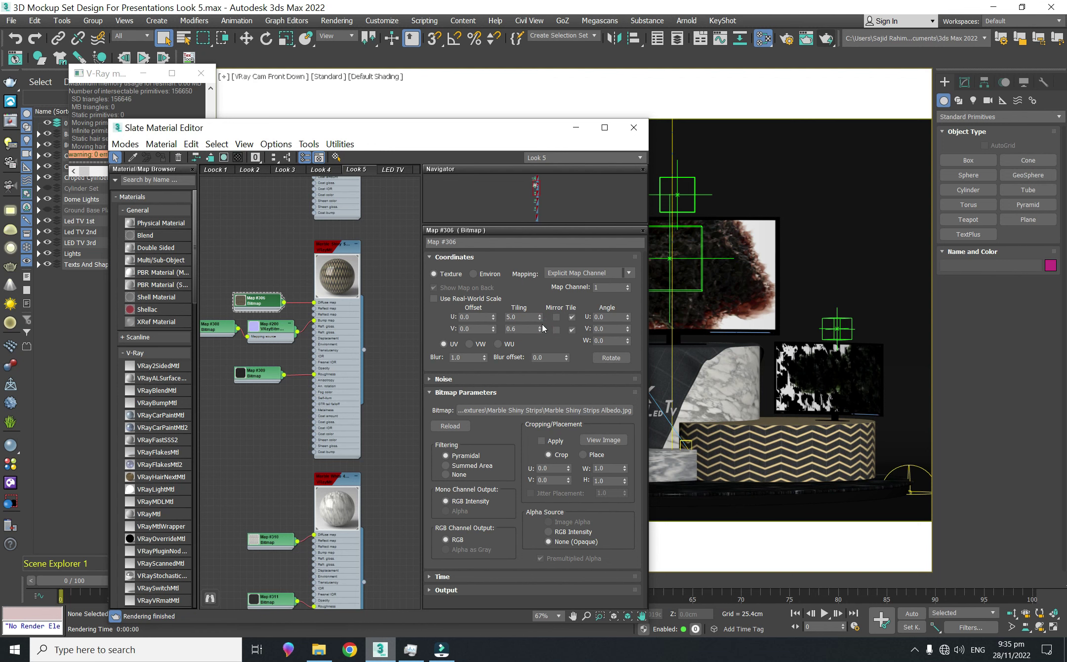
drag(517, 140, 544, 139)
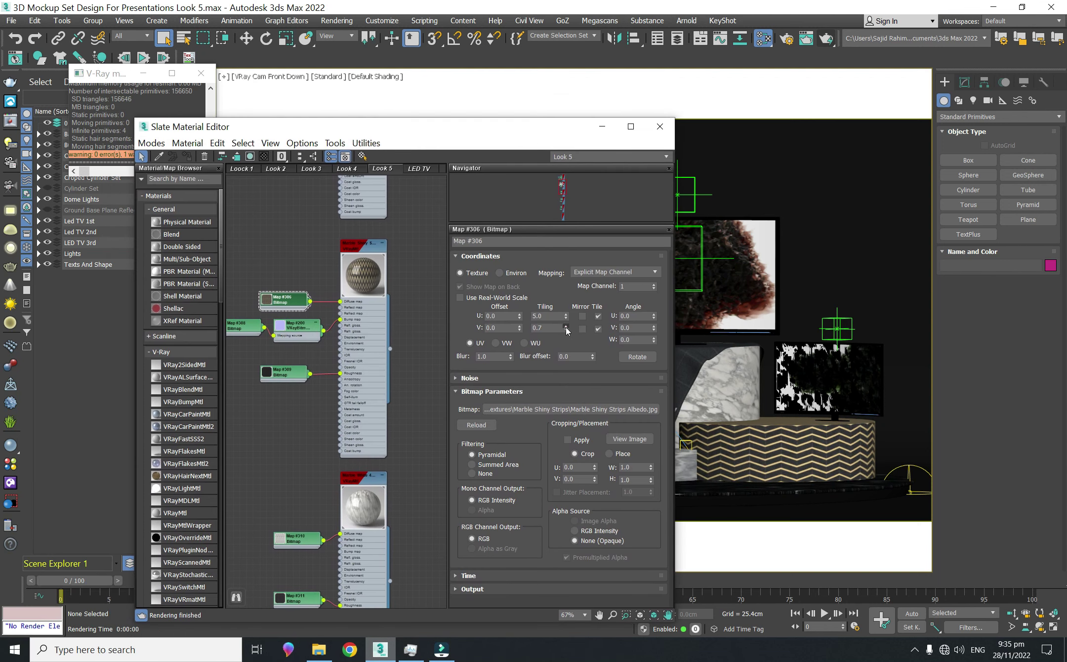
click(566, 327)
mouse_move(540, 139)
mouse_down()
mouse_move(367, 452)
mouse_move(494, 194)
mouse_up()
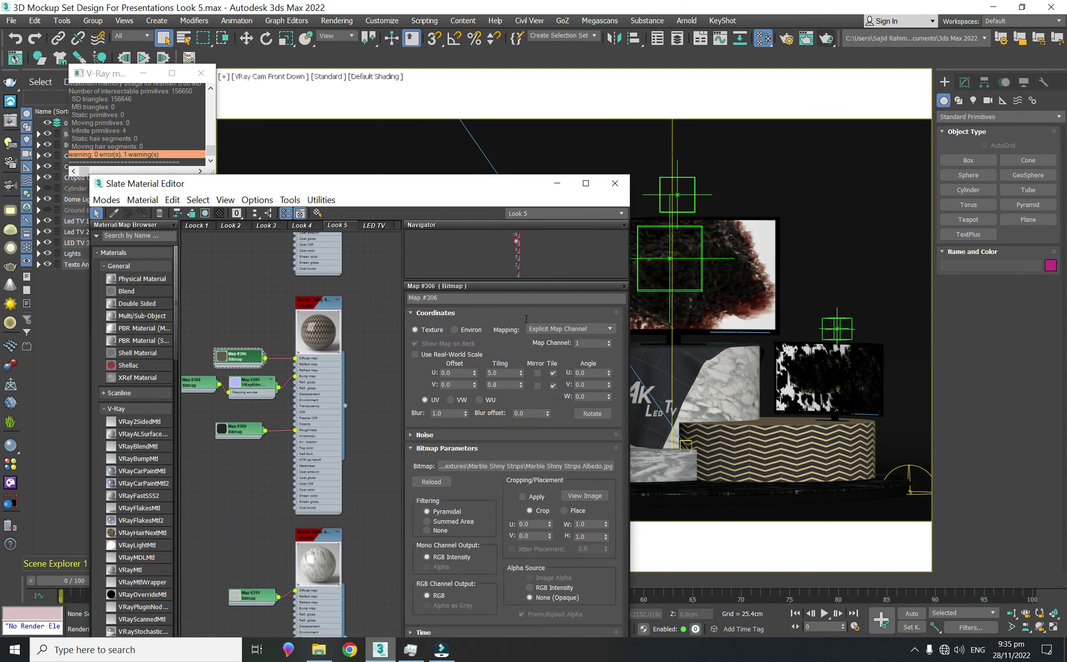
click(521, 383)
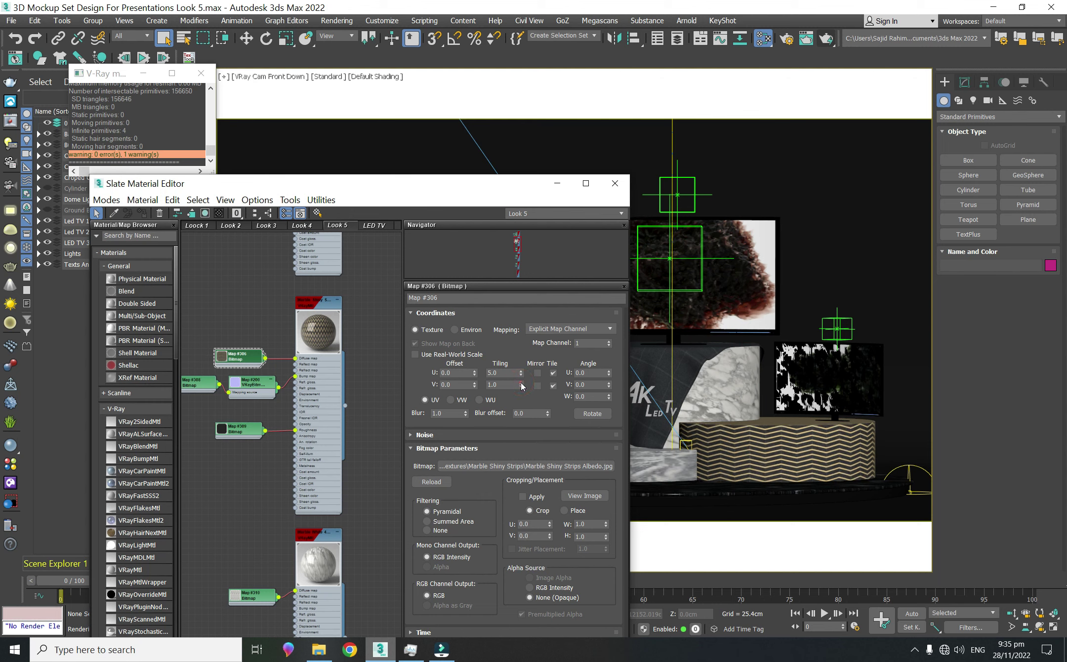
mouse_move(486, 193)
mouse_down()
mouse_move(375, 520)
mouse_move(549, 169)
mouse_move(329, 317)
mouse_up()
click(571, 366)
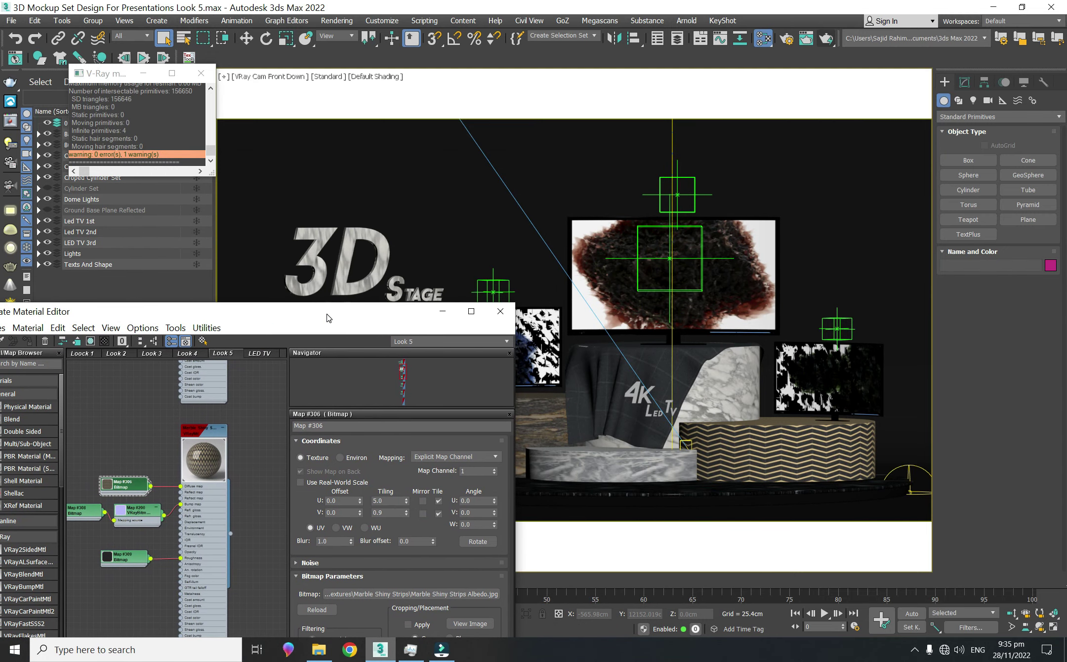
click(407, 510)
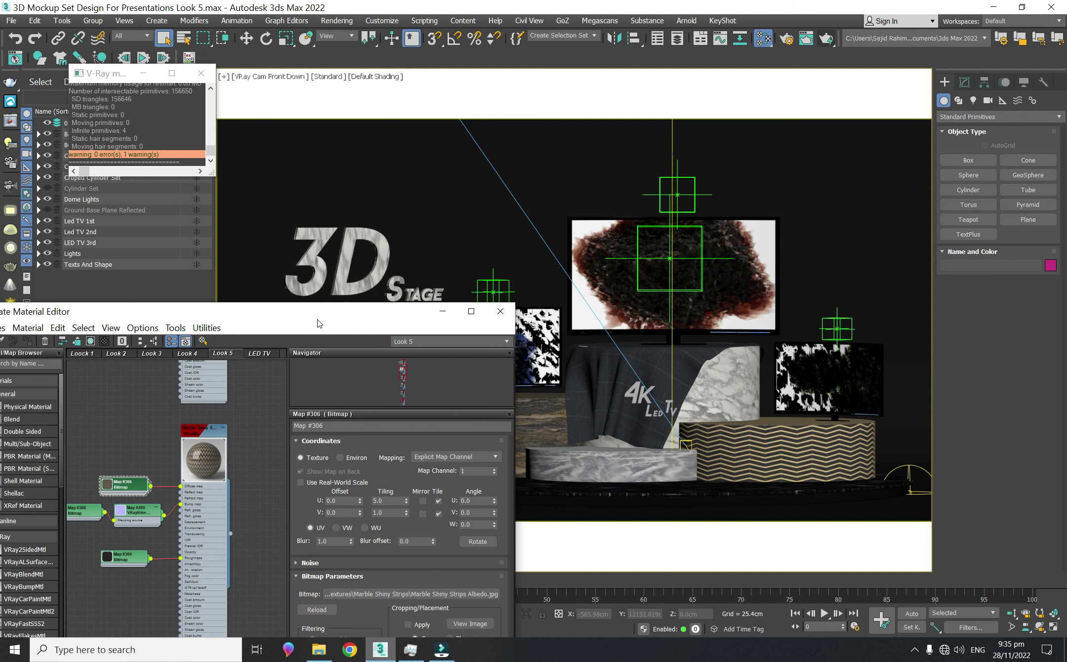
drag(319, 323, 501, 113)
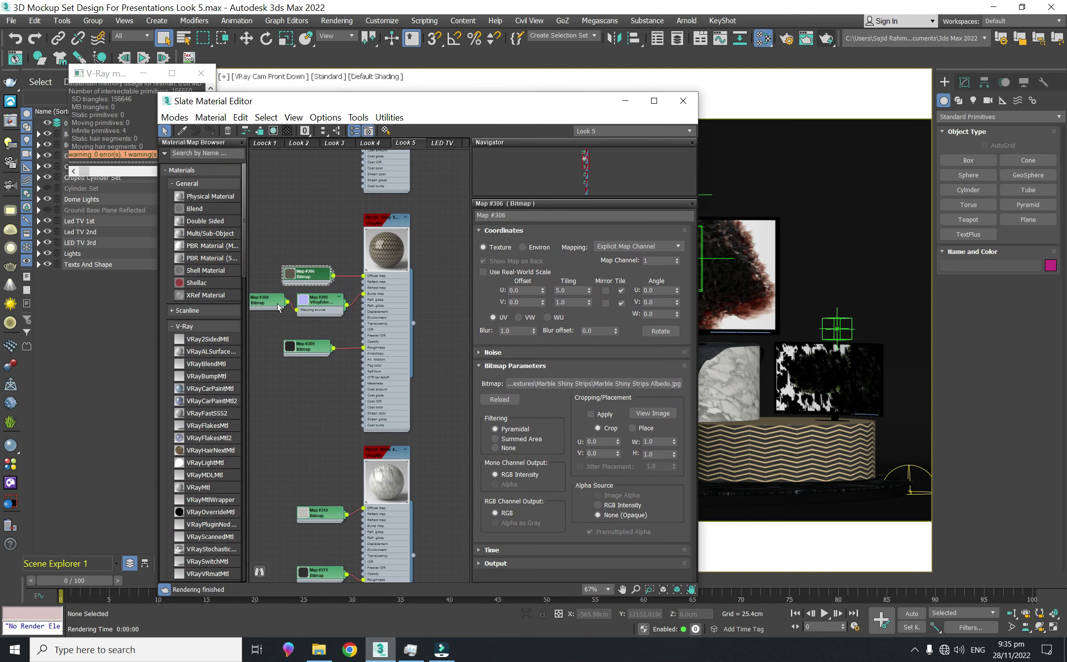
Apply the same 5.0 tiling to the normal and roughness bitmaps and close the material editor
double_click(277, 306)
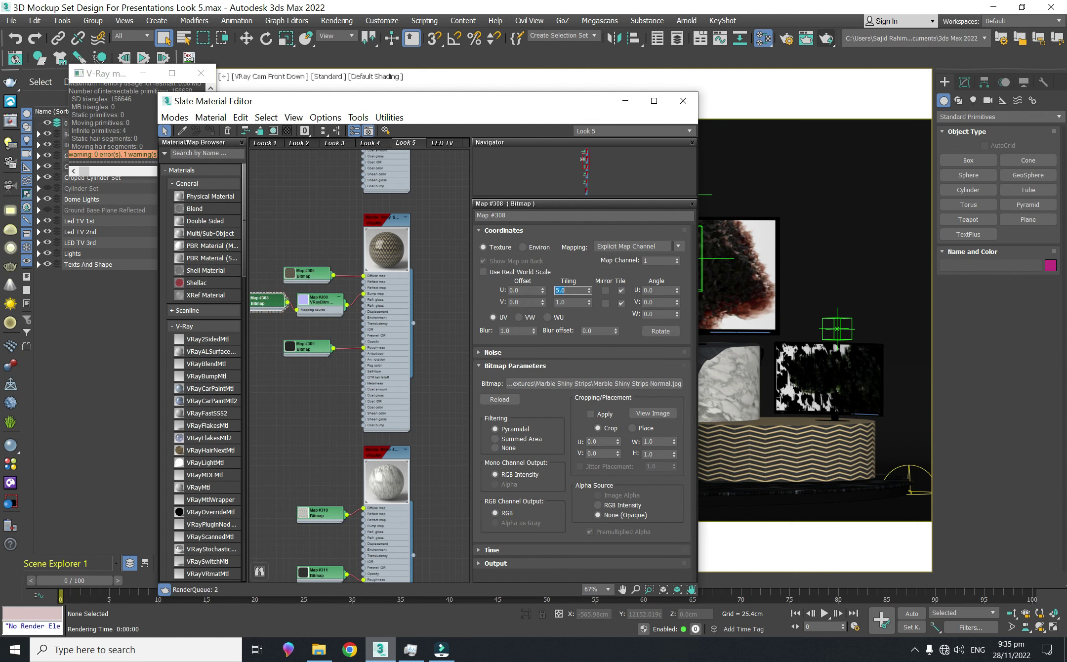
double_click(306, 346)
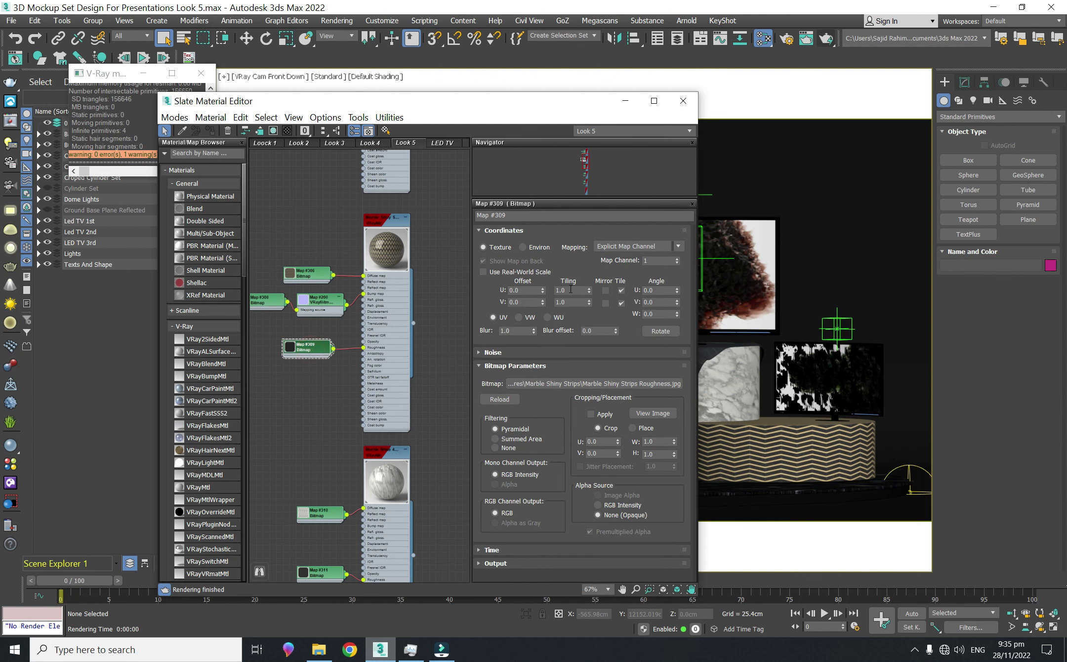
text(5)
middle_drag(459, 323, 441, 333)
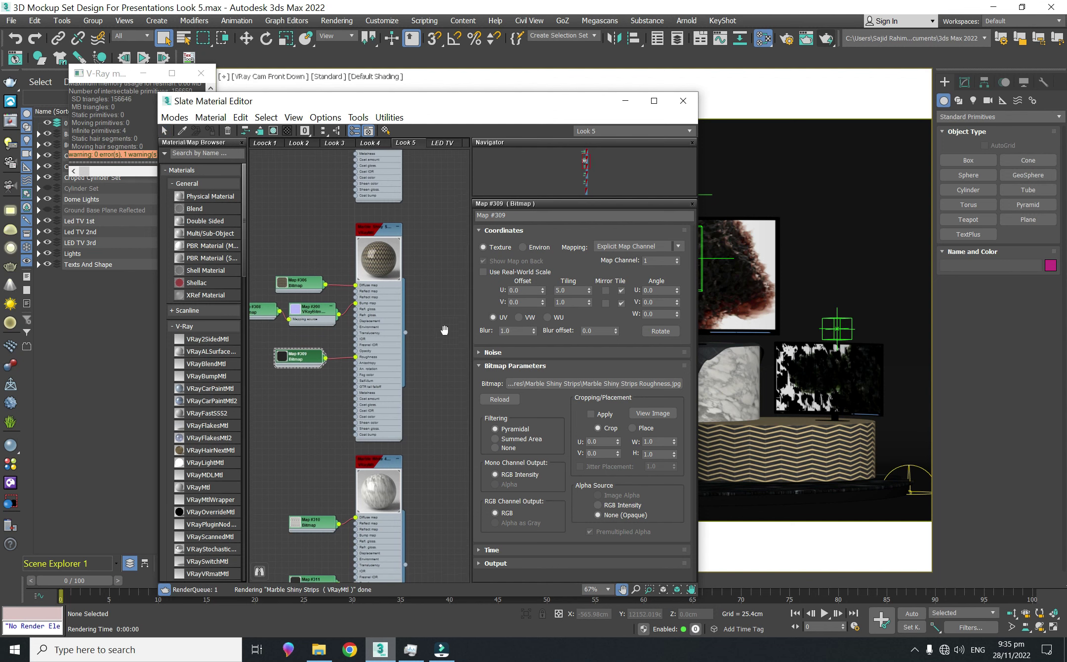
click(683, 101)
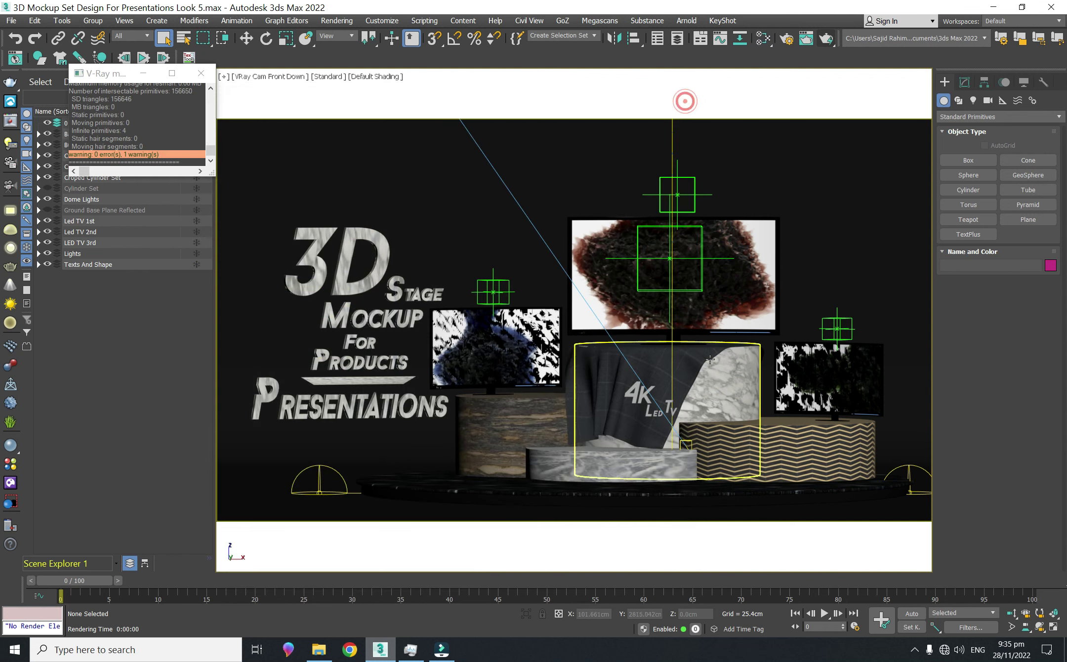